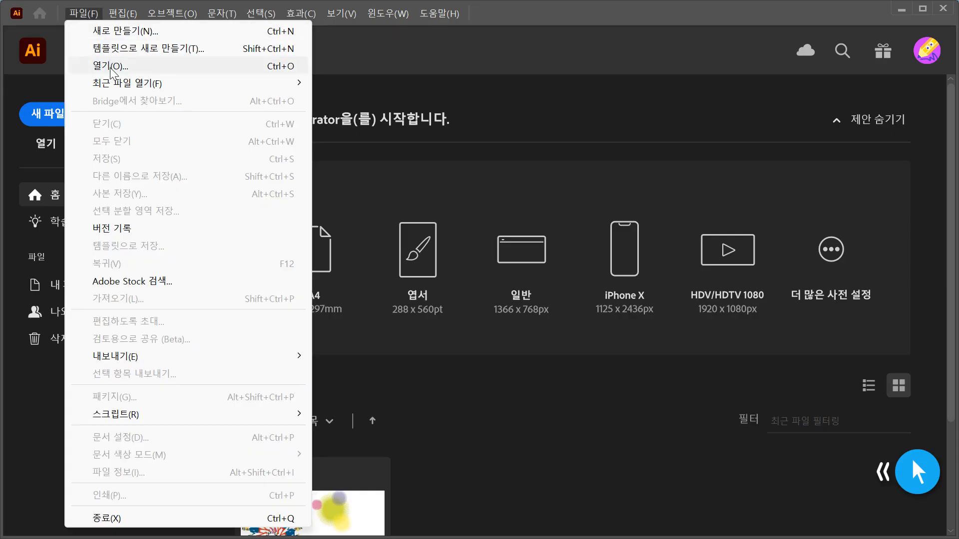
# Open the Illustrator file 05_꽃잎 from the 01 일러스트_소스 folder.
pyautogui.click(110, 66)
pyautogui.scroll(-1, 408, 240)
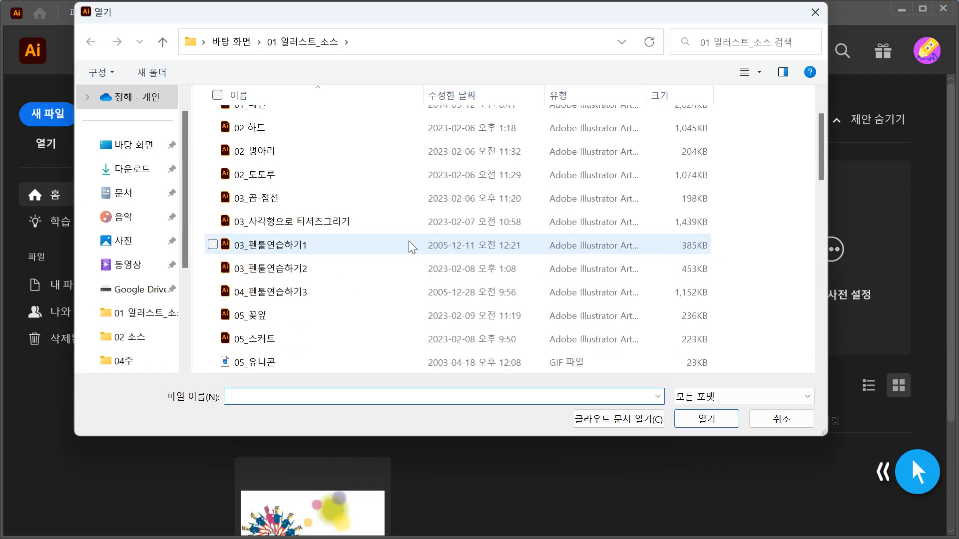
pyautogui.click(299, 316)
pyautogui.click(706, 421)
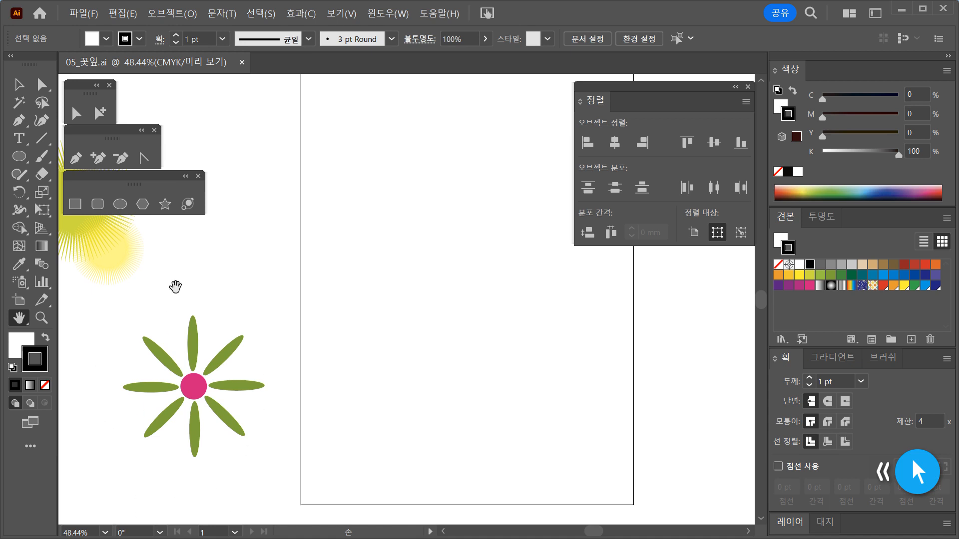
pyautogui.moveTo(460, 290); pyautogui.dragTo(422, 308)
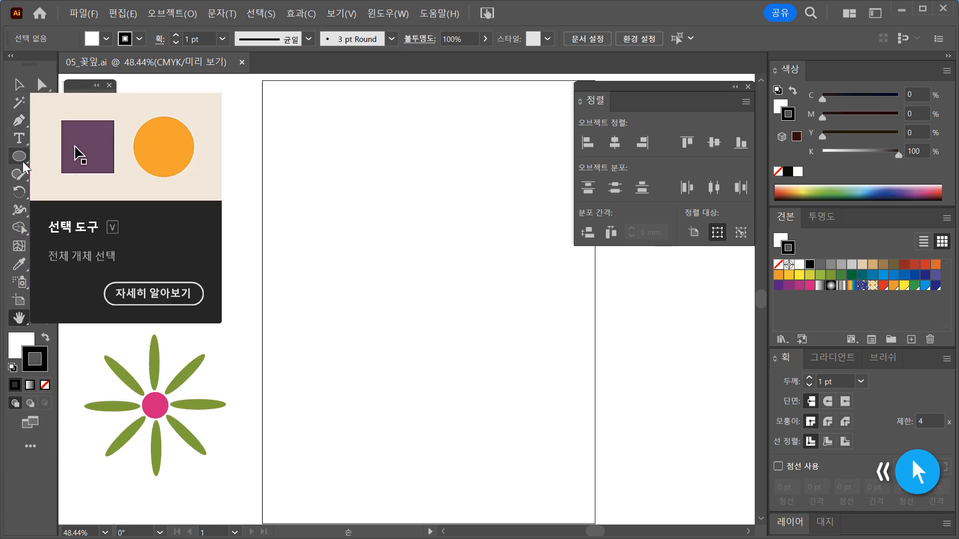
# Detach the Rotate and Reflect tool group as a floating palette and place it directly below the floating shape tools.
pyautogui.click(22, 198)
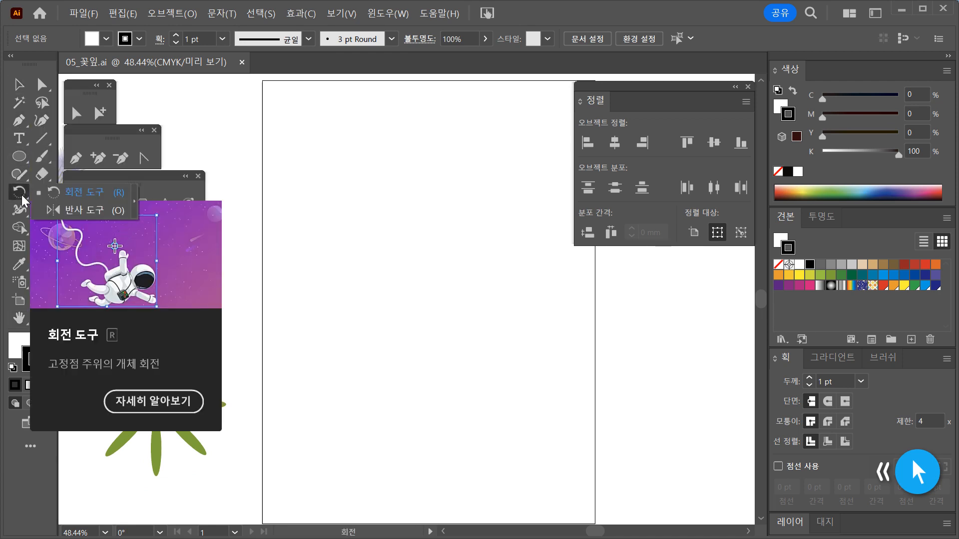
pyautogui.click(91, 219)
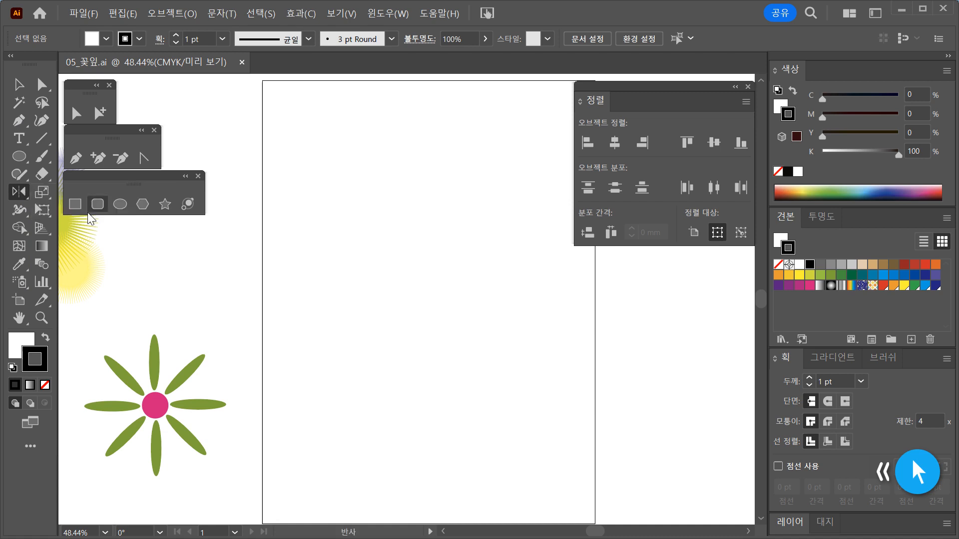
pyautogui.click(22, 197)
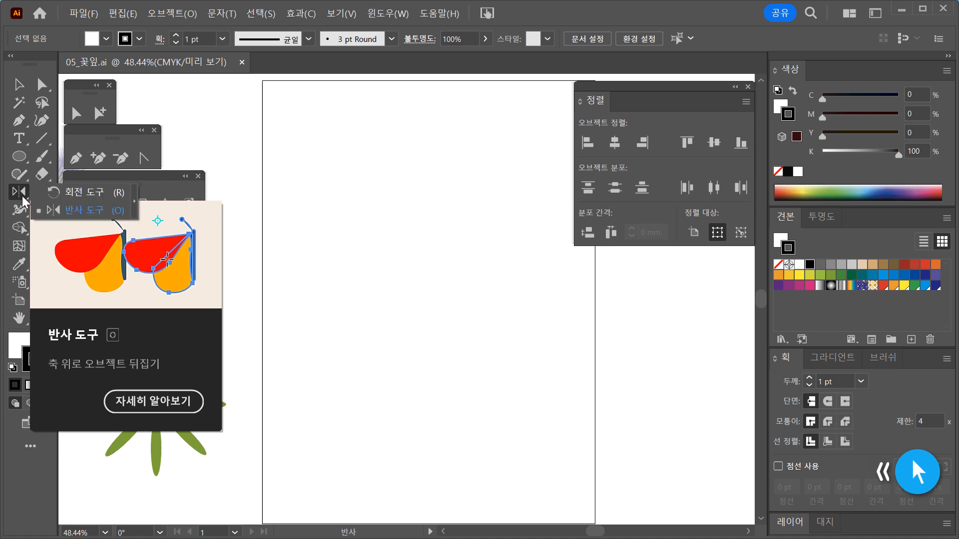
pyautogui.click(136, 200)
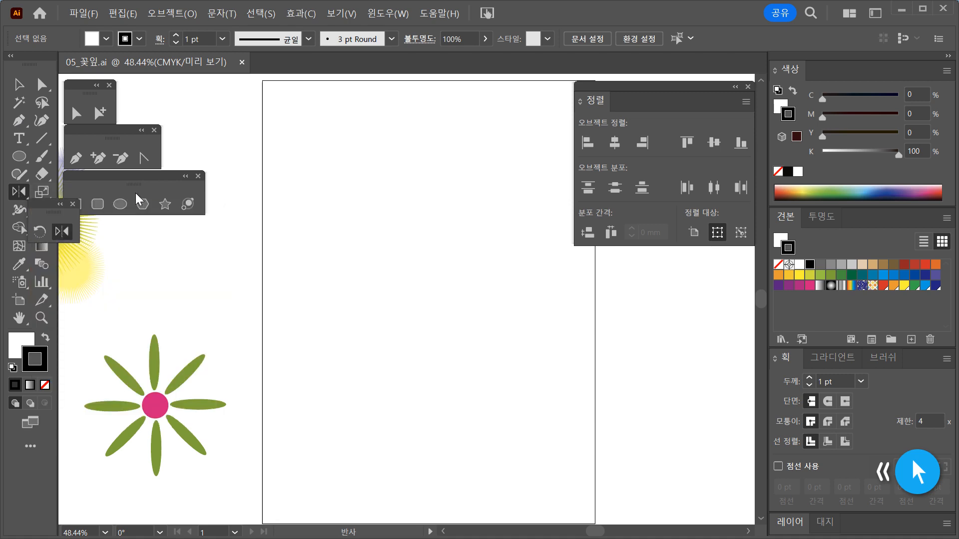
pyautogui.moveTo(58, 210); pyautogui.dragTo(88, 230)
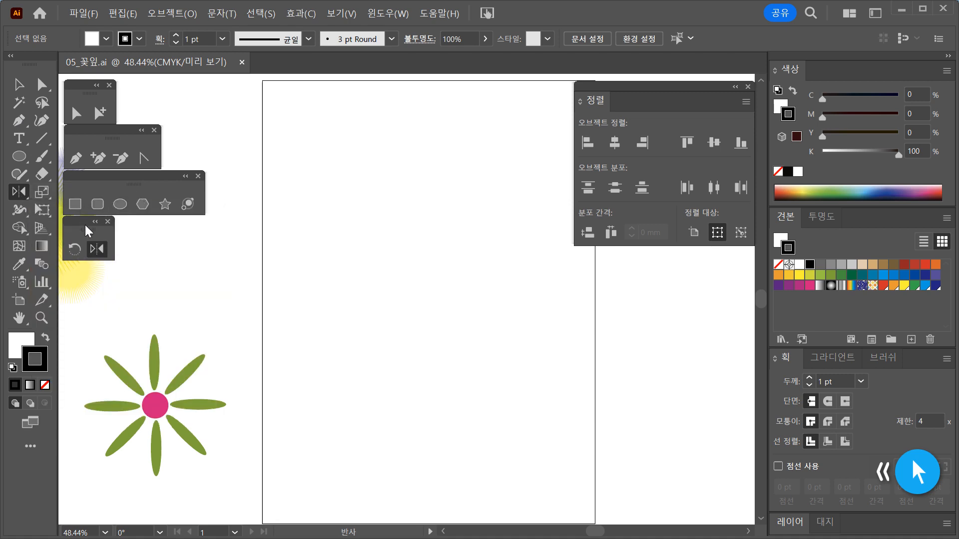
# Detach the Scale, Shear and Reshape tool group as a floating palette and place it beside the Rotate and Reflect palette.
pyautogui.click(43, 192)
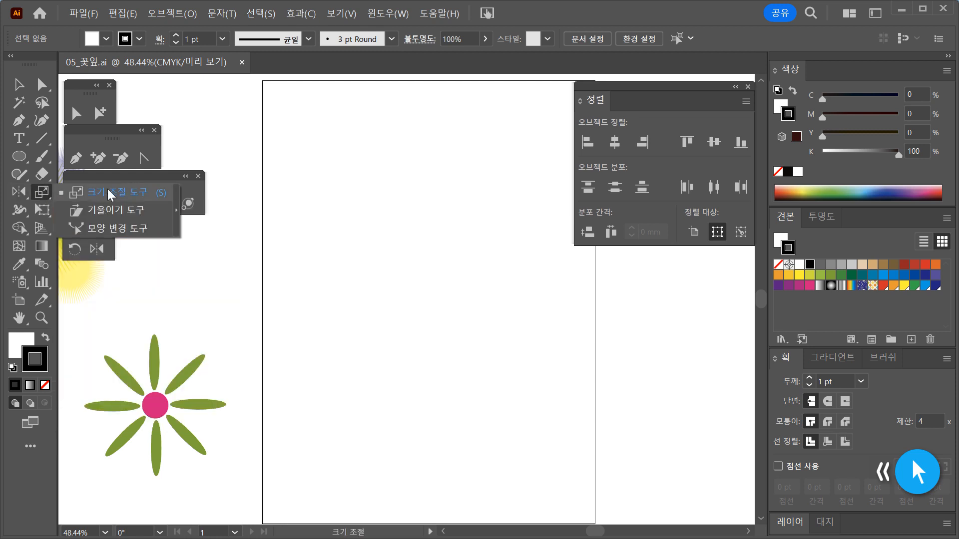
pyautogui.click(178, 210)
pyautogui.moveTo(73, 214); pyautogui.dragTo(141, 229)
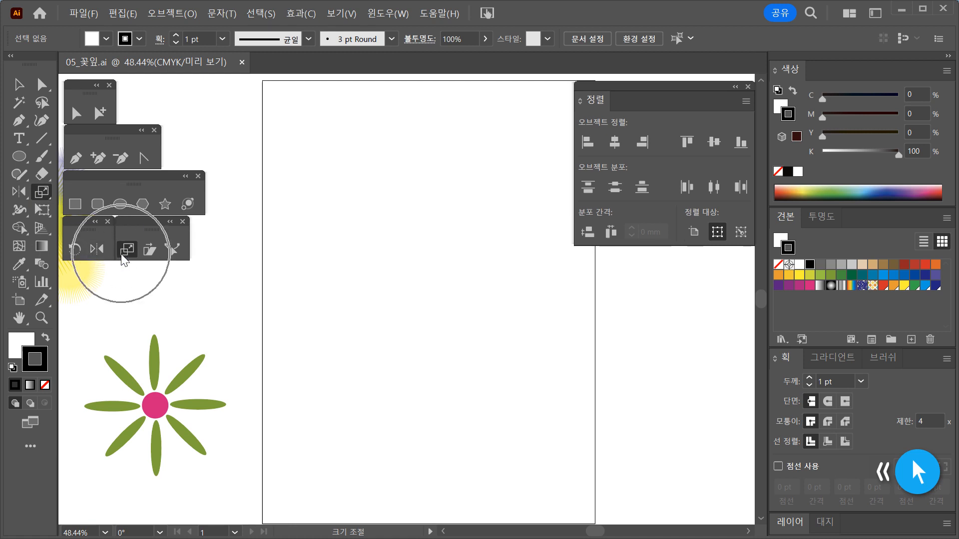
pyautogui.click(146, 252)
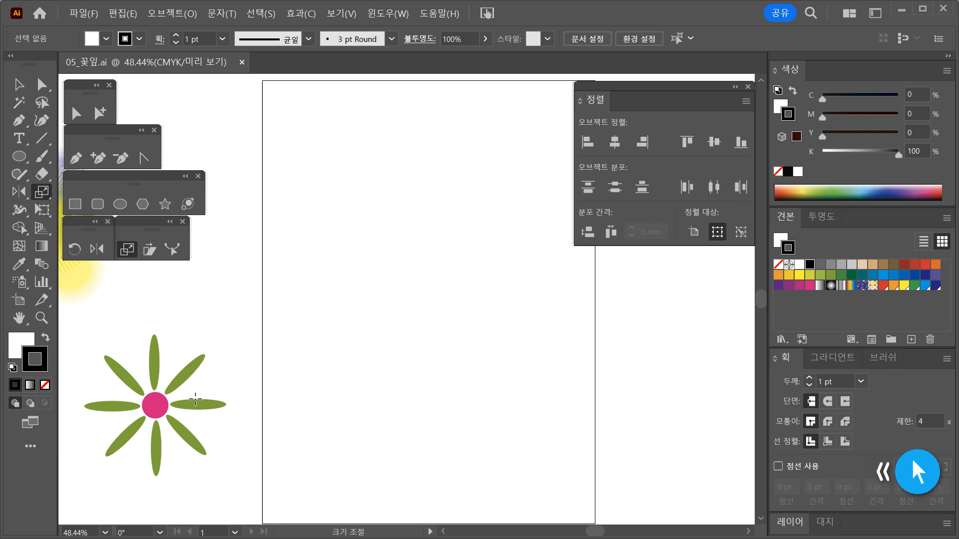
# Examine the Rotate and Reflect tools and their reference points on the green and pink sample flower's parts.
pyautogui.click(95, 249)
pyautogui.click(102, 252)
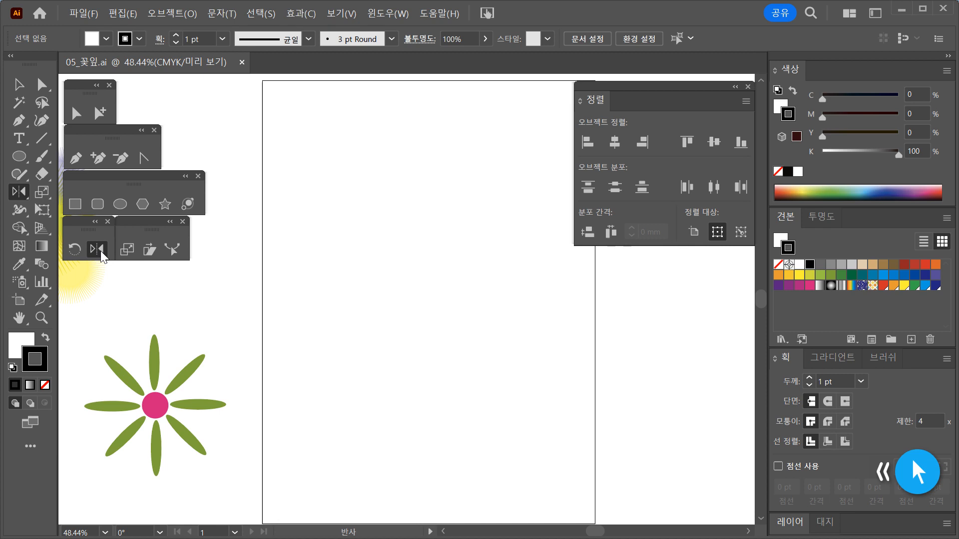
pyautogui.doubleClick(75, 252)
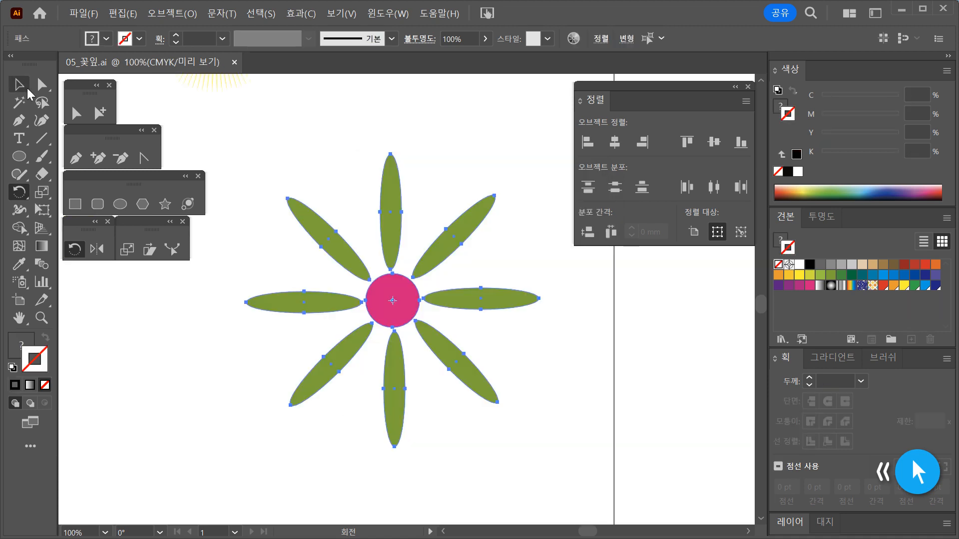
pyautogui.click(27, 88)
pyautogui.moveTo(221, 105); pyautogui.dragTo(561, 475)
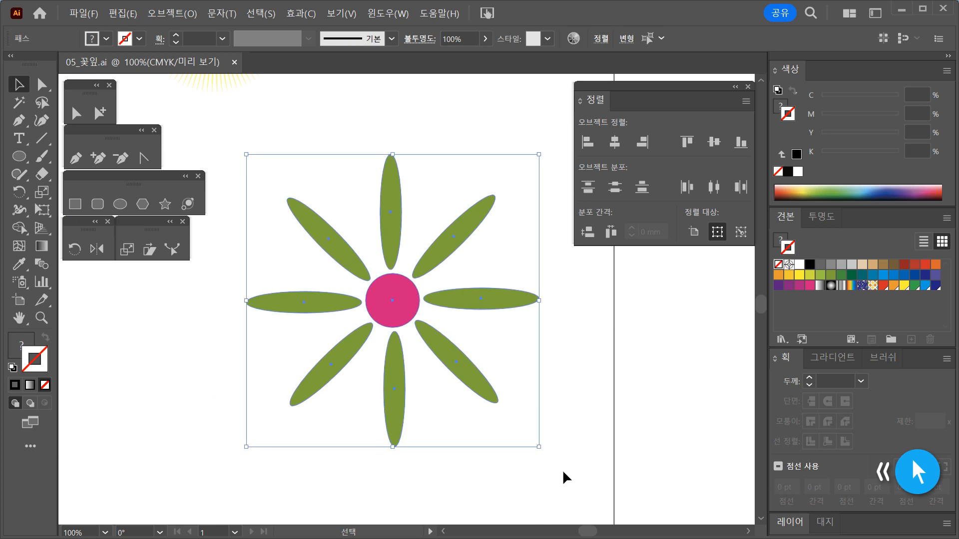
pyautogui.click(74, 249)
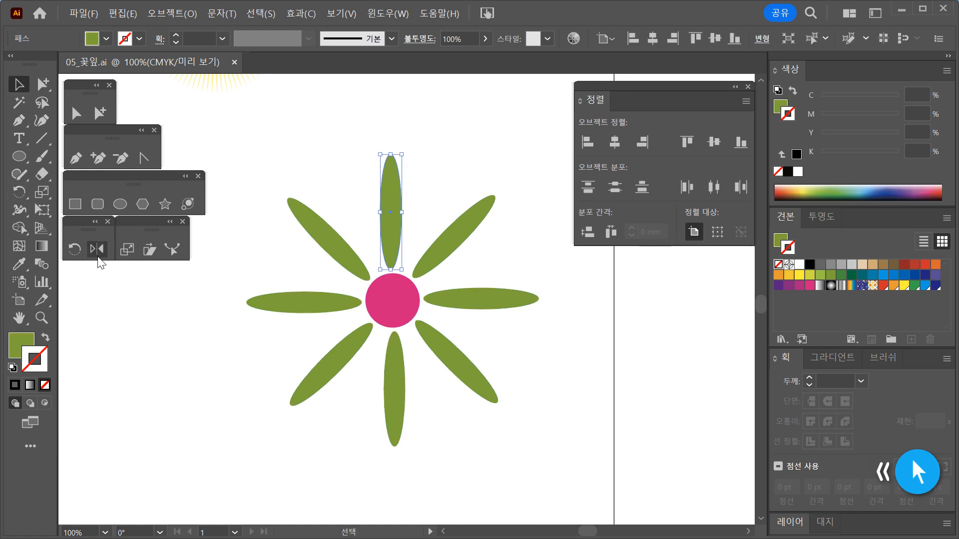
pyautogui.click(98, 253)
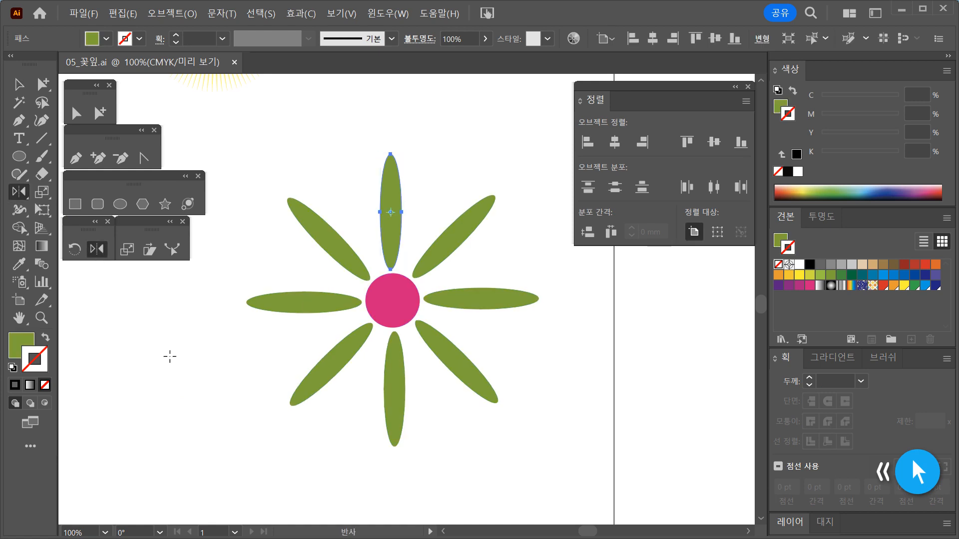
pyautogui.doubleClick(98, 249)
pyautogui.click(505, 376)
# Draw a circle with the Ellipse tool in the blank artboard area and fill it with yellow (Y 100%).
pyautogui.click(123, 206)
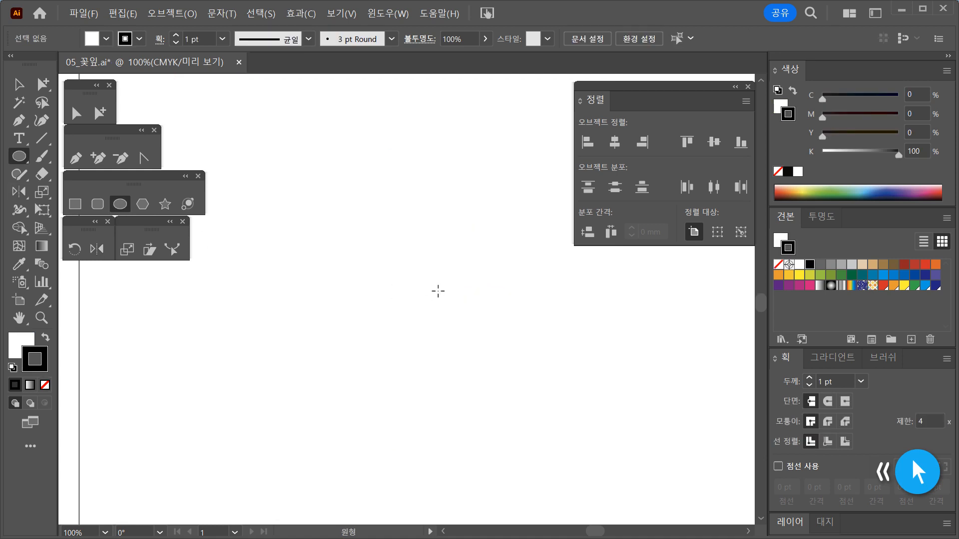
pyautogui.moveTo(396, 291); pyautogui.dragTo(452, 362)
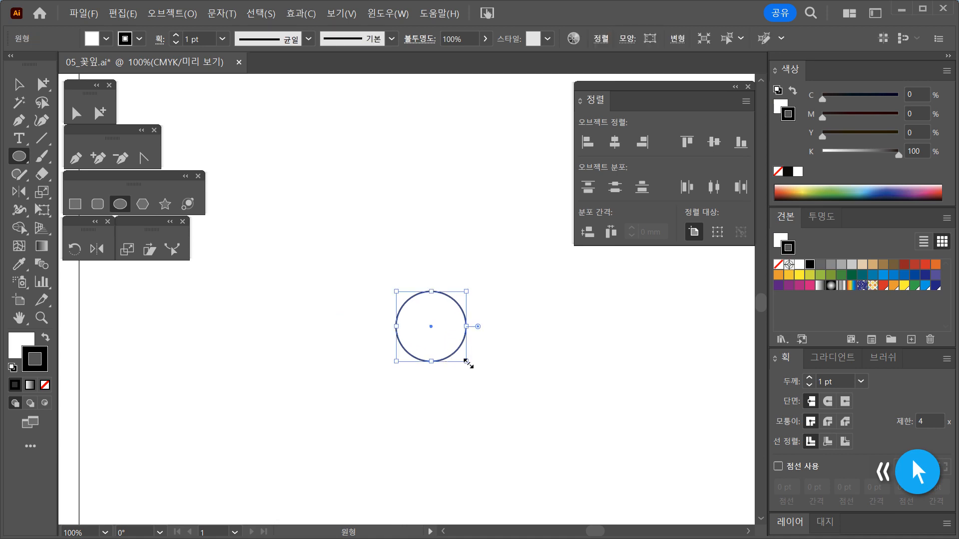
pyautogui.click(780, 240)
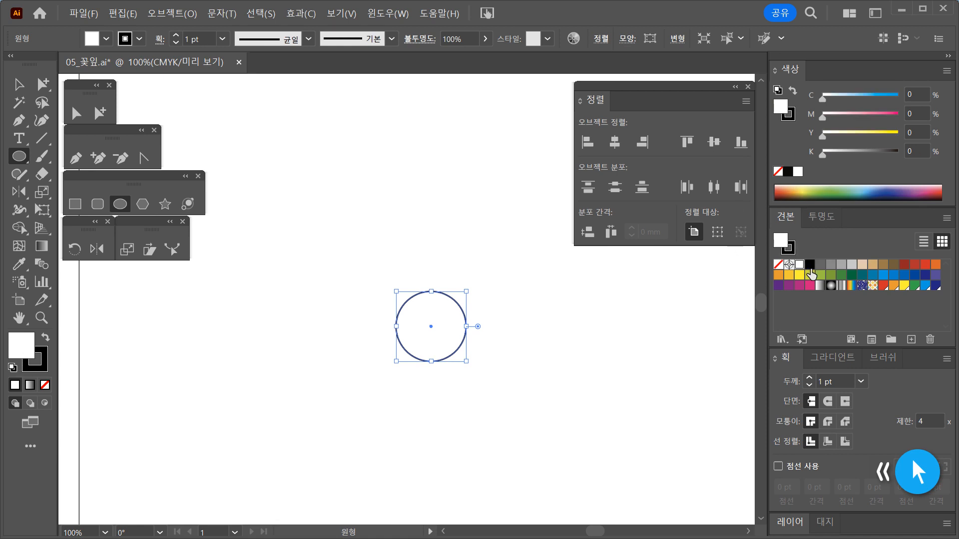
pyautogui.click(800, 276)
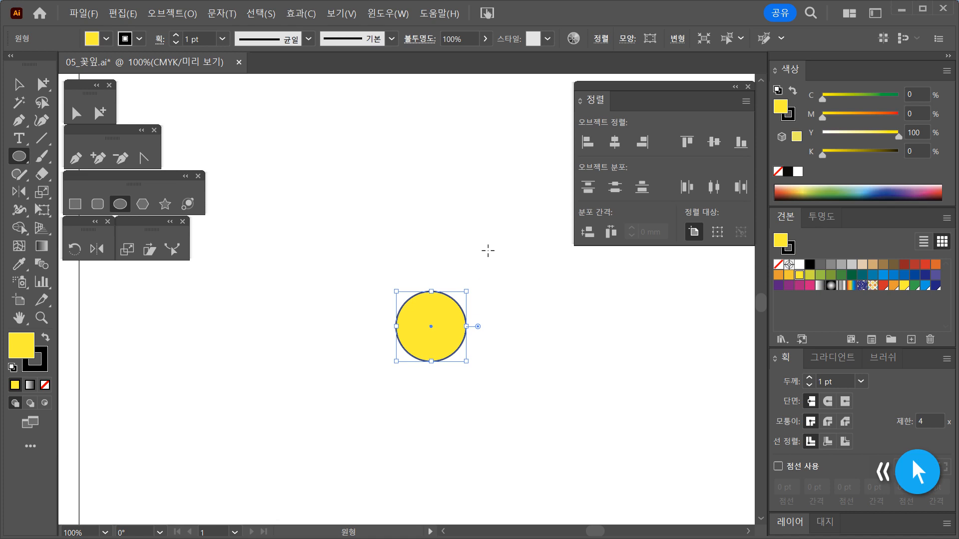
# Draw a tall, narrow ellipse as a petal above the circle and fill it with blue (C 100%).
pyautogui.moveTo(428, 162)
pyautogui.mouseDown()
pyautogui.moveTo(426, 236)
pyautogui.moveTo(439, 258)
pyautogui.mouseUp()
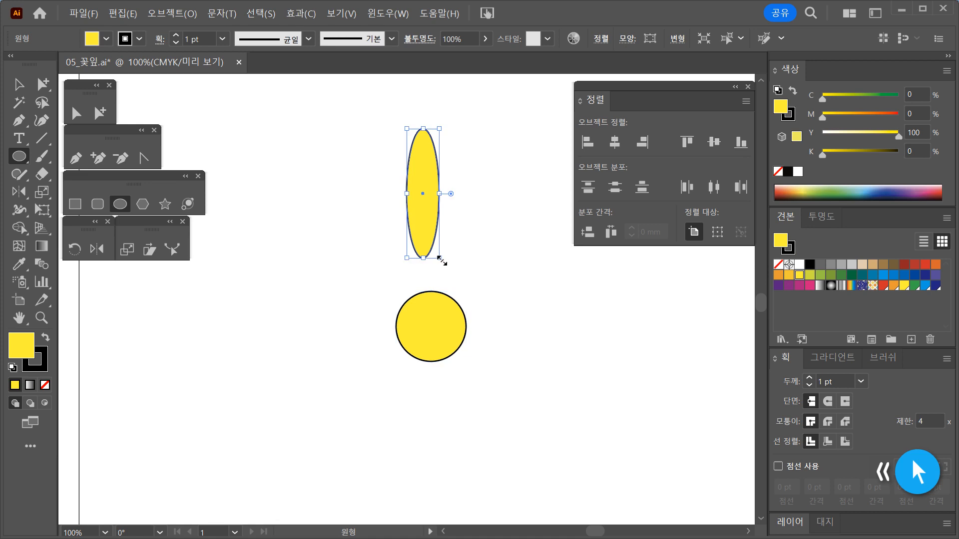
pyautogui.click(780, 287)
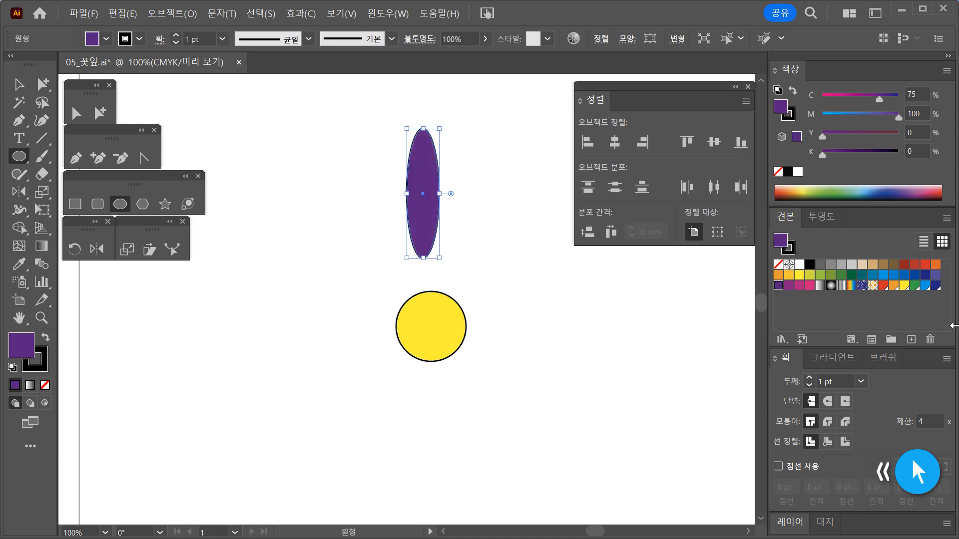
pyautogui.click(883, 275)
# Select both the blue ellipse and the yellow circle and set their stroke to none.
pyautogui.click(19, 84)
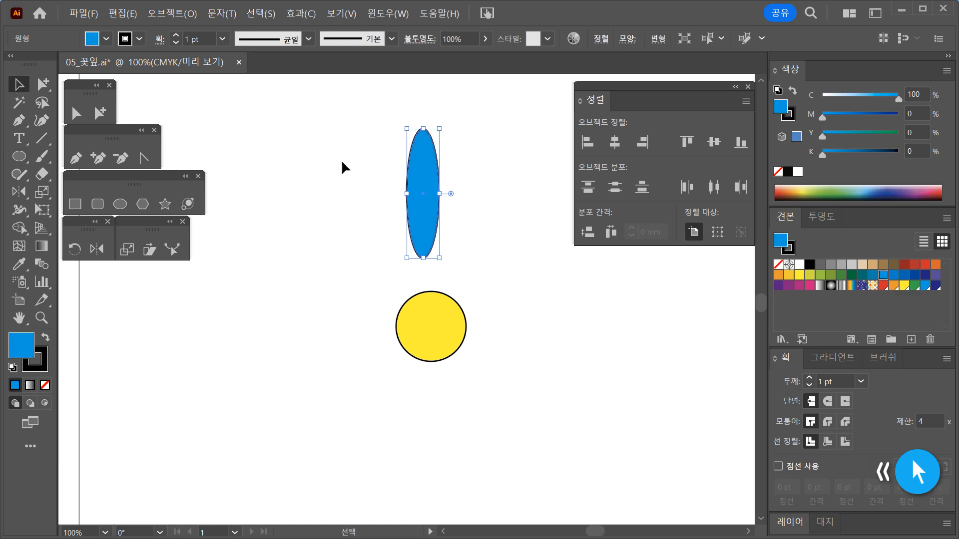
pyautogui.click(483, 268)
pyautogui.hotkey('ctrl', '-')
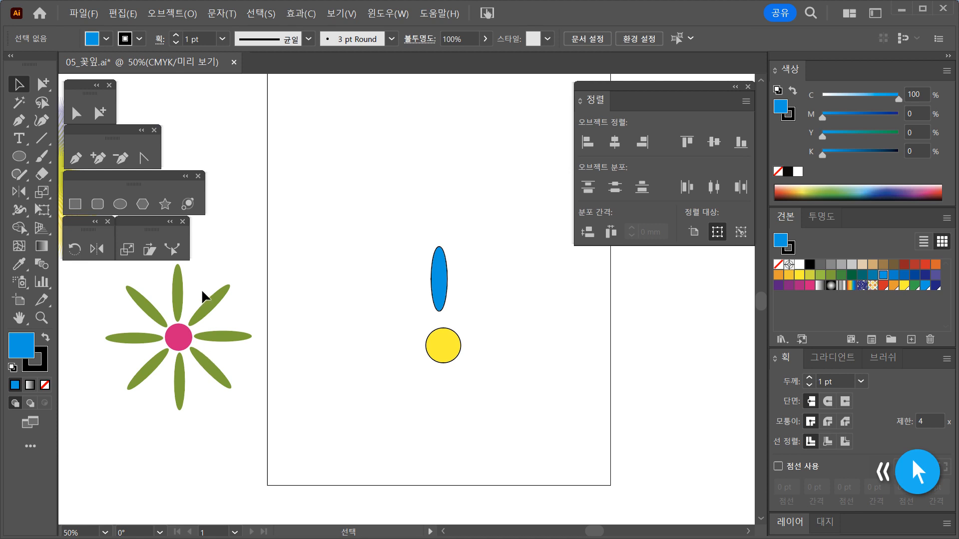
pyautogui.hotkey('ctrl', '+')
pyautogui.moveTo(313, 131); pyautogui.dragTo(467, 433)
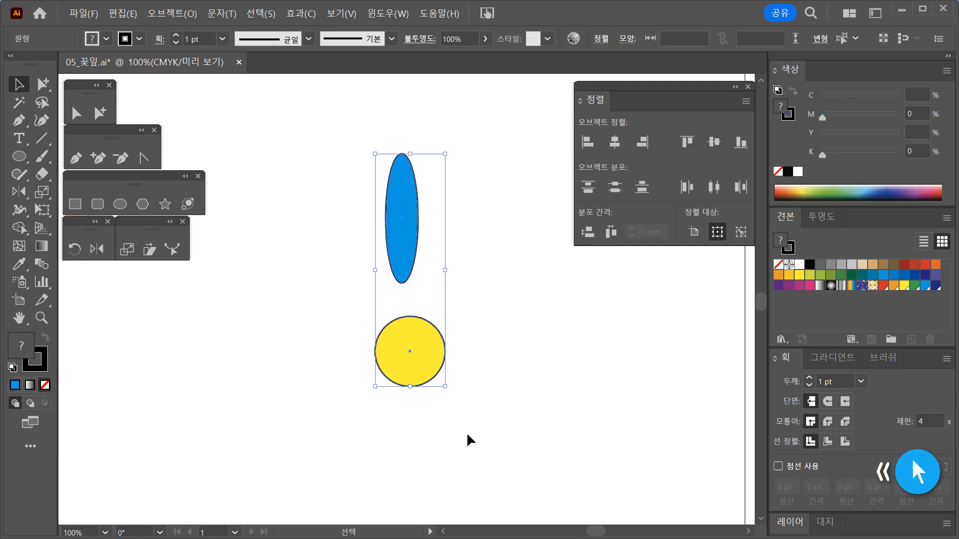
pyautogui.click(792, 253)
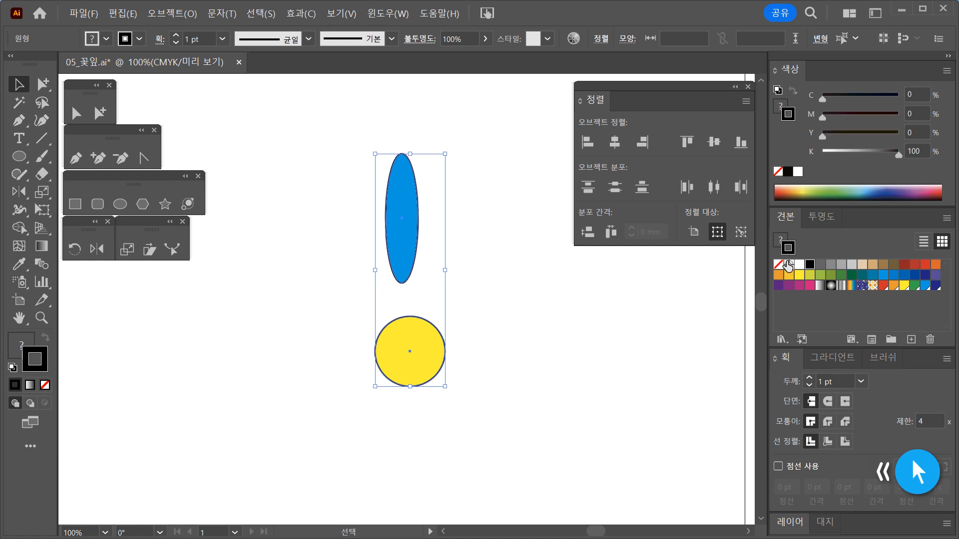
pyautogui.click(780, 265)
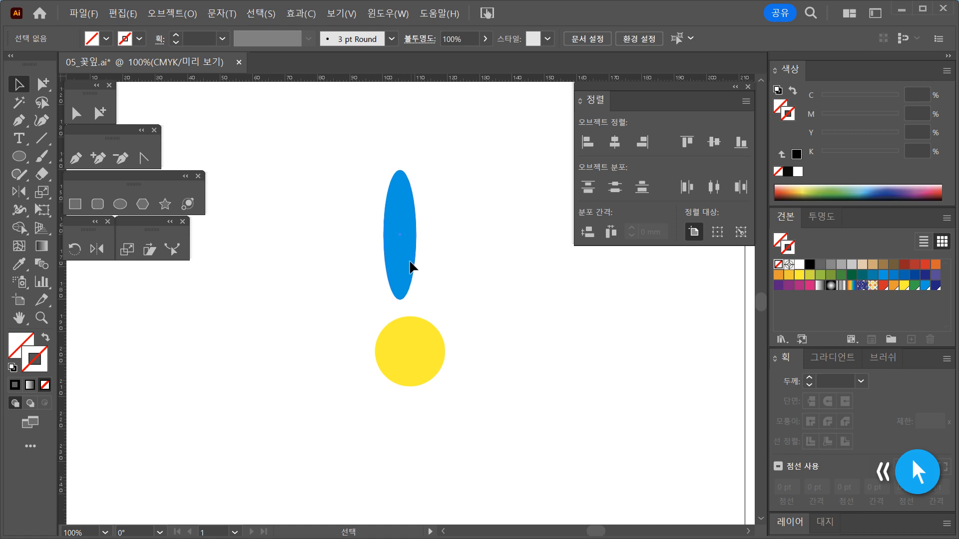
# Move the blue ellipse so that it is centred directly above the yellow circle.
pyautogui.moveTo(412, 268); pyautogui.dragTo(386, 263)
pyautogui.click(406, 327)
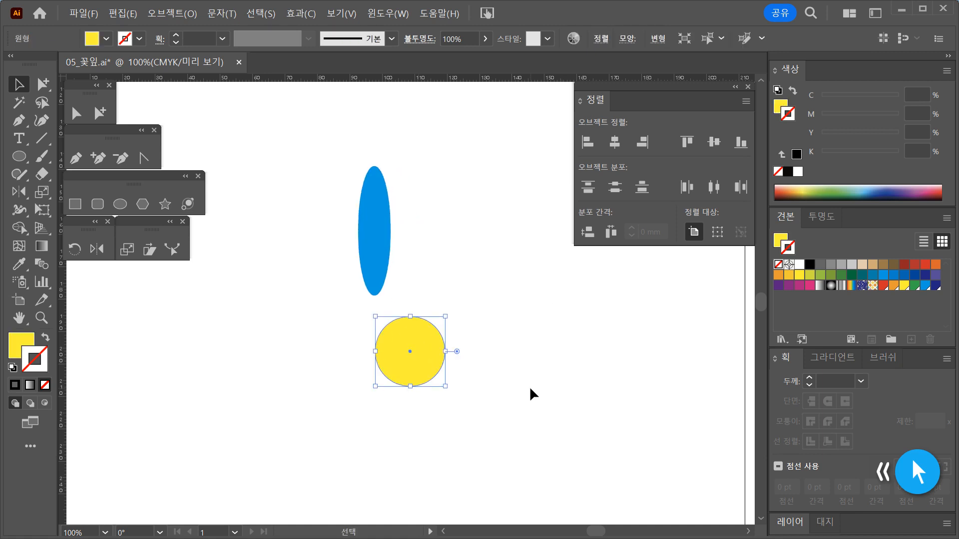
pyautogui.moveTo(385, 265); pyautogui.dragTo(411, 254)
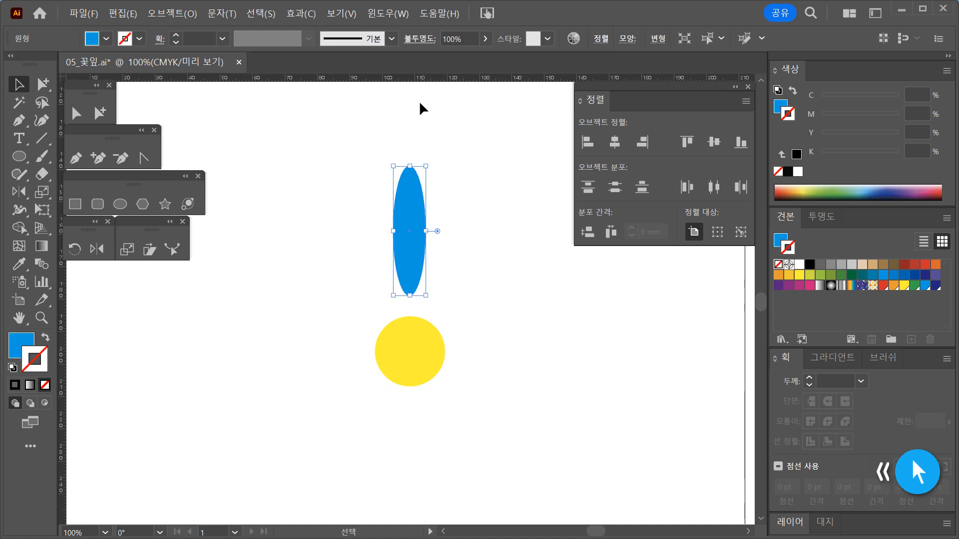
pyautogui.click(502, 281)
# Move the blue ellipse above and to the left of the yellow circle, off its vertical centre line, and deselect it.
pyautogui.moveTo(405, 265); pyautogui.dragTo(351, 246)
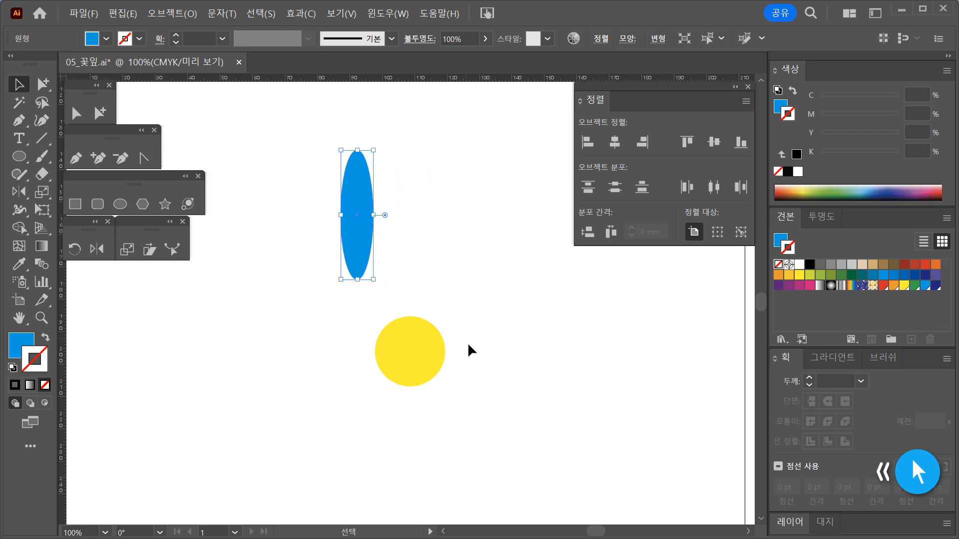
pyautogui.click(492, 374)
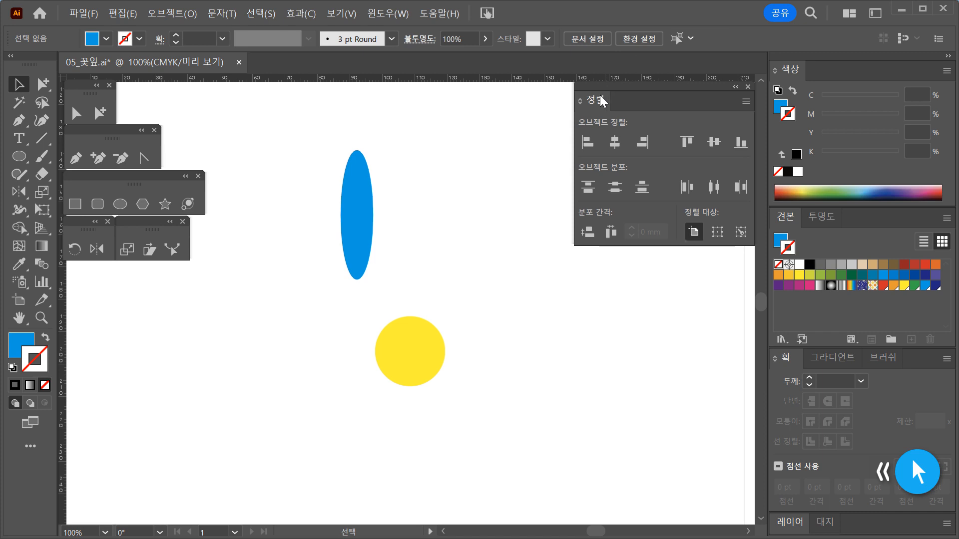
pyautogui.press('ctrl')
pyautogui.press('ctrl')
pyautogui.press('ctrl')
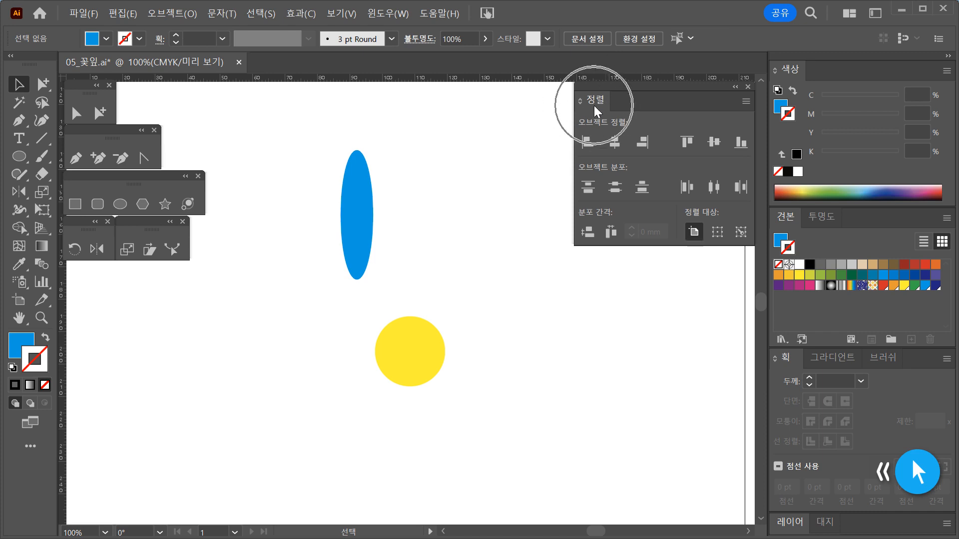
pyautogui.press('ctrl')
pyautogui.doubleClick(594, 105)
pyautogui.doubleClick(594, 106)
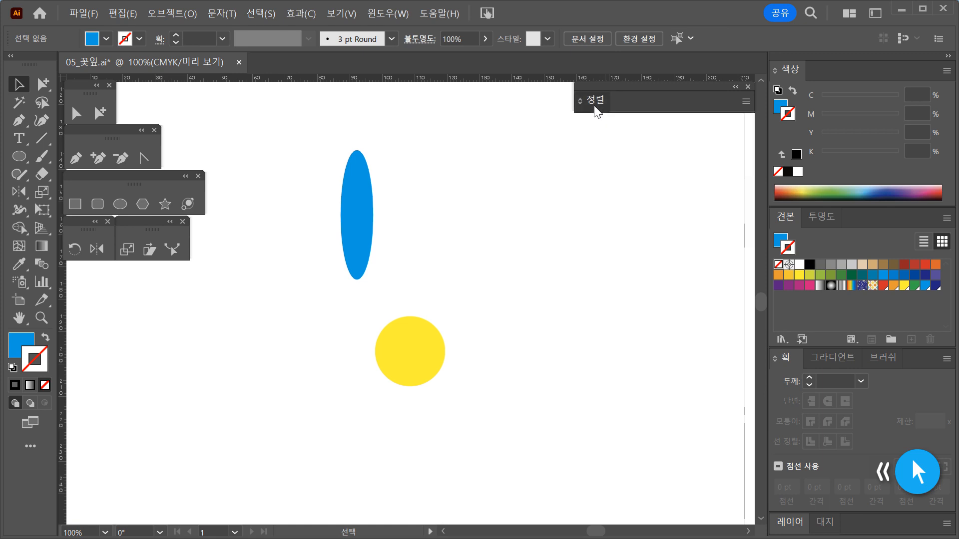
pyautogui.doubleClick(594, 106)
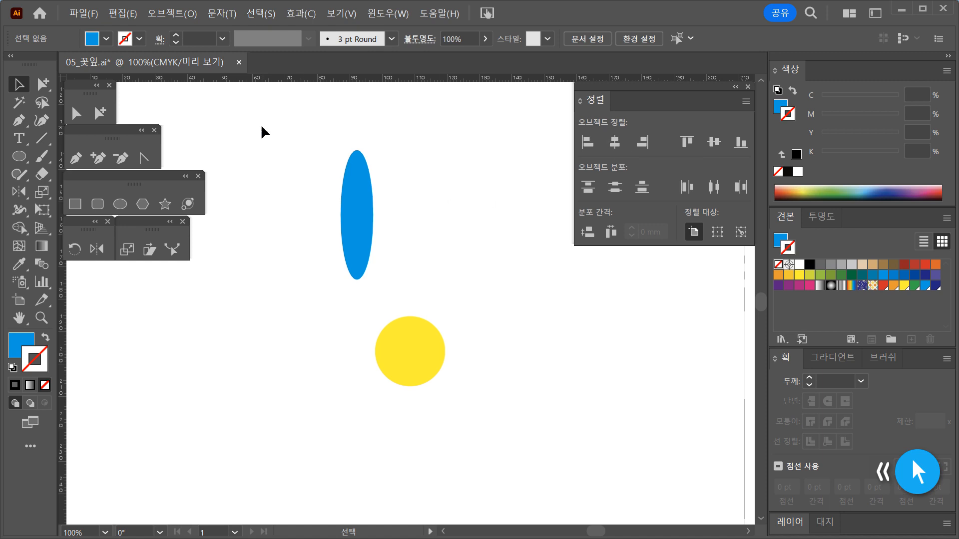
# Select the blue ellipse and the yellow circle, align them to their horizontal centres, and deselect them.
pyautogui.moveTo(261, 126); pyautogui.dragTo(472, 424)
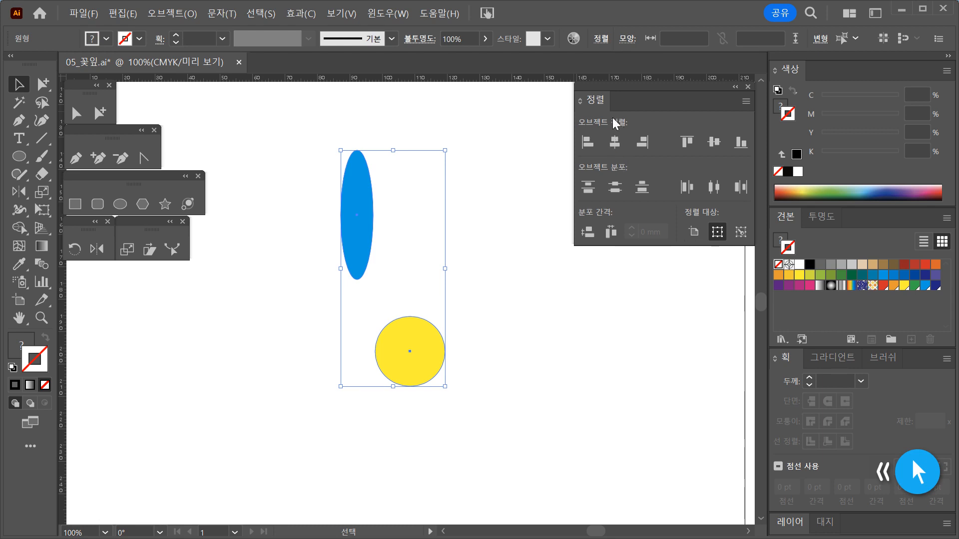
pyautogui.click(615, 144)
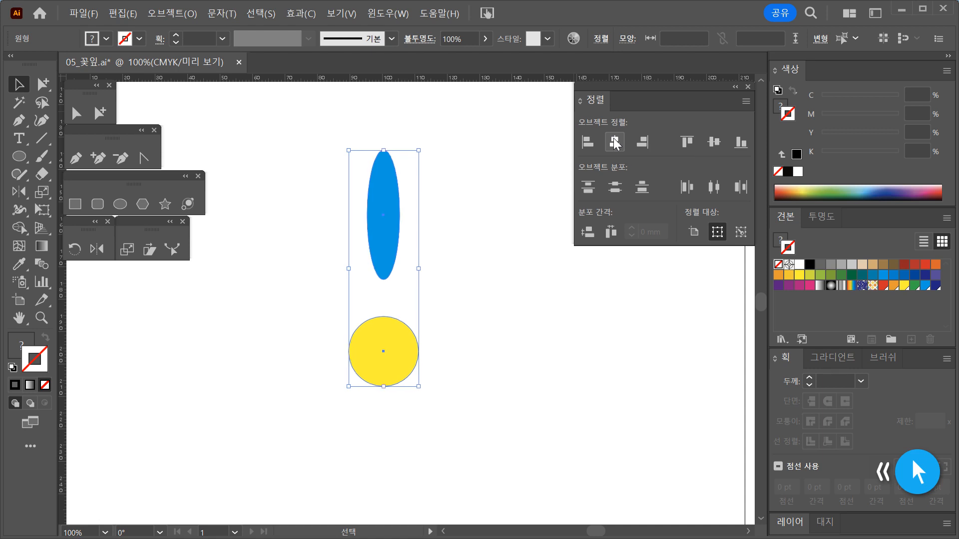
pyautogui.hotkey('ctrl', 'z')
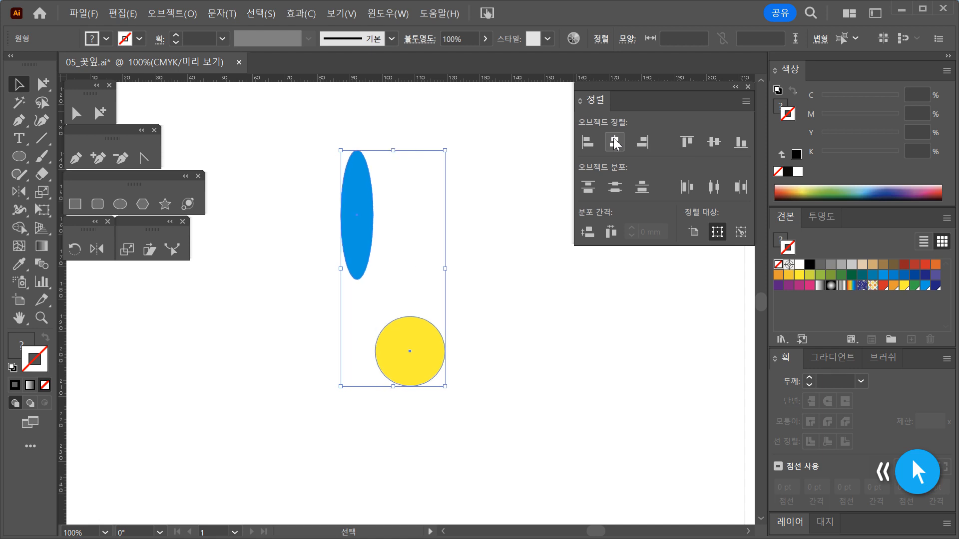
pyautogui.click(615, 143)
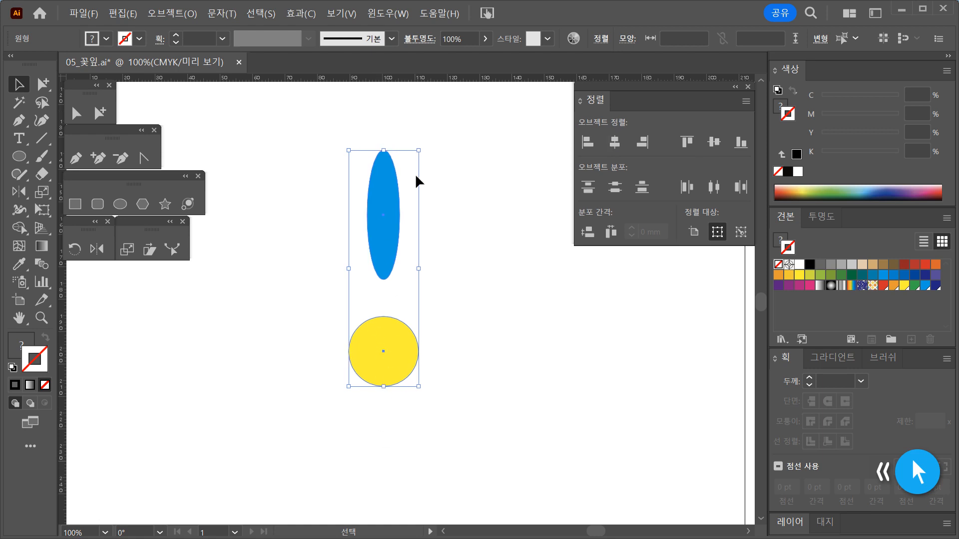
pyautogui.click(545, 371)
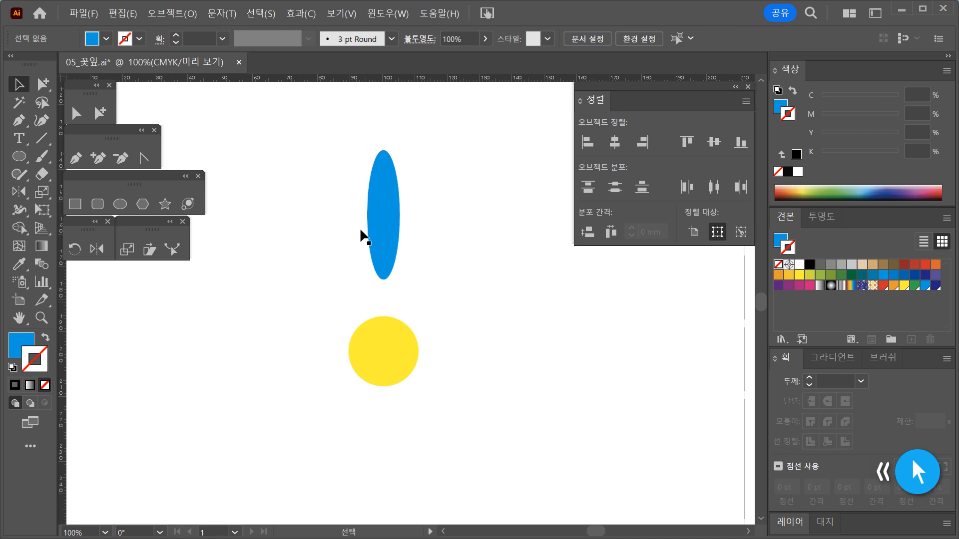
# Move the blue ellipse down closer to the yellow circle and slightly to the right of its centre line.
pyautogui.moveTo(384, 247); pyautogui.dragTo(384, 278)
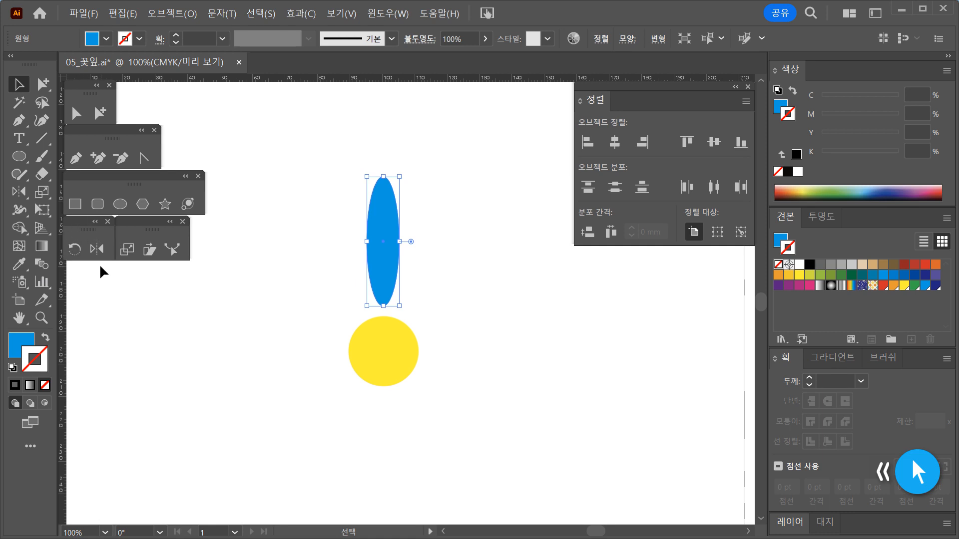
pyautogui.moveTo(388, 275); pyautogui.dragTo(405, 273)
pyautogui.click(484, 290)
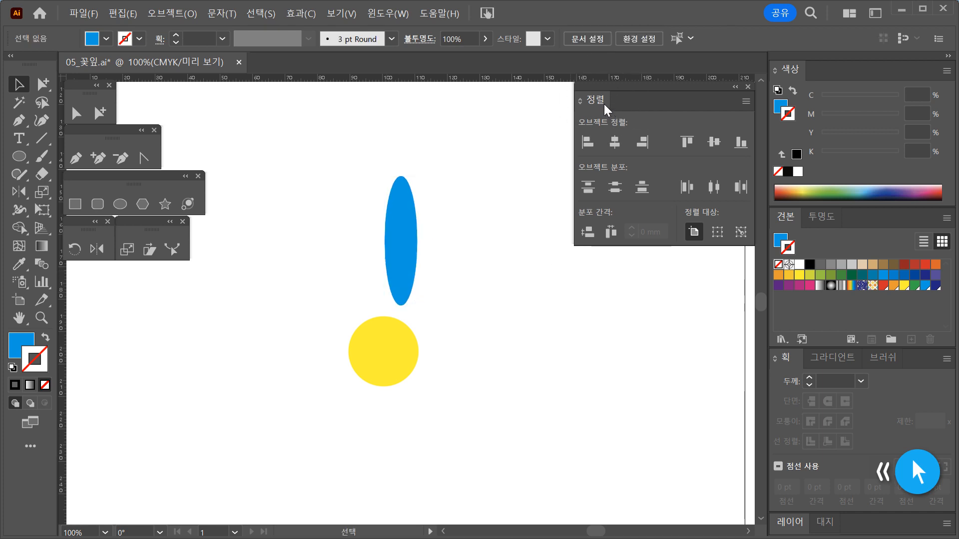
# Realign the blue ellipse and the yellow circle so that the ellipse is horizontally centred above the circle.
pyautogui.press('ctrl')
pyautogui.press('ctrl')
pyautogui.press('ctrl')
pyautogui.press('ctrl')
pyautogui.press('ctrl')
pyautogui.press('ctrl')
pyautogui.moveTo(273, 146); pyautogui.dragTo(453, 411)
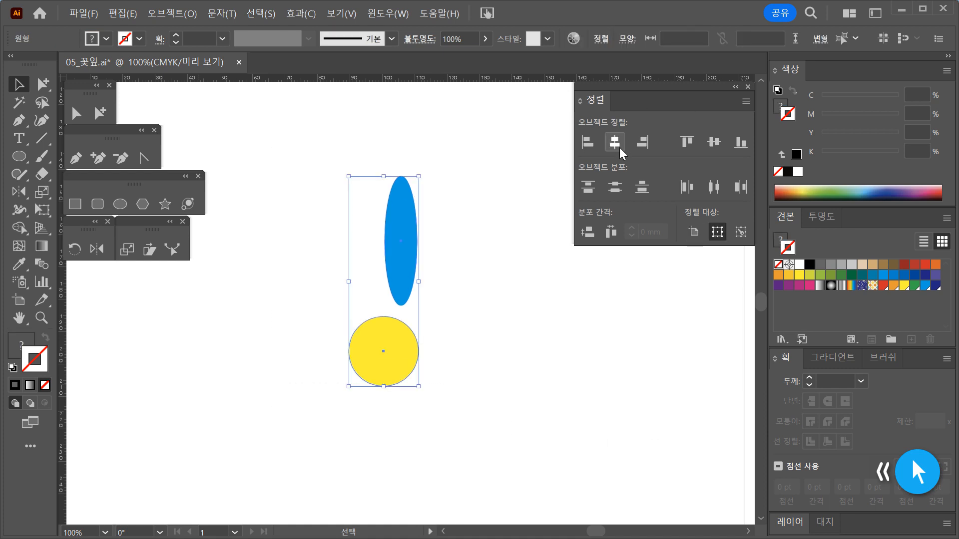
pyautogui.press('ctrl')
pyautogui.click(619, 148)
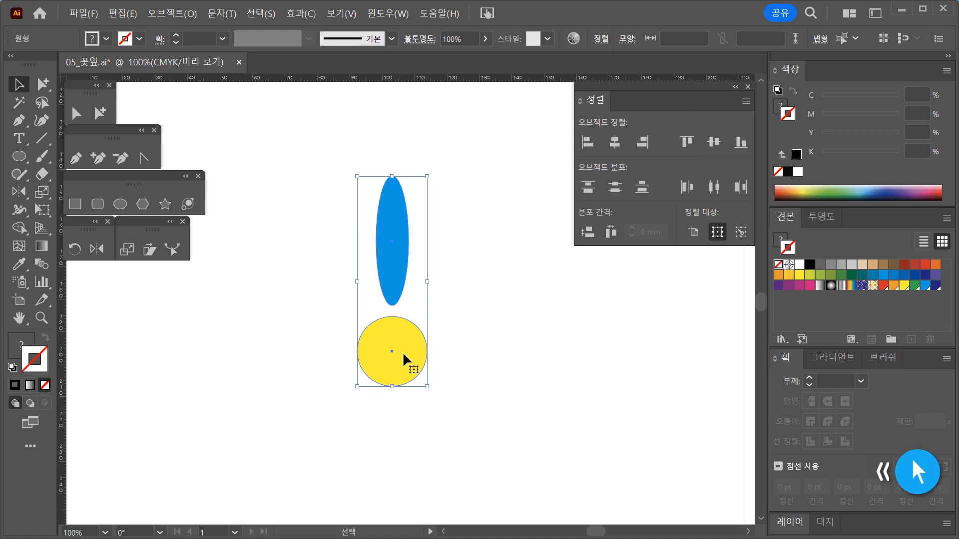
pyautogui.click(511, 391)
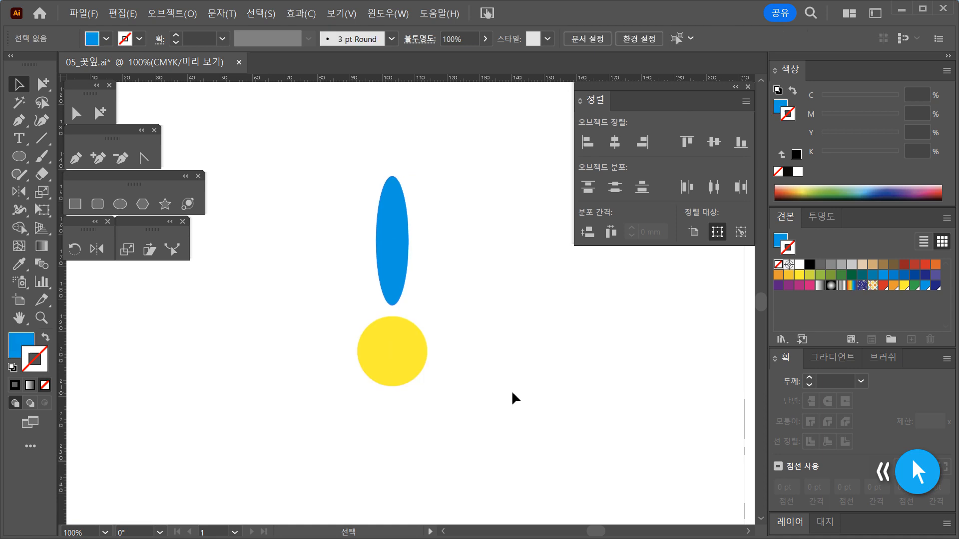
# Try making two copies of the blue ellipse and rotating them by eye as petals around the circle's upper-left side.
pyautogui.press('space')
pyautogui.moveTo(508, 388); pyautogui.dragTo(520, 338)
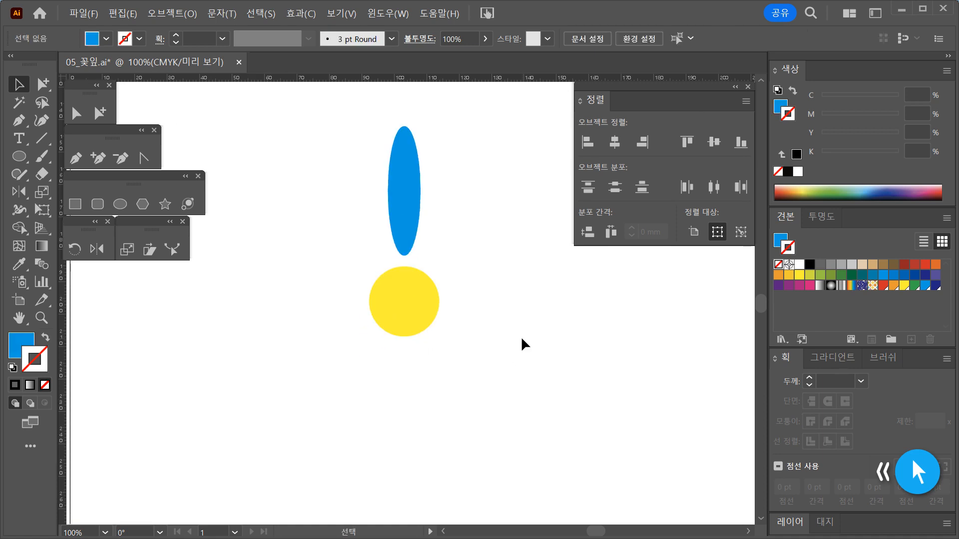
pyautogui.click(412, 231)
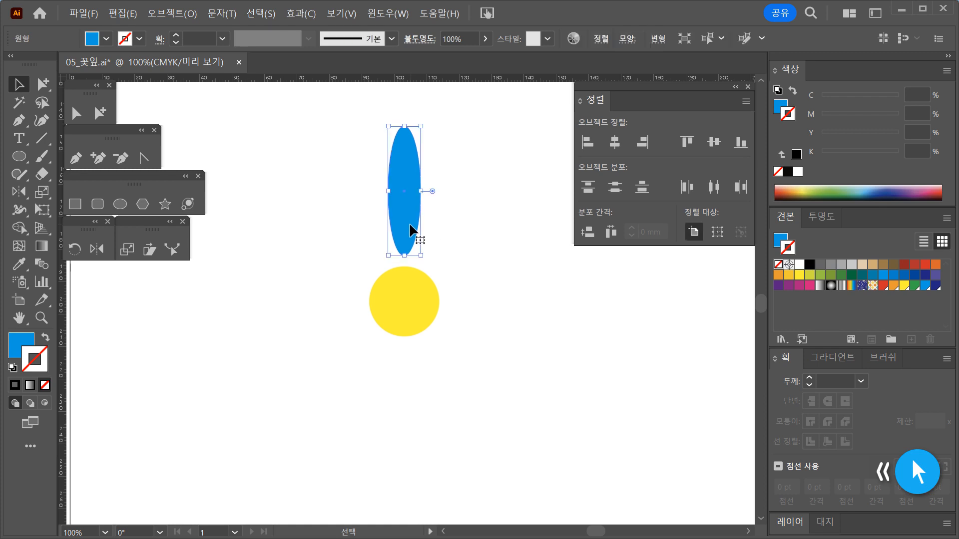
pyautogui.moveTo(412, 229); pyautogui.dragTo(325, 334)
pyautogui.click(352, 214)
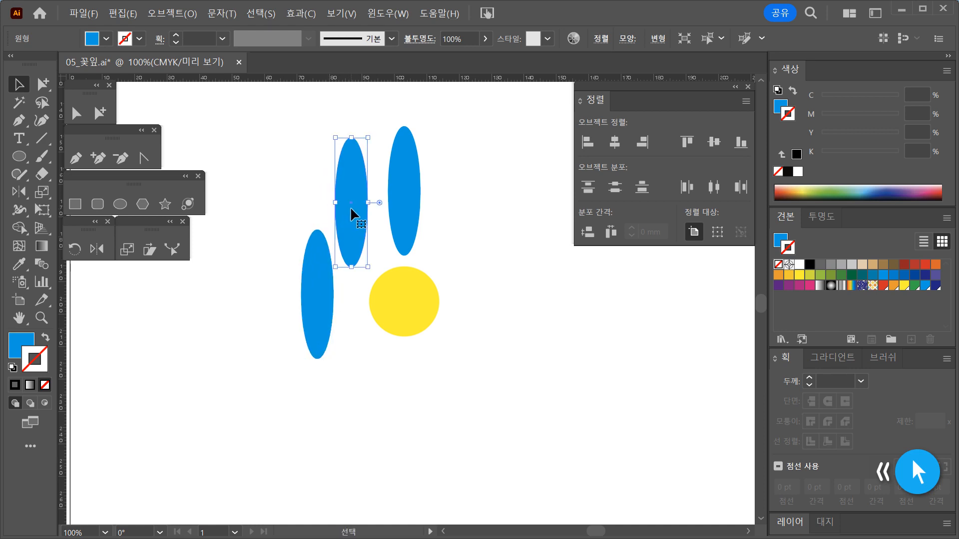
pyautogui.moveTo(370, 135); pyautogui.dragTo(336, 131)
pyautogui.moveTo(359, 241); pyautogui.dragTo(278, 264)
pyautogui.click(317, 306)
pyautogui.moveTo(354, 301); pyautogui.dragTo(341, 269)
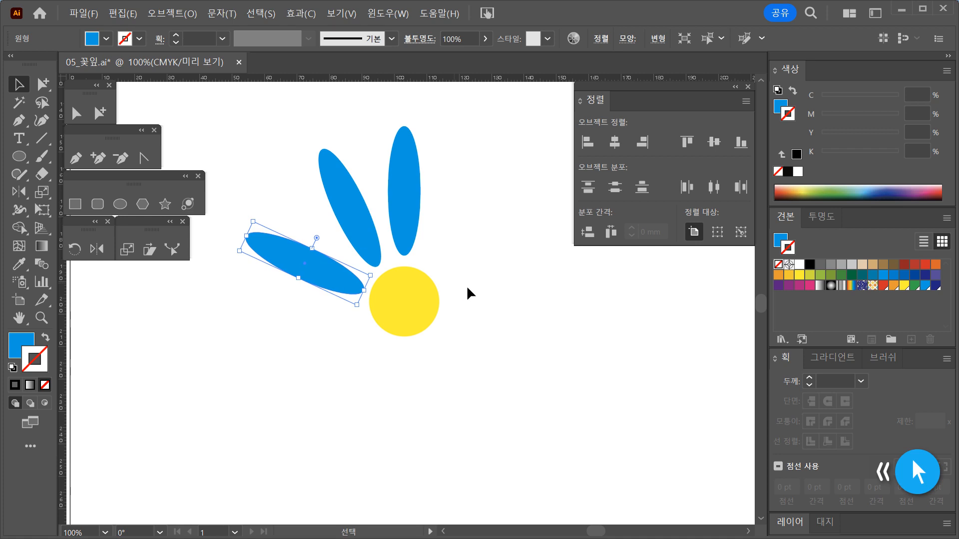
# Delete the two rotated petal copies, keeping the original blue ellipse and the yellow circle.
pyautogui.click(568, 322)
pyautogui.moveTo(248, 129); pyautogui.dragTo(353, 289)
pyautogui.press('Delete')
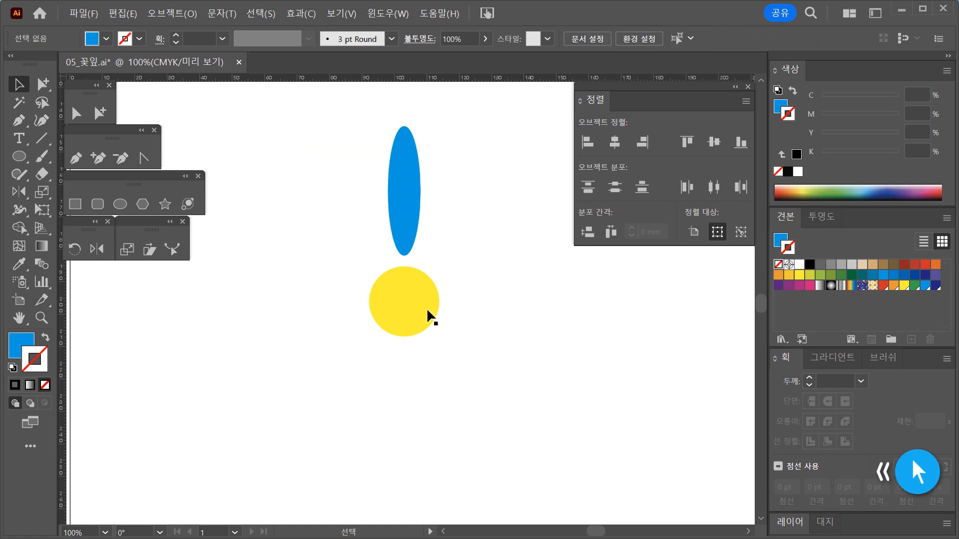
# Nudge the blue ellipse straight up and back down until it sits just above the yellow circle, then deselect it.
pyautogui.click(405, 201)
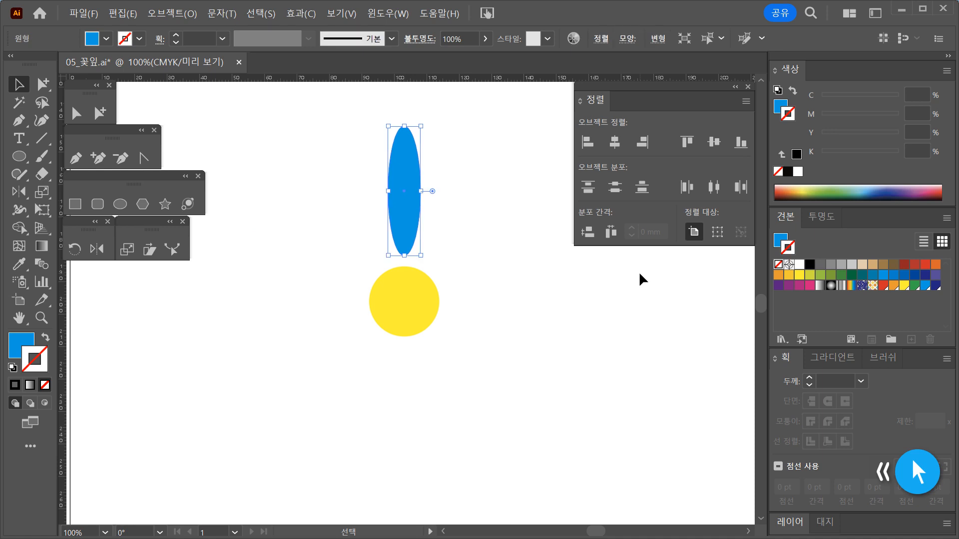
pyautogui.press('Up')
pyautogui.press('Up')
pyautogui.press('Up')
pyautogui.press('Up')
pyautogui.press('Up')
pyautogui.press('Up')
pyautogui.press('Up')
pyautogui.press('Up')
pyautogui.press('Up')
pyautogui.press('Up')
pyautogui.press('Up')
pyautogui.press('Up')
pyautogui.press('Up')
pyautogui.press('Up')
pyautogui.press('Up')
pyautogui.press('Up')
pyautogui.press('Up')
pyautogui.press('Up')
pyautogui.press('Up')
pyautogui.press('Up')
pyautogui.press('Down')
pyautogui.press('Down')
pyautogui.press('Down')
pyautogui.press('Down')
pyautogui.press('Down')
pyautogui.press('Down')
pyautogui.press('Down')
pyautogui.press('Down')
pyautogui.press('Down')
pyautogui.press('Down')
pyautogui.press('Down')
pyautogui.press('Down')
pyautogui.press('Down')
pyautogui.press('Down')
pyautogui.press('Down')
pyautogui.press('Down')
pyautogui.press('Down')
pyautogui.press('Down')
pyautogui.press('Down')
pyautogui.press('Down')
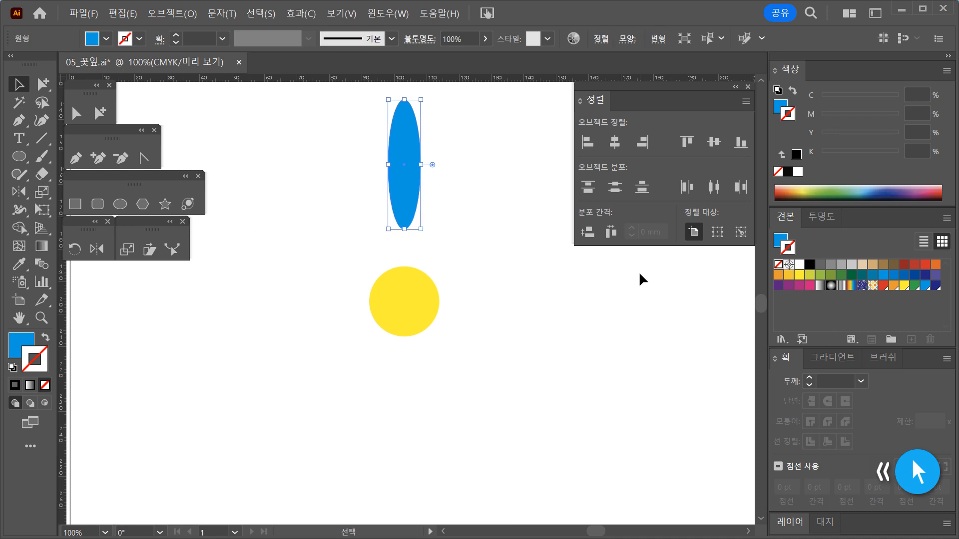
pyautogui.press('Down')
pyautogui.press('Down')
pyautogui.press('Down')
pyautogui.press('Down')
pyautogui.press('Down')
pyautogui.press('Down')
pyautogui.press('Down')
pyautogui.press('Down')
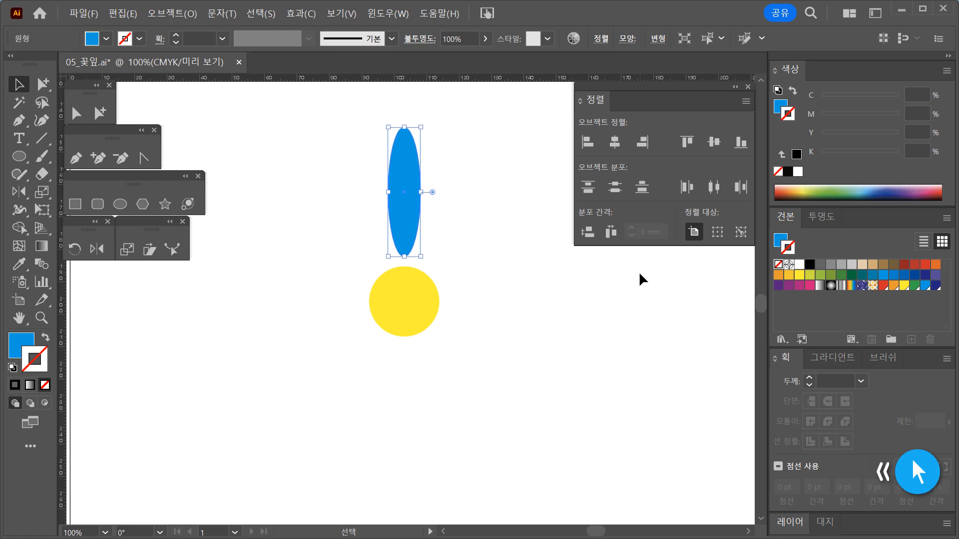
pyautogui.click(578, 398)
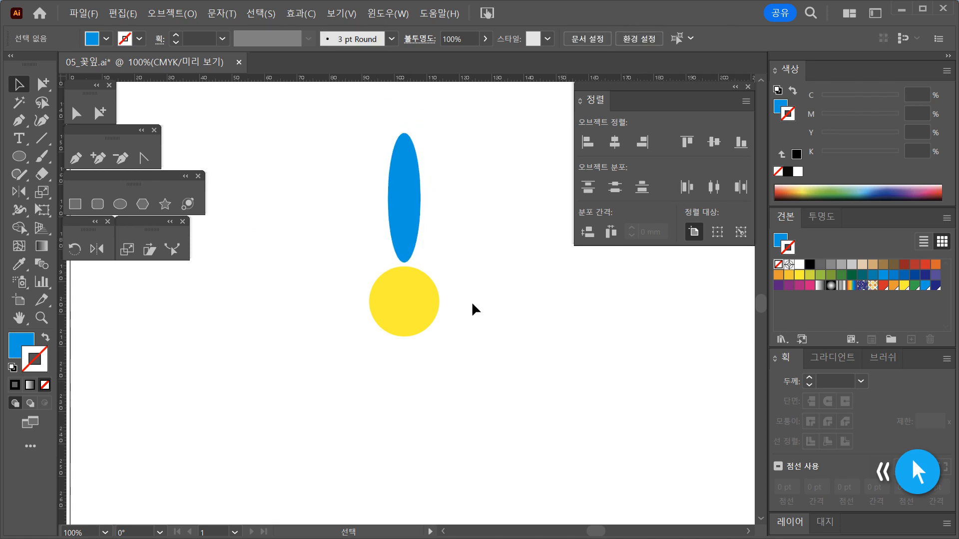
# Move the blue ellipse down to overlap the top of the yellow circle and align both shapes to their horizontal centres.
pyautogui.moveTo(404, 219)
pyautogui.mouseDown()
pyautogui.moveTo(374, 224)
pyautogui.moveTo(411, 230)
pyautogui.mouseUp()
pyautogui.moveTo(321, 193); pyautogui.dragTo(474, 370)
pyautogui.click(615, 142)
pyautogui.click(558, 441)
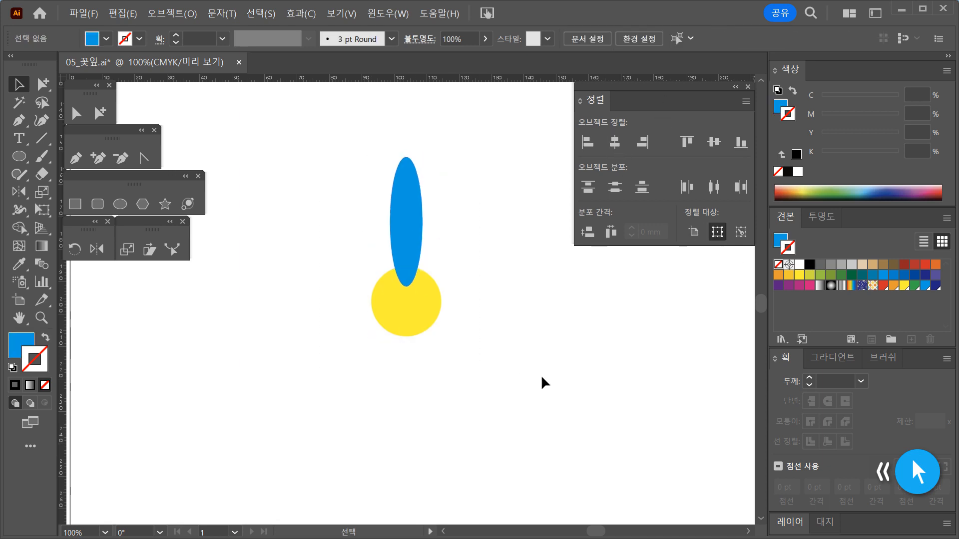
# Nudge the blue ellipse vertically off the yellow circle, leaving a small gap between them, and deselect it.
pyautogui.click(419, 251)
pyautogui.press('Up')
pyautogui.press('Up')
pyautogui.press('Up')
pyautogui.press('Up')
pyautogui.press('Up')
pyautogui.press('Up')
pyautogui.press('Up')
pyautogui.press('Up')
pyautogui.press('Up')
pyautogui.press('Up')
pyautogui.press('Up')
pyautogui.press('Up')
pyautogui.press('Up')
pyautogui.press('Up')
pyautogui.press('Up')
pyautogui.press('Up')
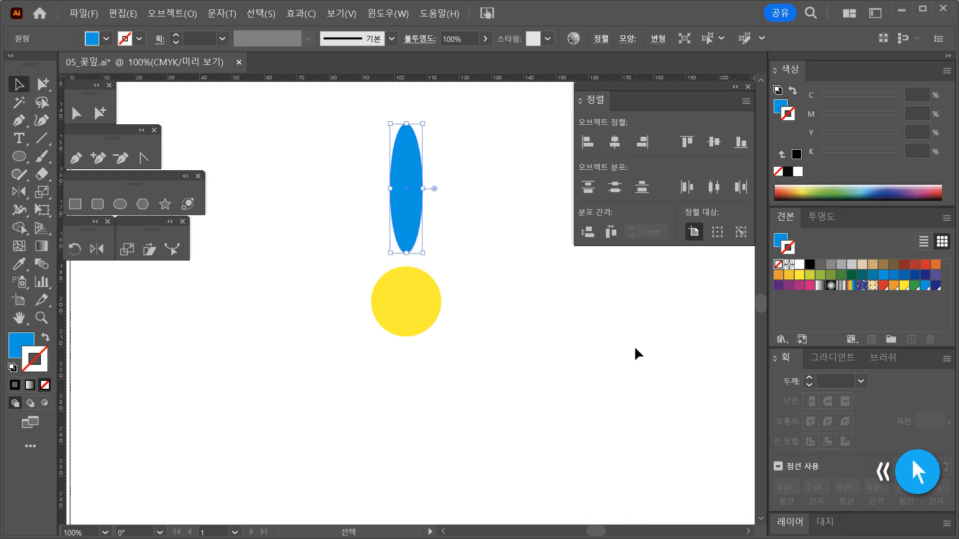
pyautogui.press('Down')
pyautogui.press('Down')
pyautogui.press('Down')
pyautogui.press('Down')
pyautogui.press('Down')
pyautogui.press('Down')
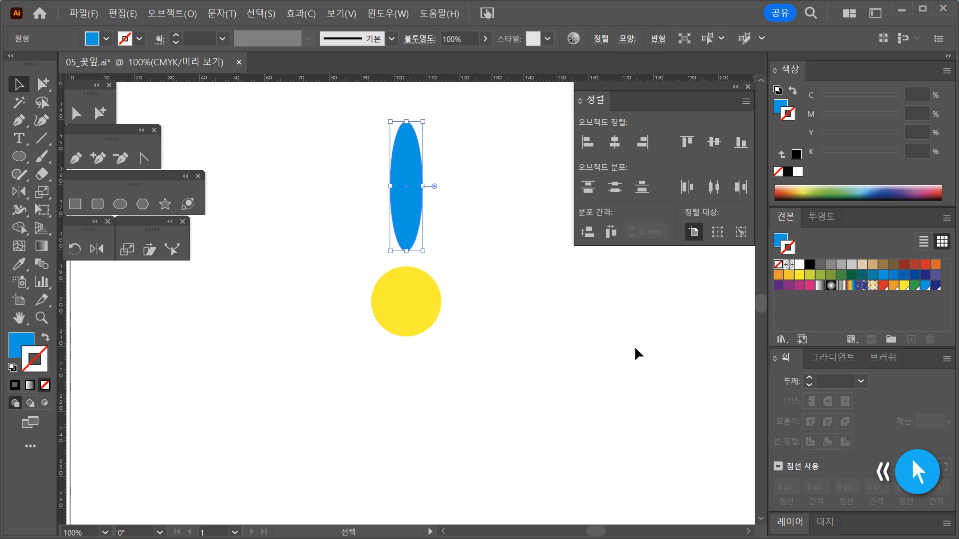
pyautogui.press('Down')
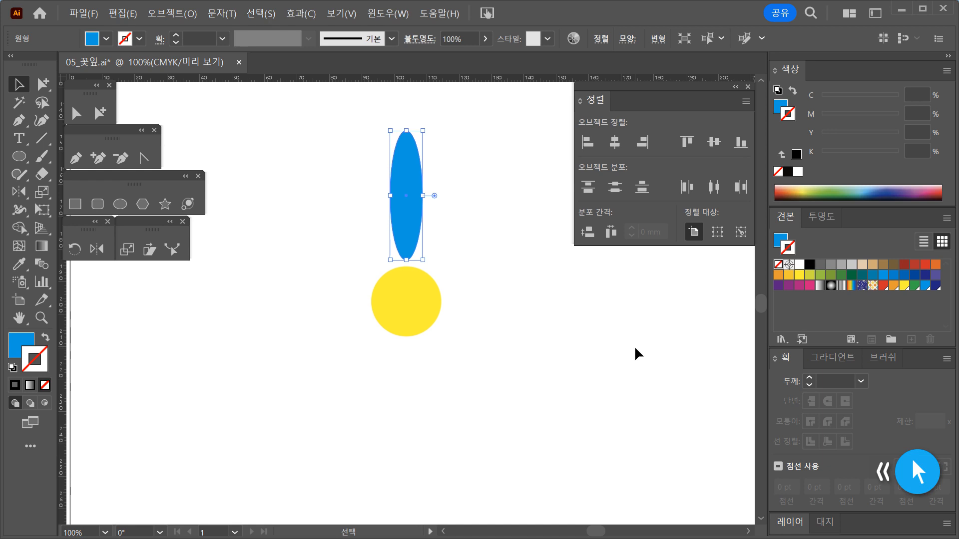
pyautogui.click(635, 346)
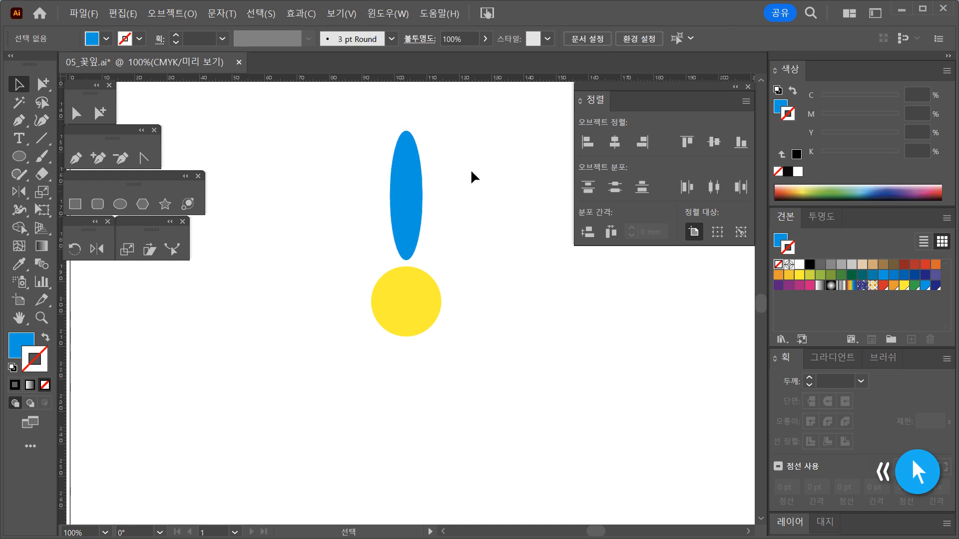
# Shift the blue ellipse to the upper left of the circle, then align both shapes again to their horizontal centres.
pyautogui.moveTo(411, 211); pyautogui.dragTo(364, 221)
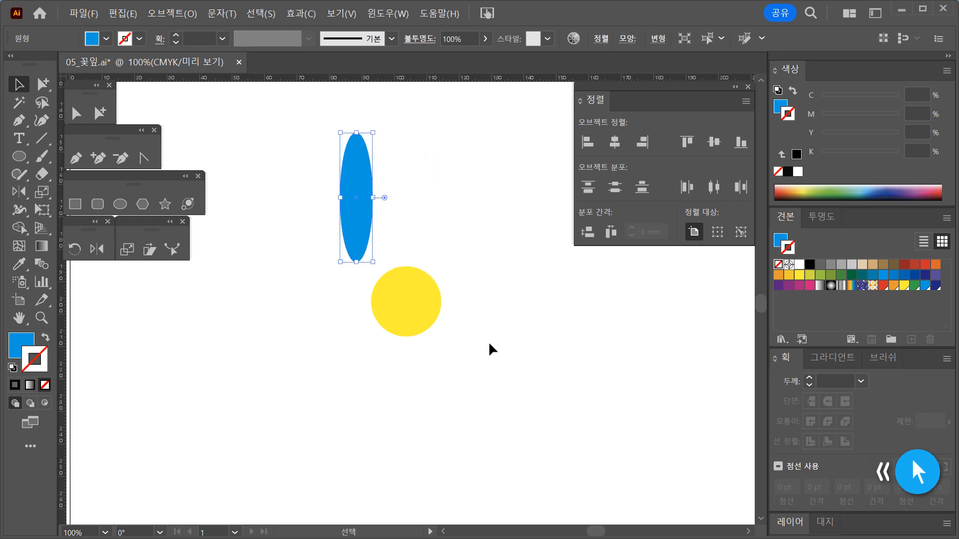
pyautogui.click(510, 341)
pyautogui.moveTo(510, 342); pyautogui.dragTo(294, 150)
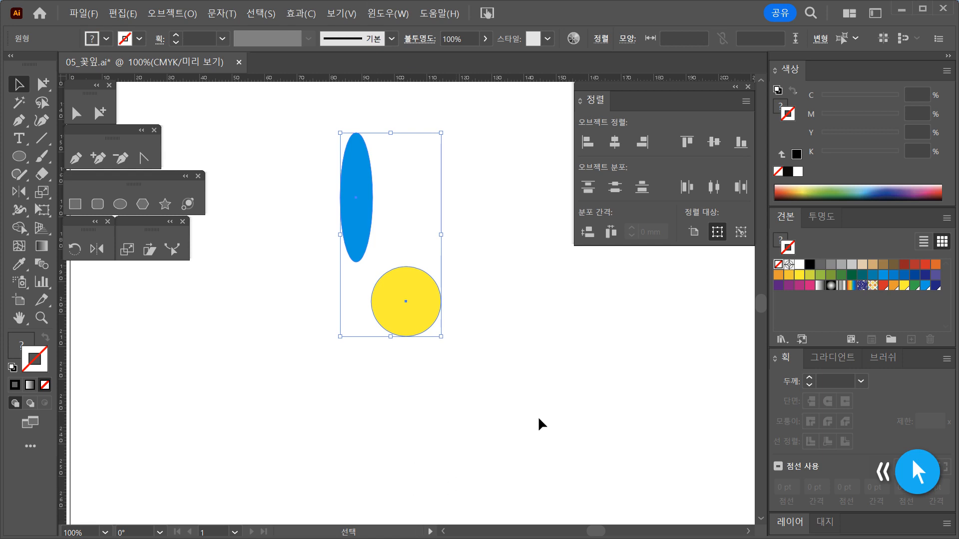
pyautogui.click(619, 145)
pyautogui.click(496, 406)
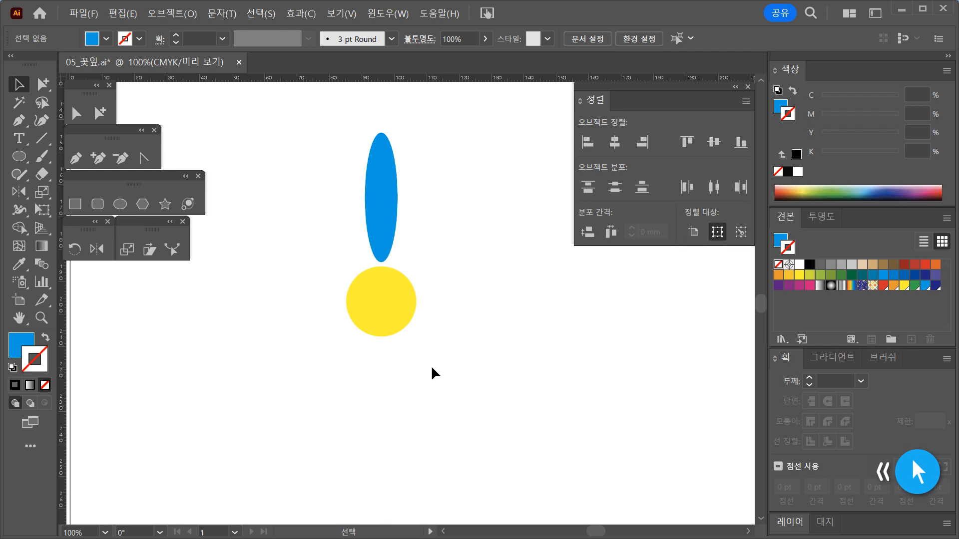
pyautogui.press('ctrl')
pyautogui.press('ctrl')
pyautogui.press('ctrl')
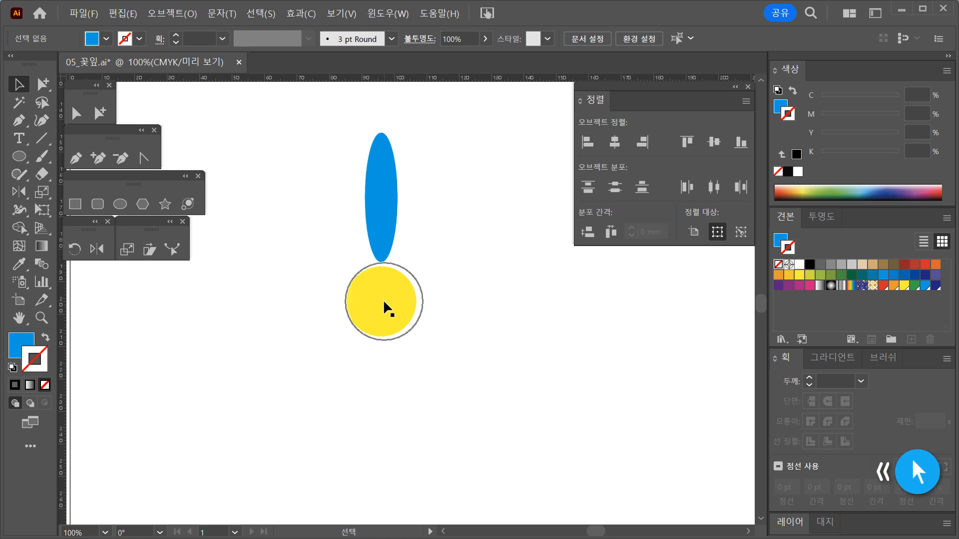
pyautogui.press('ctrl')
pyautogui.press('ctrl')
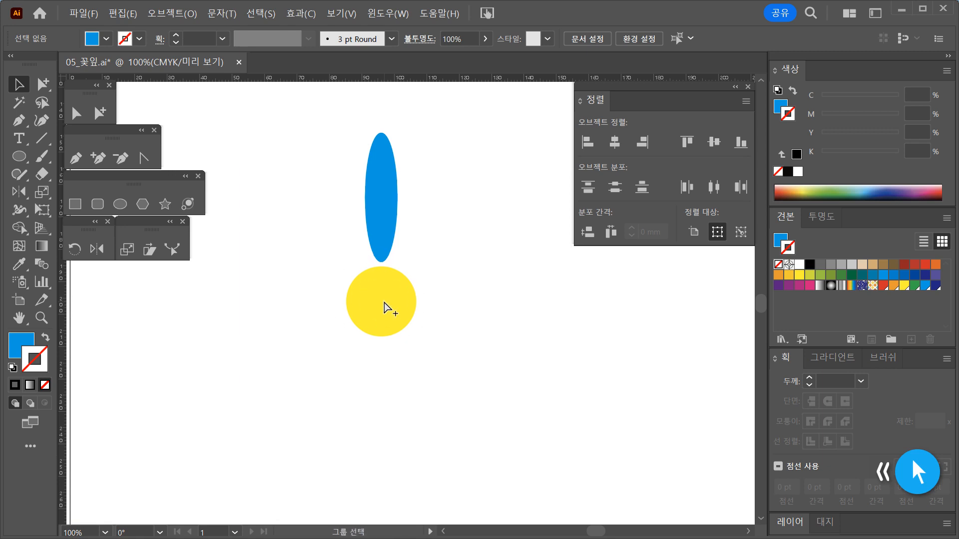
pyautogui.press('ctrl')
pyautogui.press('ctrl')
# Select the yellow circle and place a vertical and a horizontal ruler guide crossing at its centre.
pyautogui.click(385, 334)
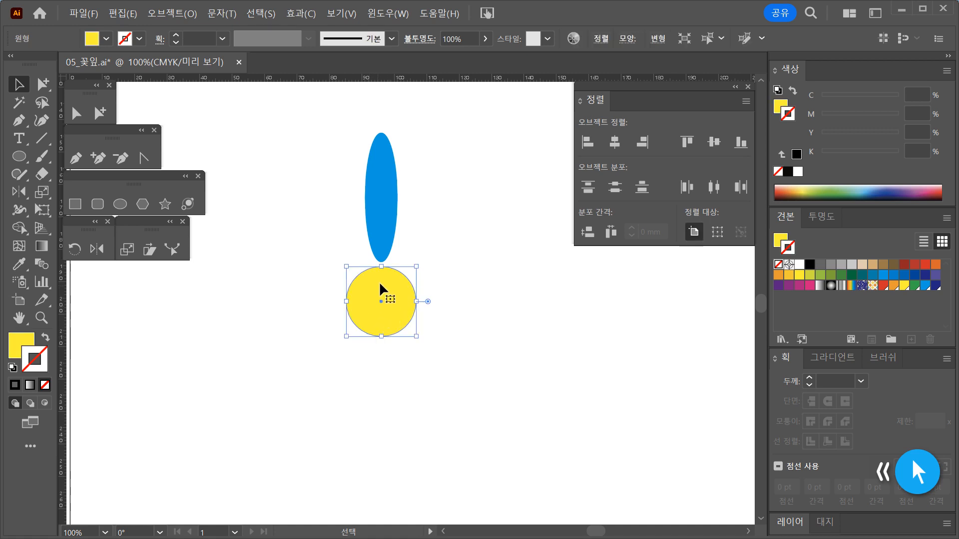
pyautogui.press('ctrl')
pyautogui.press('ctrl')
pyautogui.moveTo(64, 325); pyautogui.dragTo(381, 371)
pyautogui.click(409, 293)
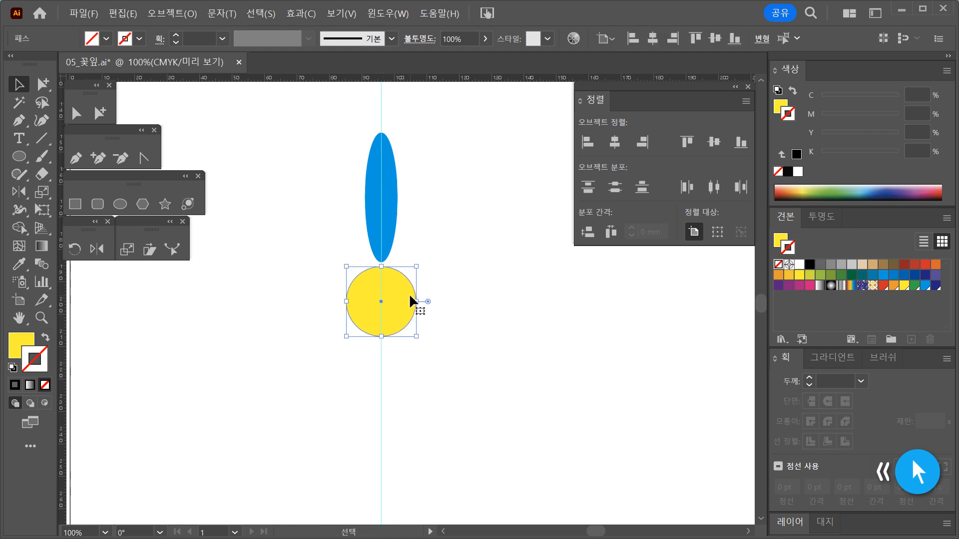
pyautogui.moveTo(476, 78); pyautogui.dragTo(451, 300)
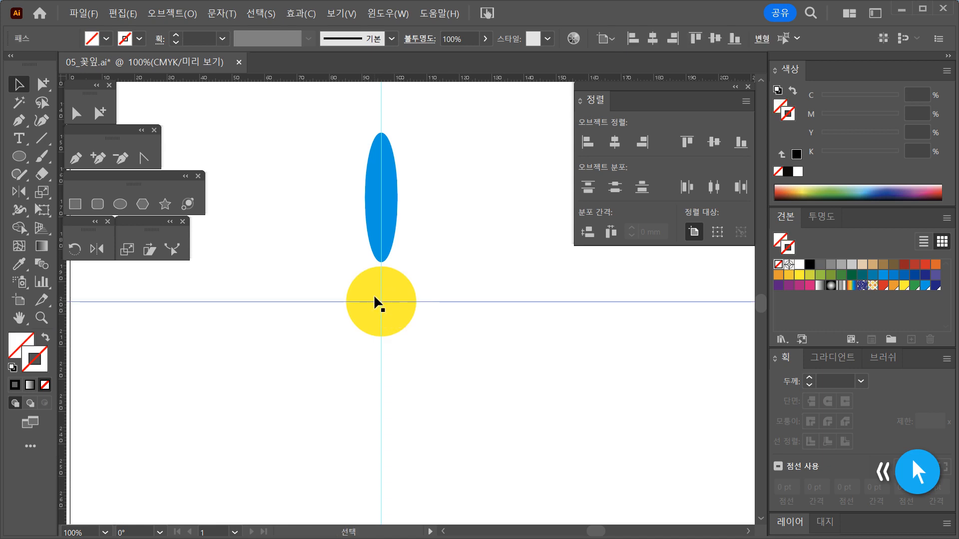
pyautogui.click(551, 367)
# Remove both ruler guides from the artboard.
pyautogui.hotkey('ctrl', 'z')
pyautogui.moveTo(409, 116); pyautogui.dragTo(412, 118)
pyautogui.press('Delete')
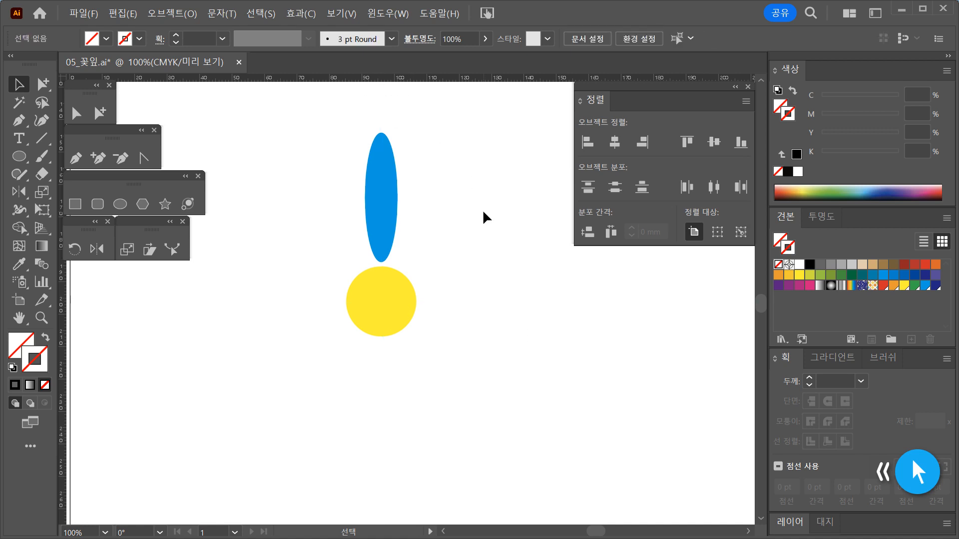
# Turn on Smart Guides for the document view.
pyautogui.click(341, 14)
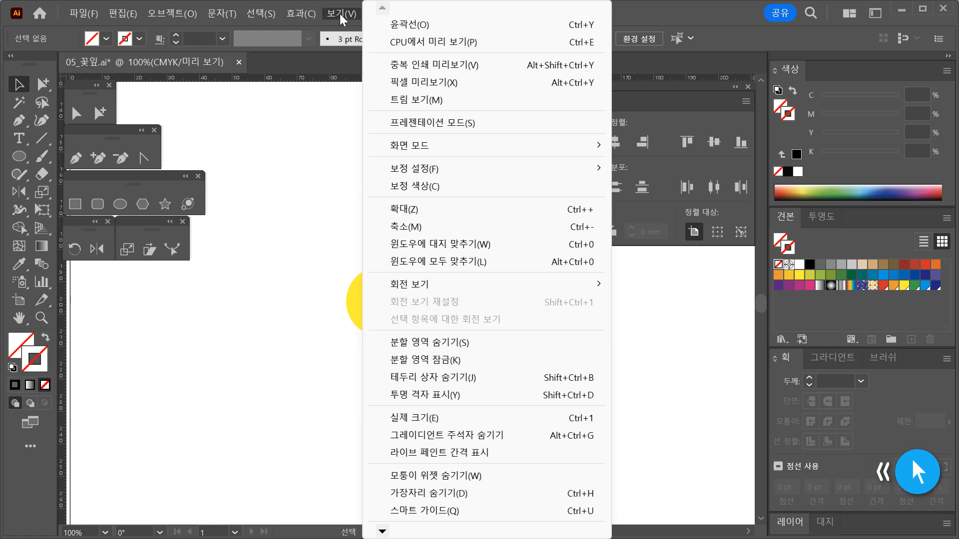
pyautogui.click(456, 512)
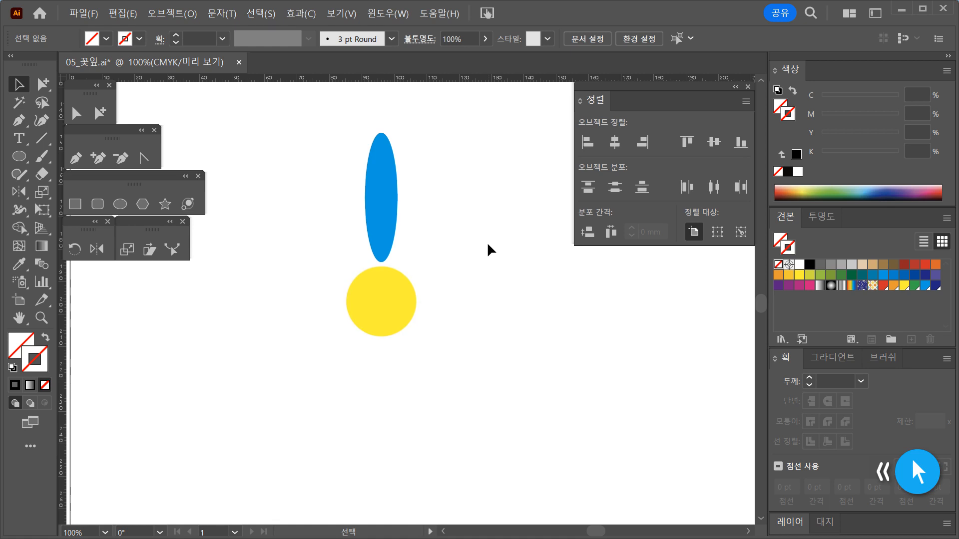
# Turn Smart Guides off and on again for the document view.
pyautogui.click(341, 13)
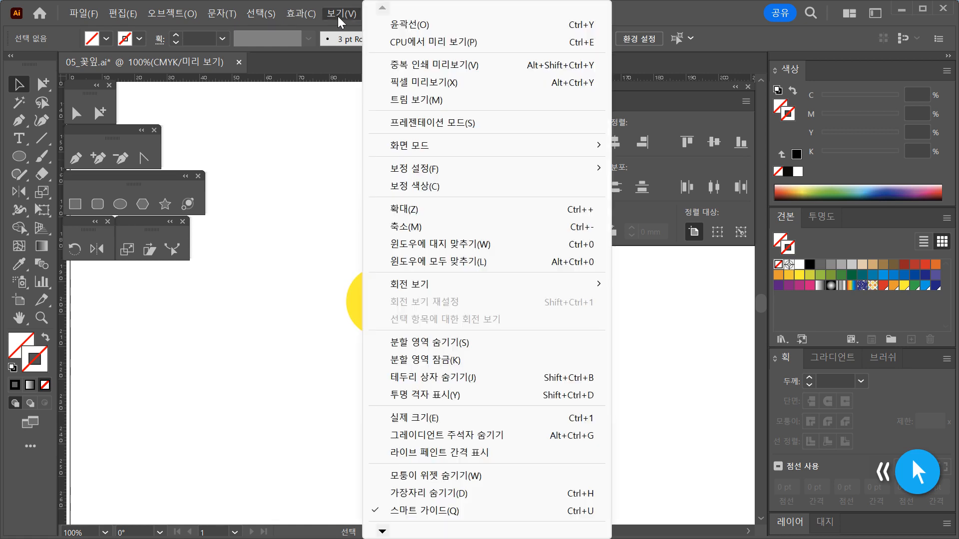
pyautogui.click(428, 511)
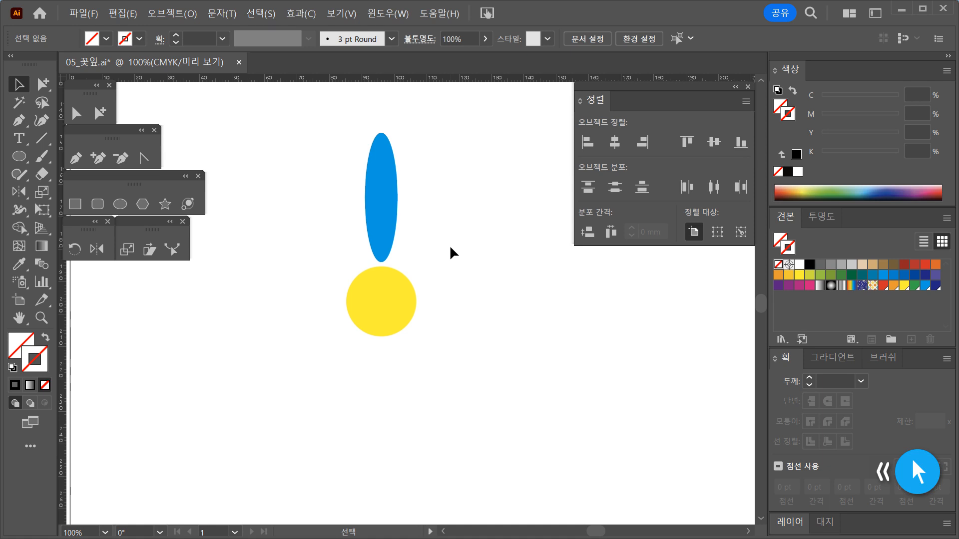
pyautogui.click(341, 13)
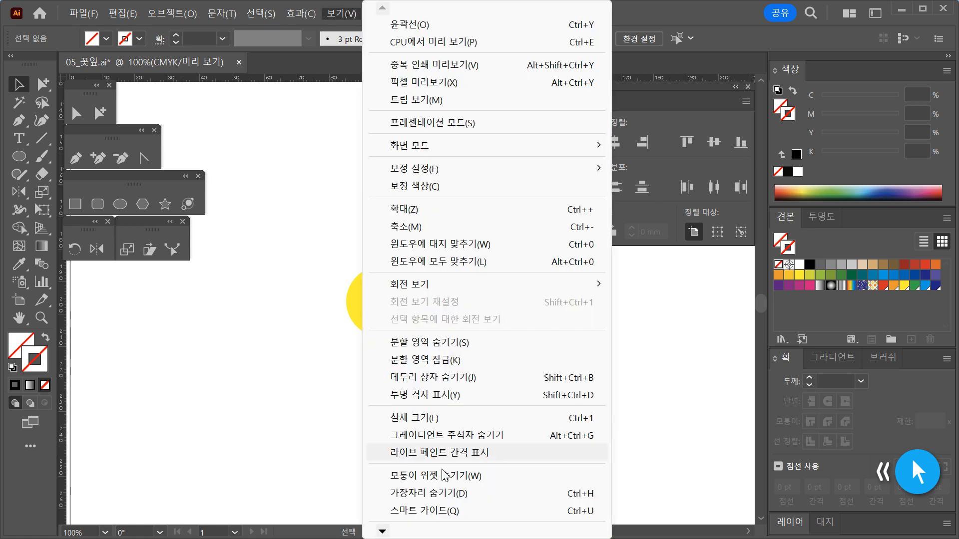
pyautogui.click(438, 511)
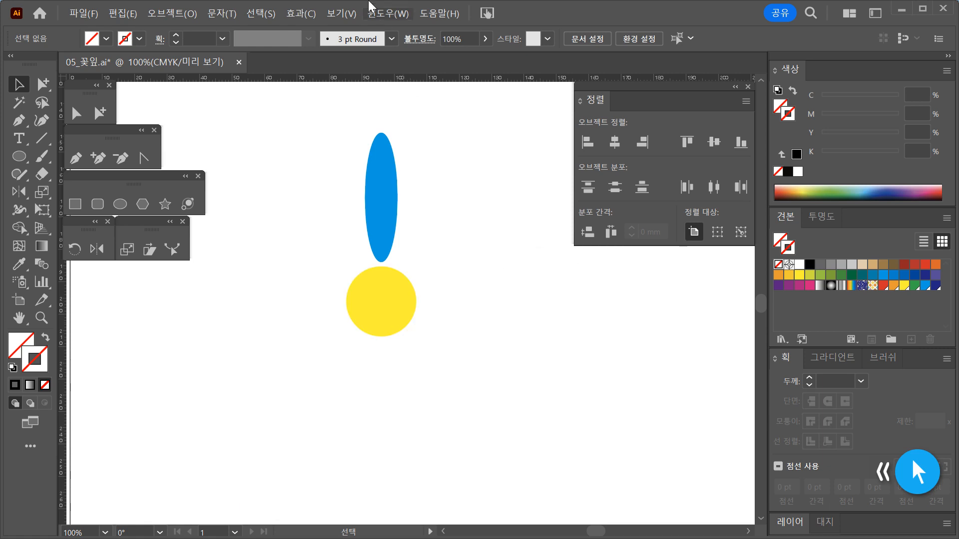
pyautogui.click(342, 14)
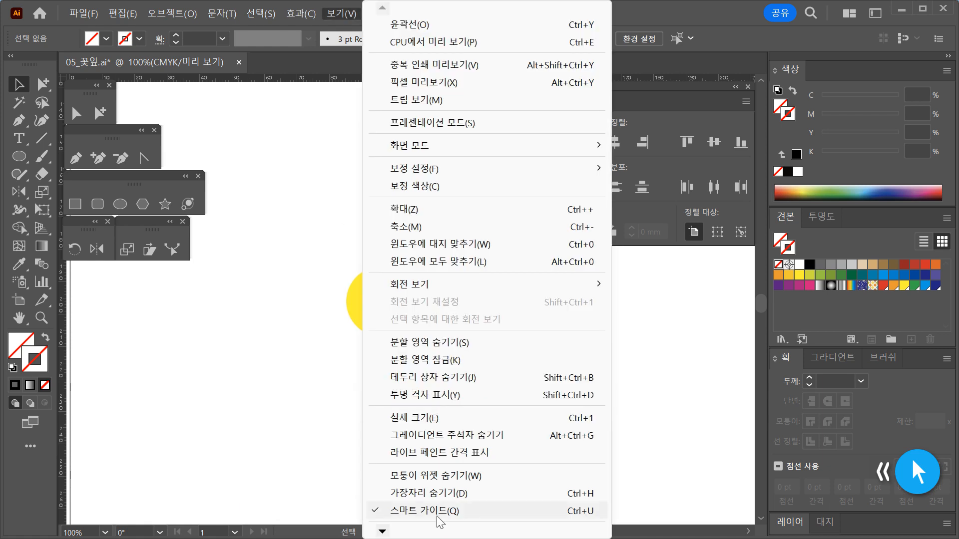
pyautogui.click(587, 514)
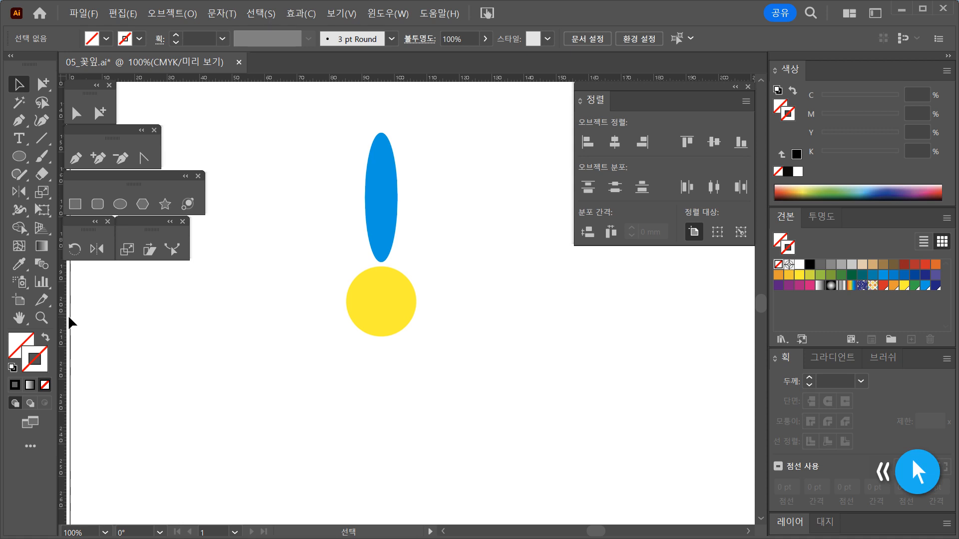
# Place a vertical and a horizontal ruler guide crossing at the centre of the yellow circle.
pyautogui.moveTo(65, 327); pyautogui.dragTo(381, 364)
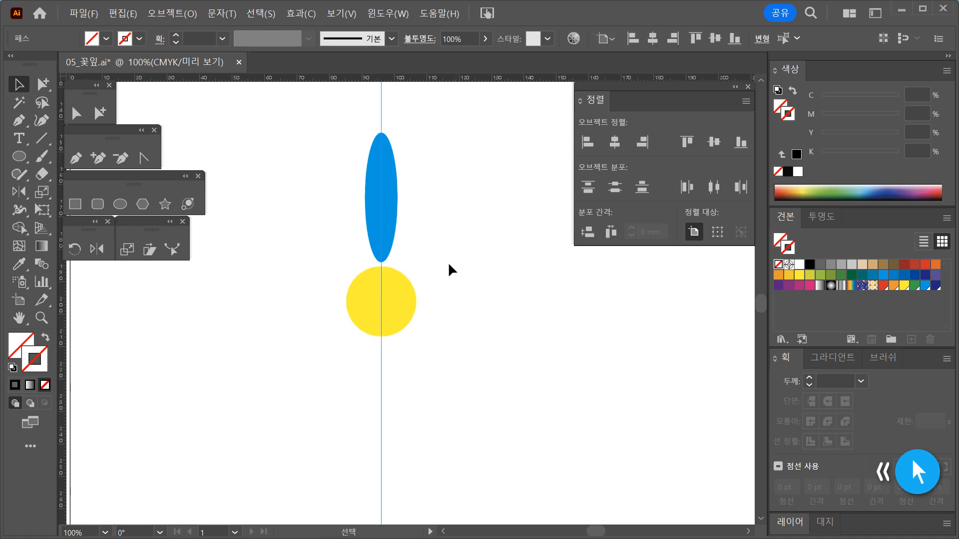
pyautogui.click(406, 298)
pyautogui.moveTo(422, 309); pyautogui.dragTo(423, 299)
pyautogui.click(534, 370)
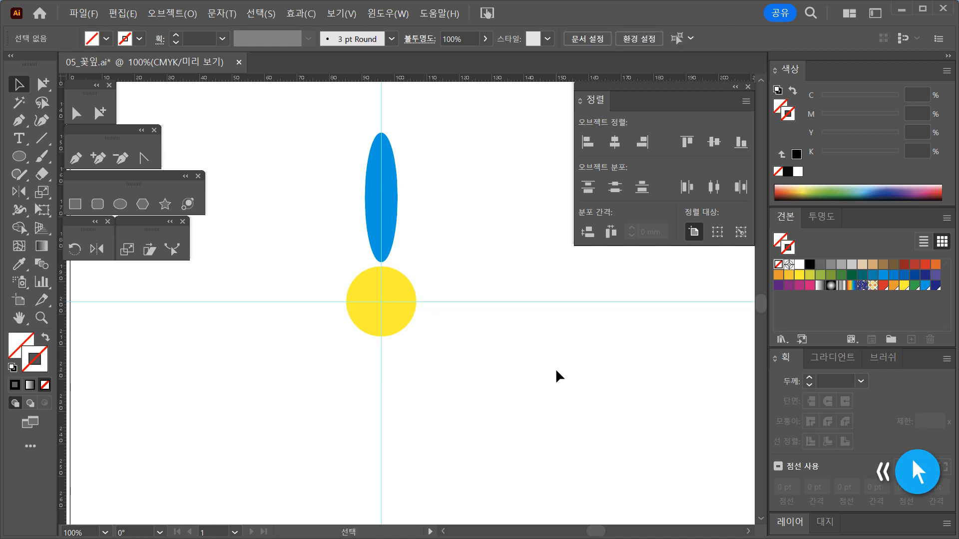
# Delete the horizontal and vertical ruler guides, and check the Smart Guides setting.
pyautogui.moveTo(582, 362); pyautogui.dragTo(510, 268)
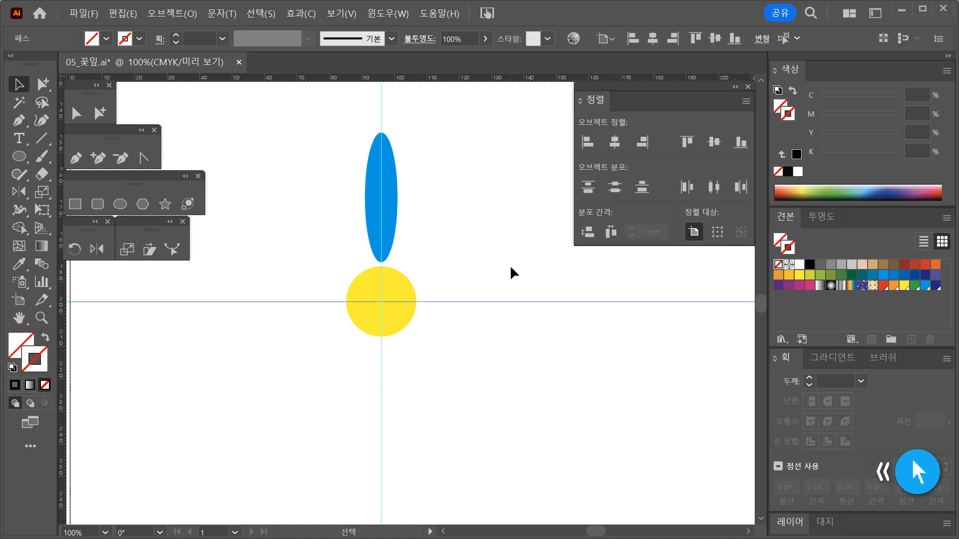
pyautogui.press('Delete')
pyautogui.moveTo(304, 388); pyautogui.dragTo(460, 453)
pyautogui.press('Delete')
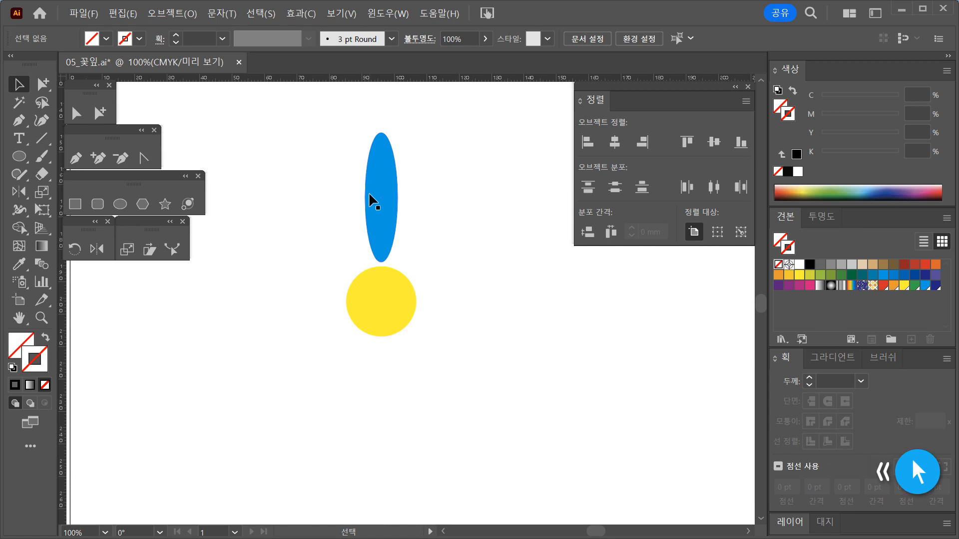
pyautogui.click(337, 11)
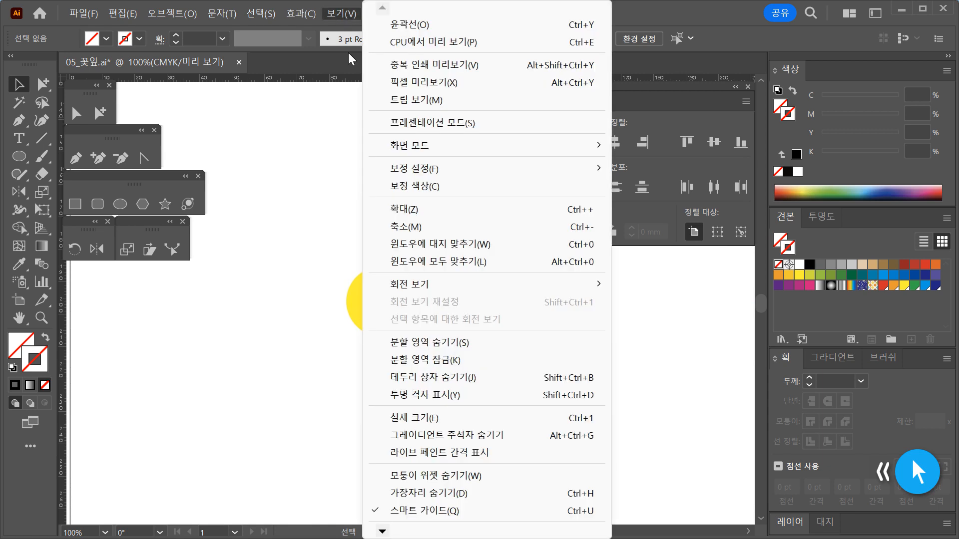
pyautogui.click(471, 514)
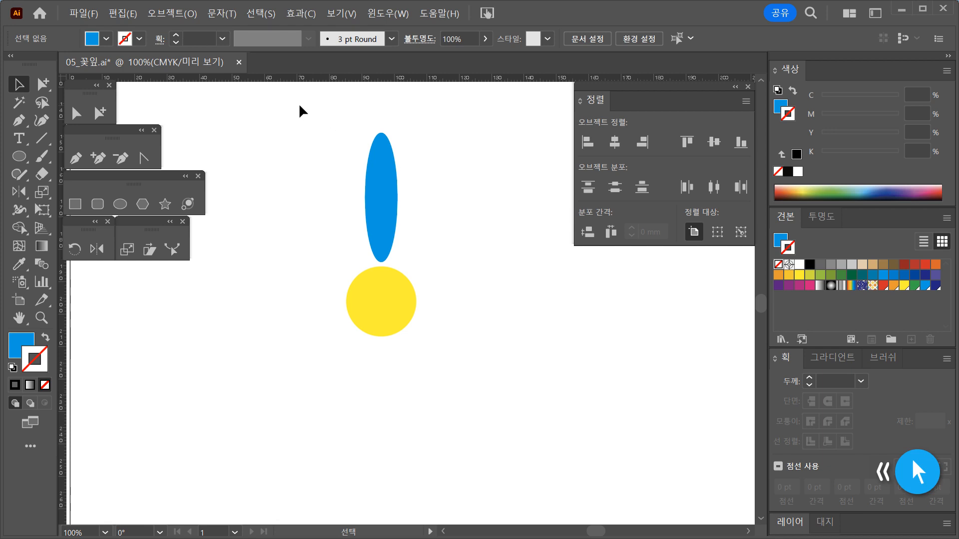
pyautogui.moveTo(299, 103); pyautogui.dragTo(469, 385)
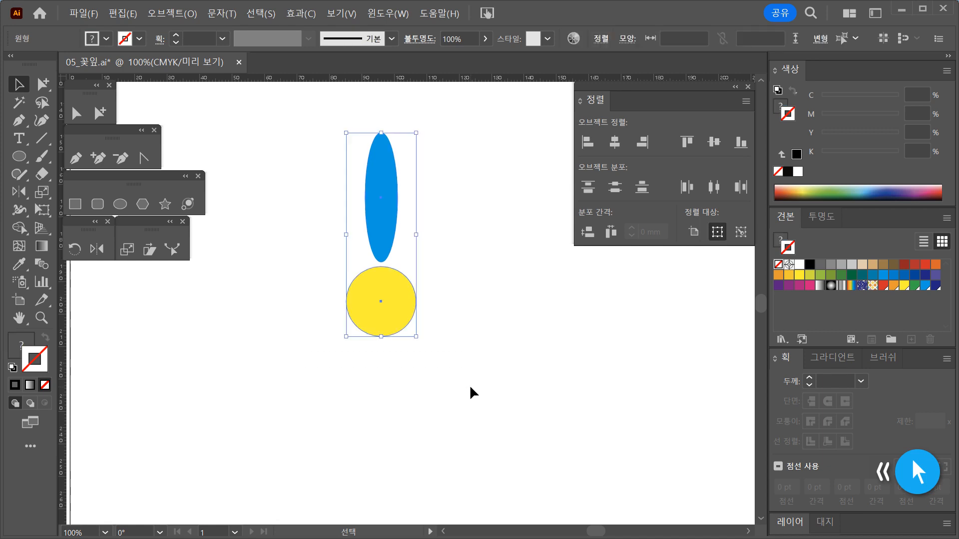
pyautogui.click(470, 384)
pyautogui.moveTo(461, 216); pyautogui.dragTo(290, 172)
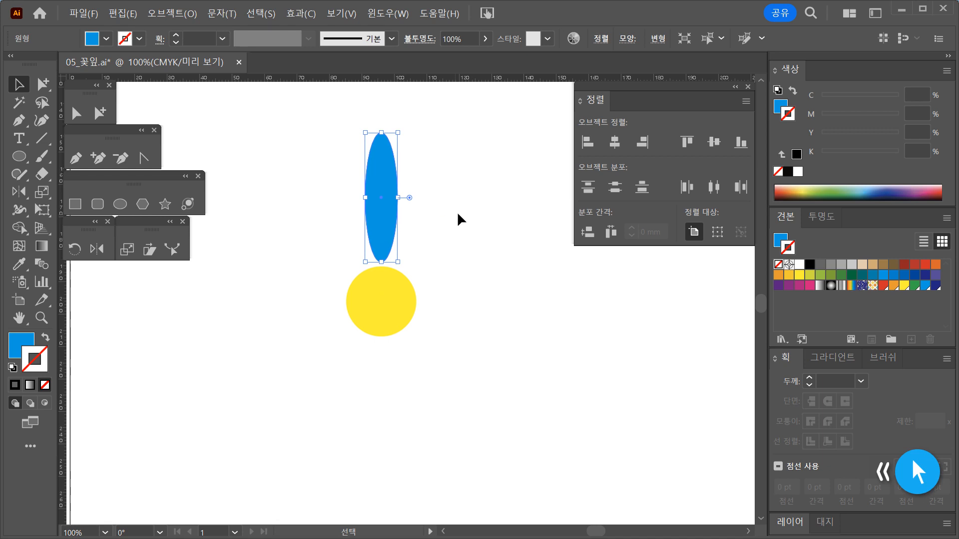
pyautogui.click(487, 208)
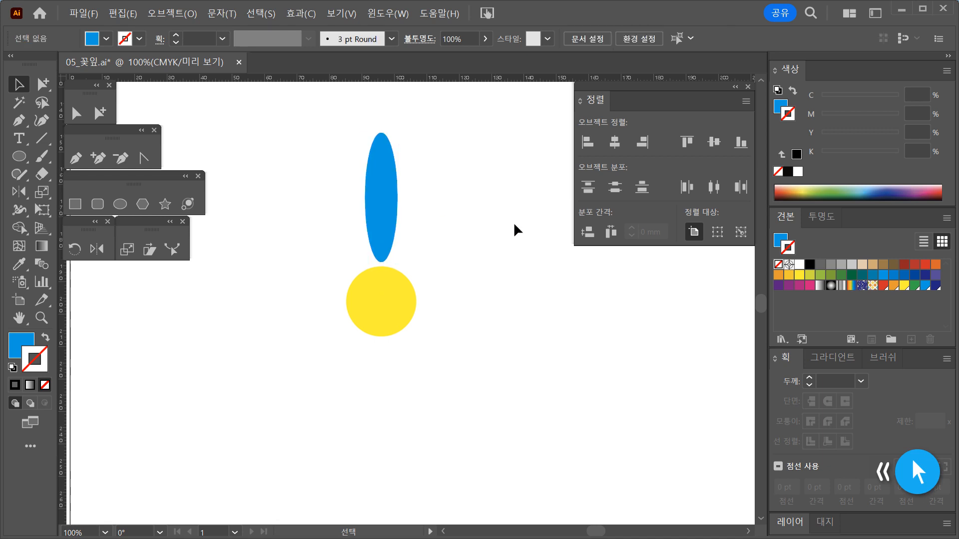
# Try a copy of the blue ellipse rotated 30° about its own centre, previewing it first, and undo it.
pyautogui.click(377, 154)
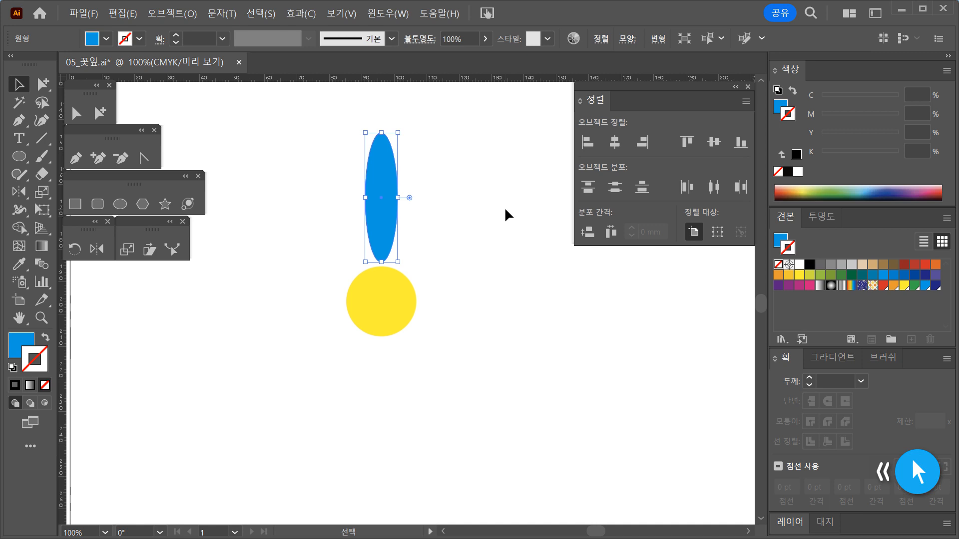
pyautogui.click(75, 250)
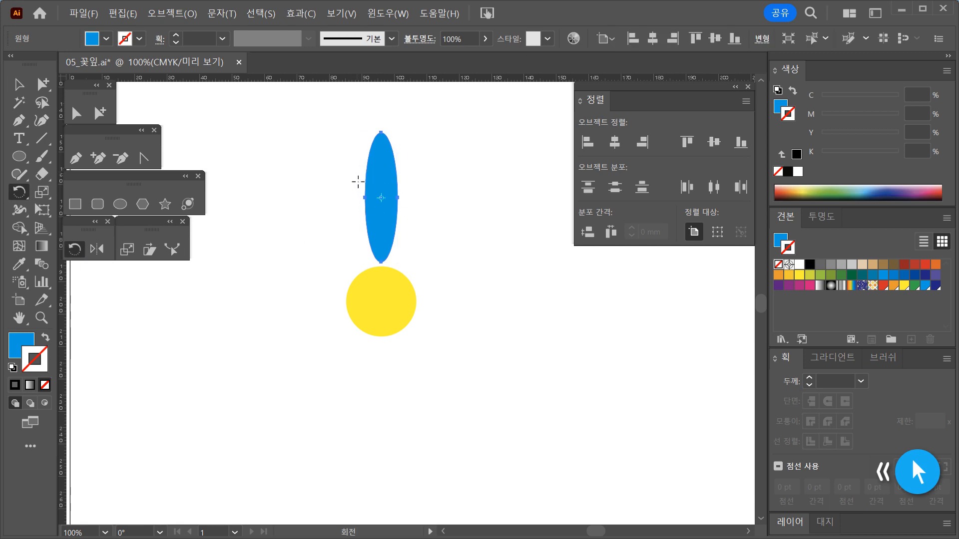
pyautogui.doubleClick(79, 249)
pyautogui.moveTo(445, 185); pyautogui.dragTo(580, 153)
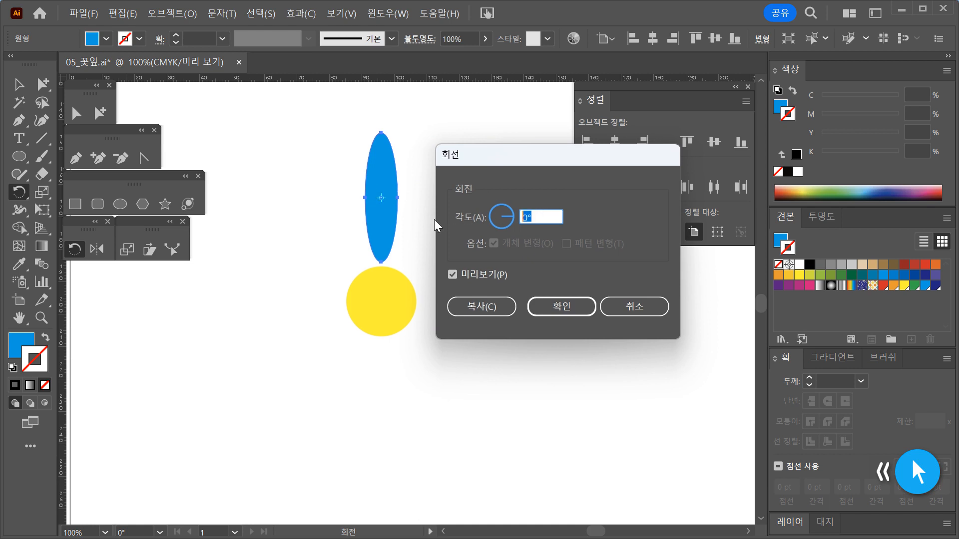
pyautogui.write('30')
pyautogui.click(452, 274)
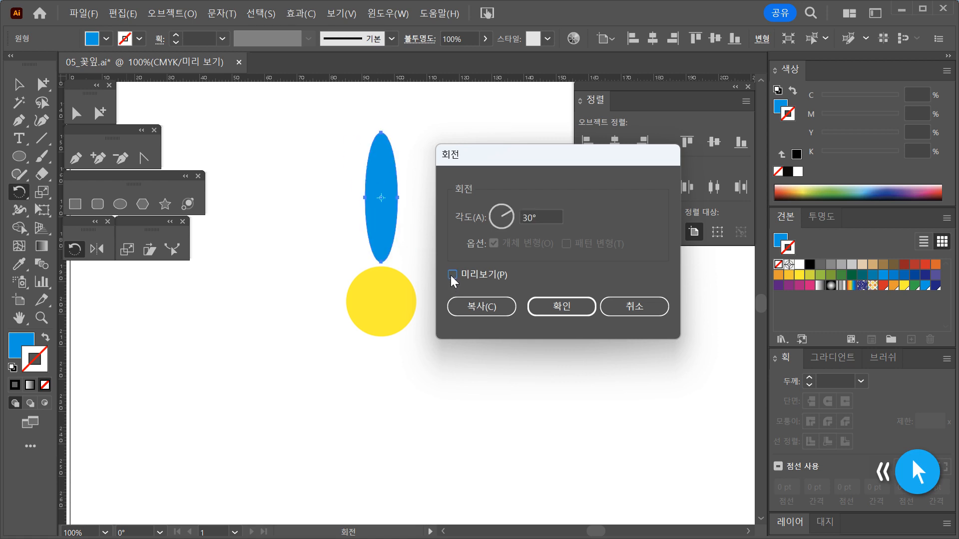
pyautogui.click(452, 274)
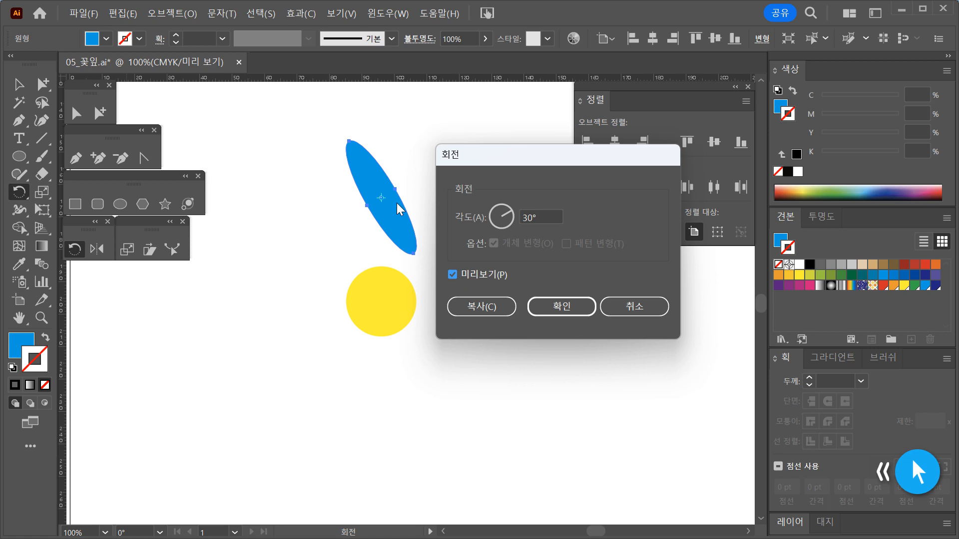
pyautogui.click(453, 276)
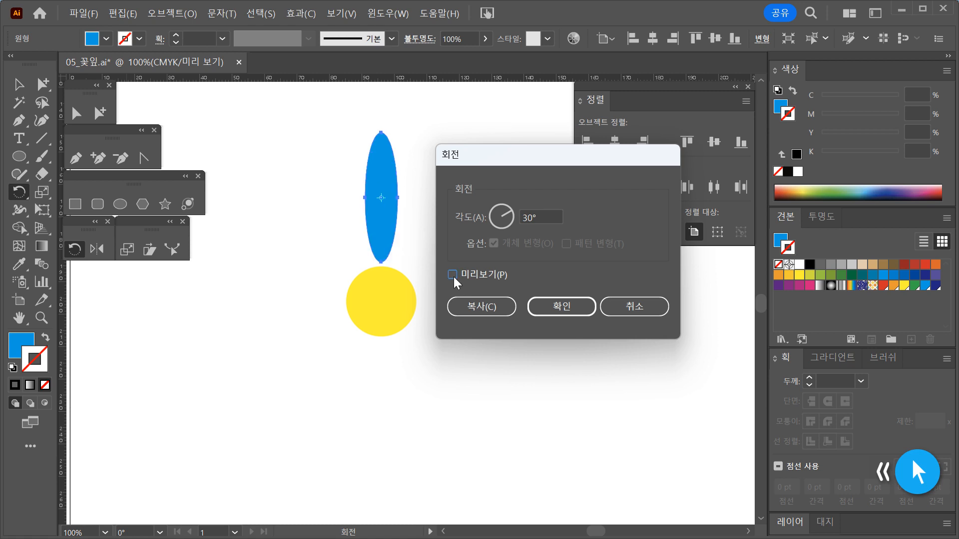
pyautogui.click(453, 276)
pyautogui.click(453, 276)
pyautogui.click(488, 309)
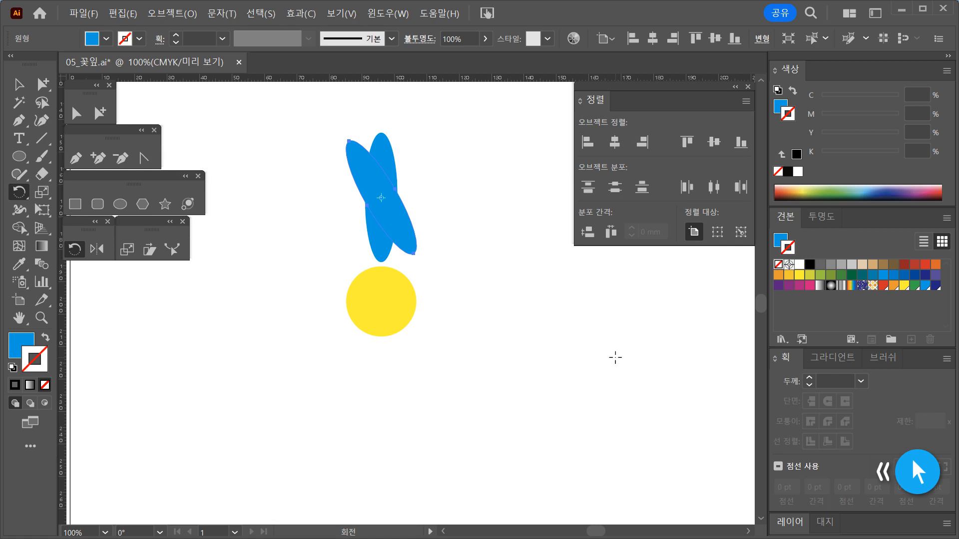
pyautogui.hotkey('ctrl', 'z')
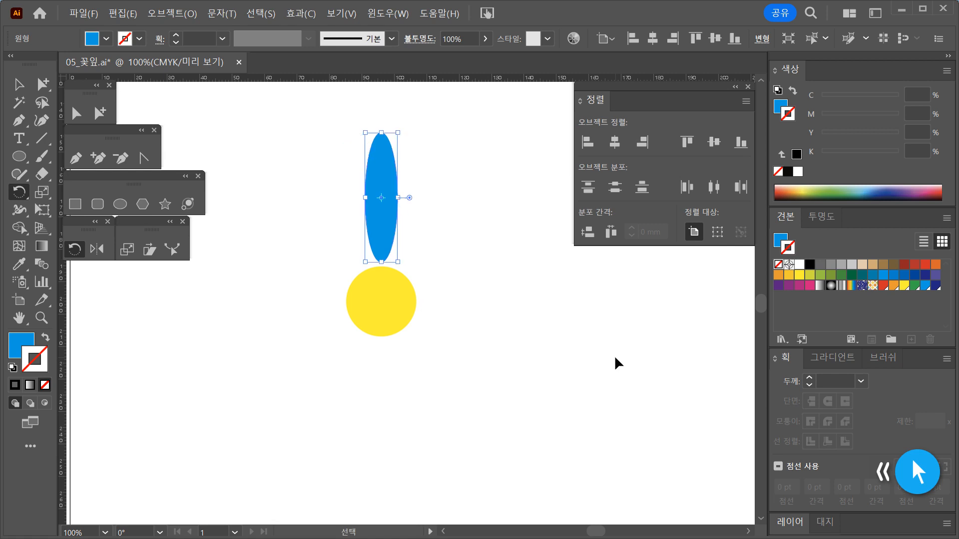
pyautogui.doubleClick(75, 250)
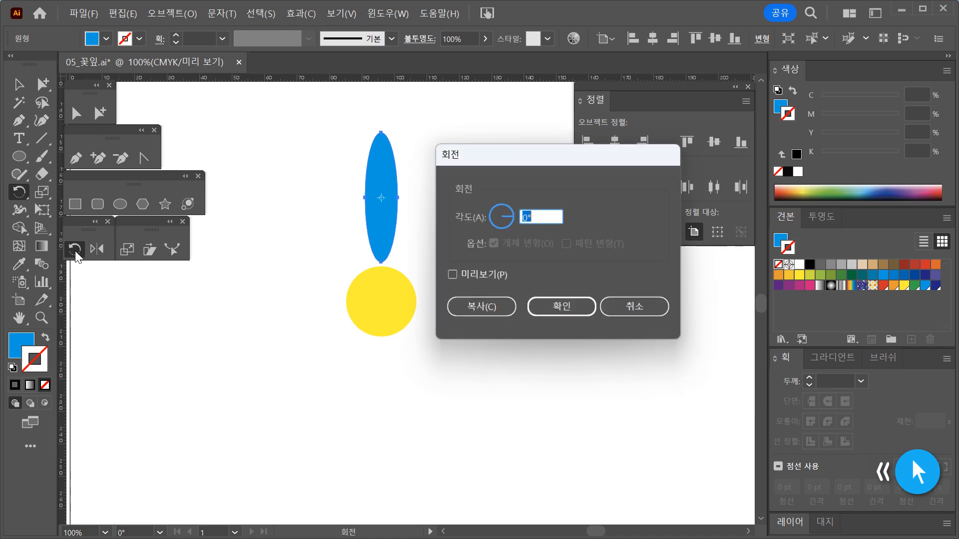
pyautogui.click(639, 303)
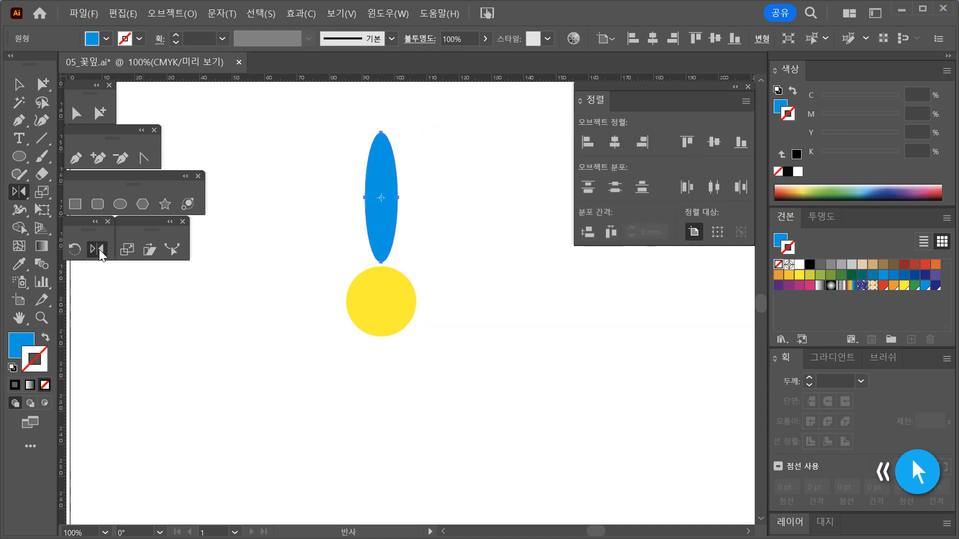
pyautogui.doubleClick(98, 248)
pyautogui.click(520, 382)
# Switch to the Hangul reference document and examine how its figure moves the petal's rotation centre to the circle's centre.
pyautogui.hotkey('alt', 'Tab')
pyautogui.hotkey('ctrl', '2')
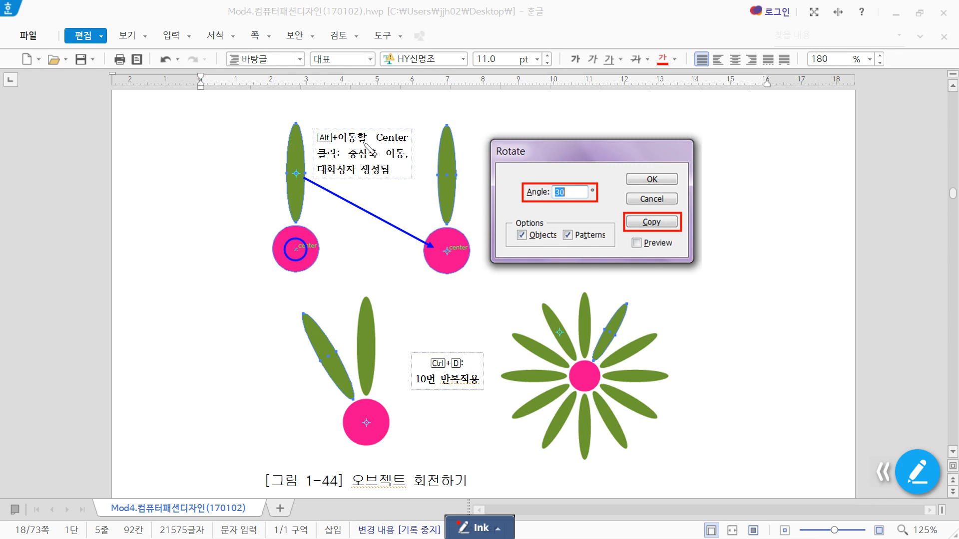
pyautogui.moveTo(305, 178)
pyautogui.mouseDown()
pyautogui.moveTo(428, 246)
pyautogui.moveTo(419, 232)
pyautogui.moveTo(411, 250)
pyautogui.mouseUp()
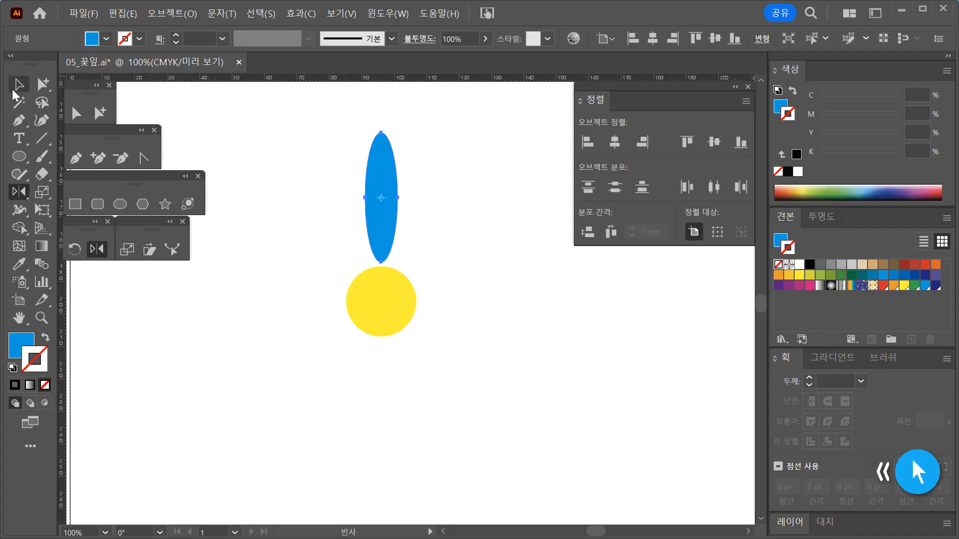
# Select the blue ellipse and set its rotation centre at the yellow circle's centre, opening the Rotate options.
pyautogui.click(15, 89)
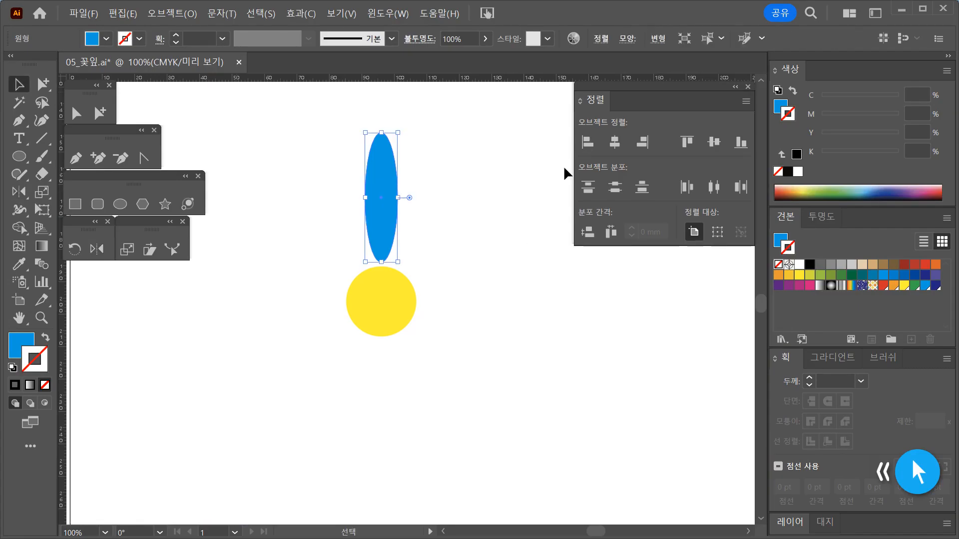
pyautogui.click(502, 175)
pyautogui.moveTo(340, 171); pyautogui.dragTo(419, 239)
pyautogui.click(75, 250)
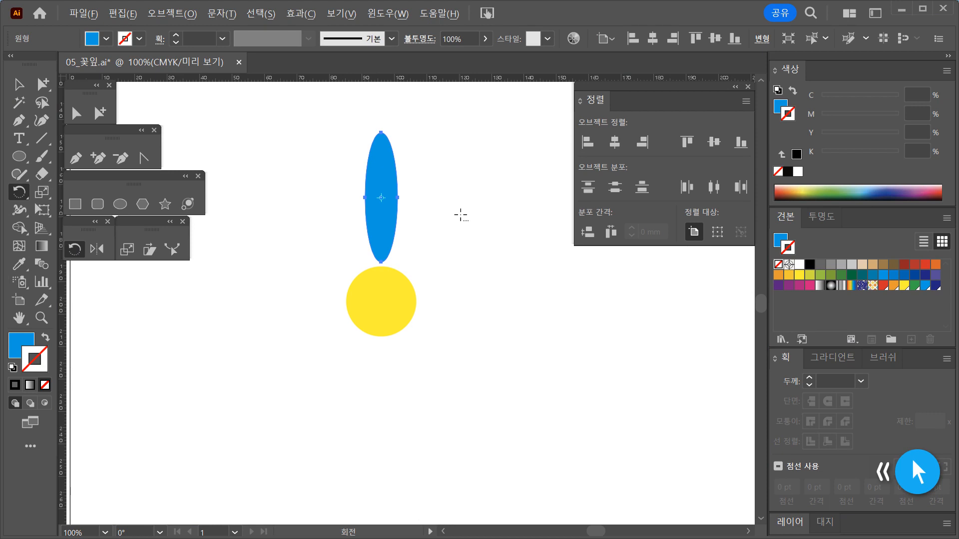
pyautogui.keyDown('alt'); pyautogui.click(382, 301); pyautogui.keyUp('alt')
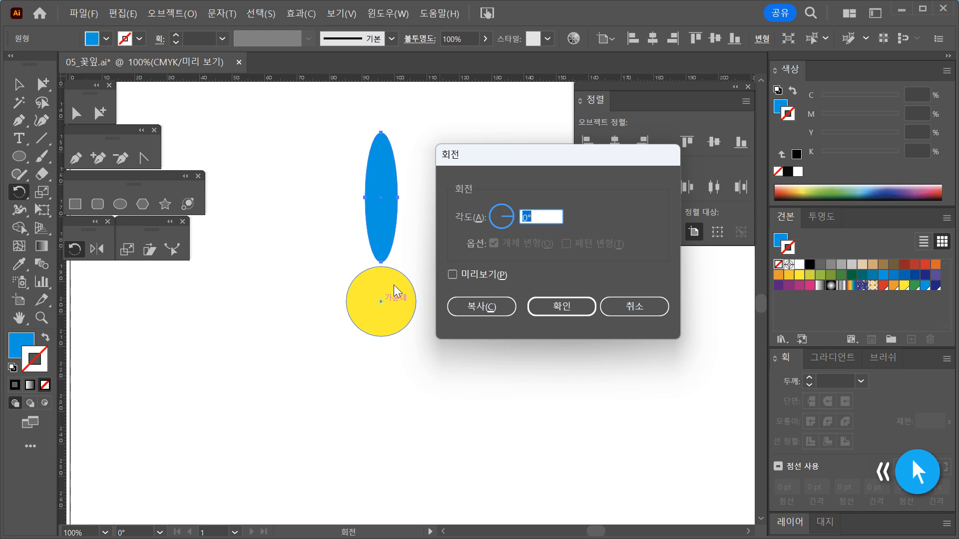
pyautogui.moveTo(573, 152); pyautogui.dragTo(580, 145)
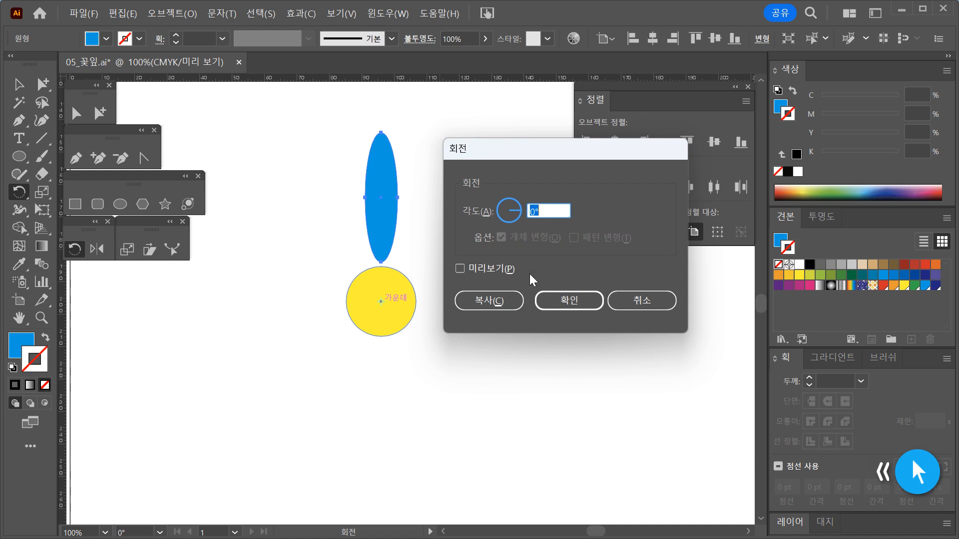
# Set the ellipse's rotation angle to 30° and compare the petal with the preview on and off.
pyautogui.moveTo(555, 210); pyautogui.dragTo(480, 205)
pyautogui.write('30')
pyautogui.click(461, 271)
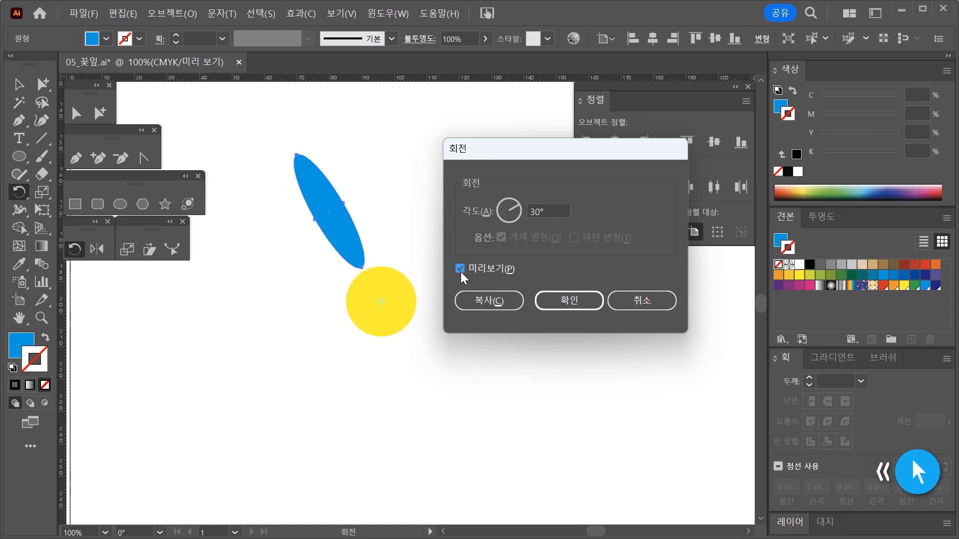
pyautogui.click(461, 272)
pyautogui.click(460, 272)
pyautogui.click(461, 272)
pyautogui.click(461, 272)
pyautogui.click(461, 272)
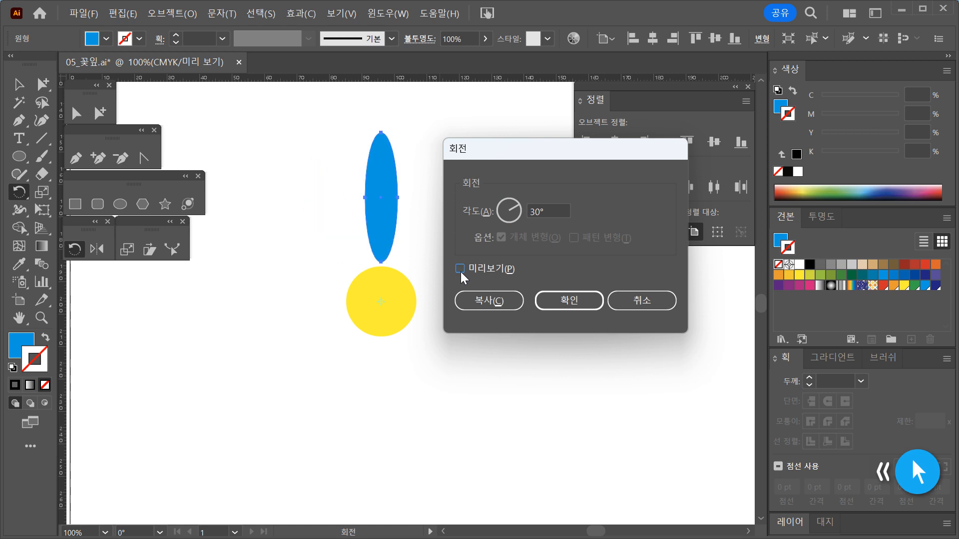
# Try rotating the blue ellipse by -30° around the yellow circle's centre, comparing the preview on and off, and undo the rotation.
pyautogui.click(531, 211)
pyautogui.write('-')
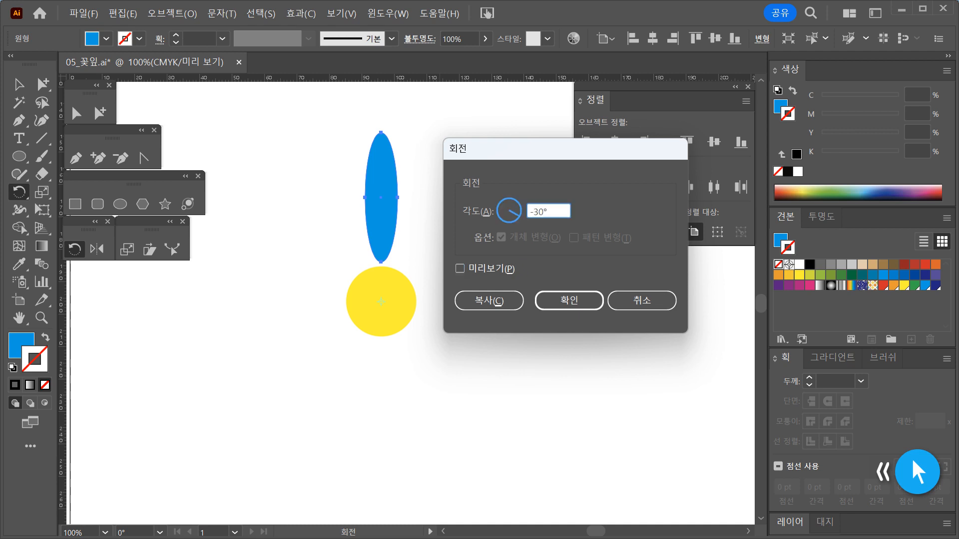
pyautogui.click(460, 269)
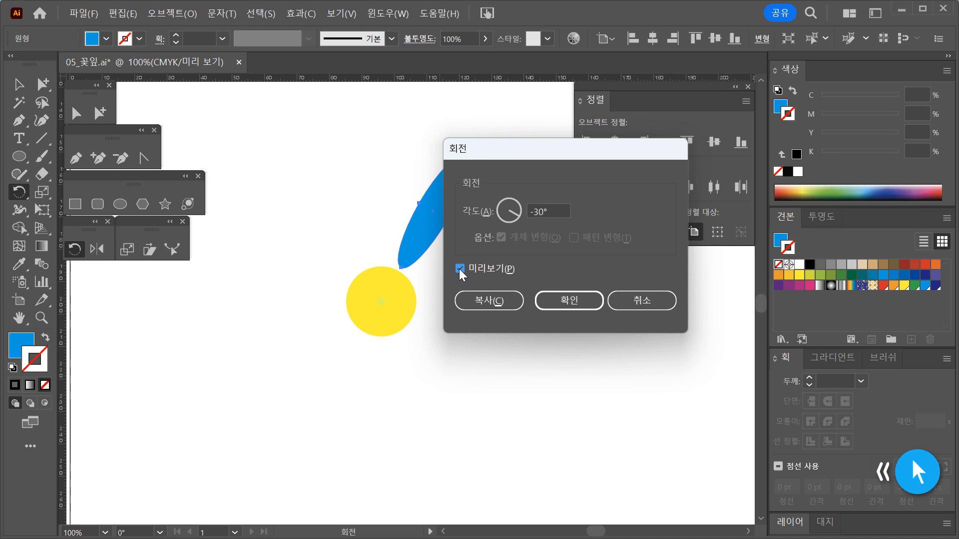
pyautogui.click(459, 268)
pyautogui.click(460, 268)
pyautogui.click(460, 269)
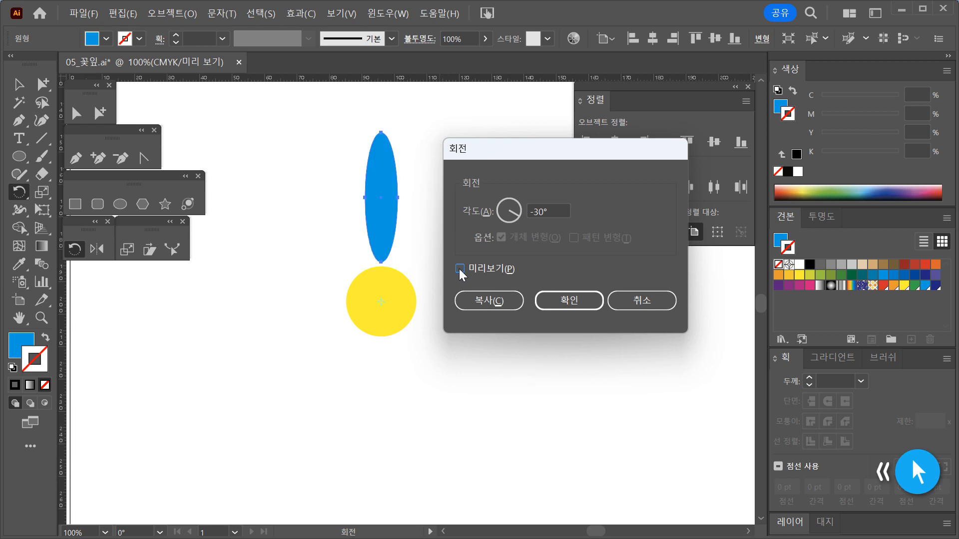
pyautogui.click(568, 301)
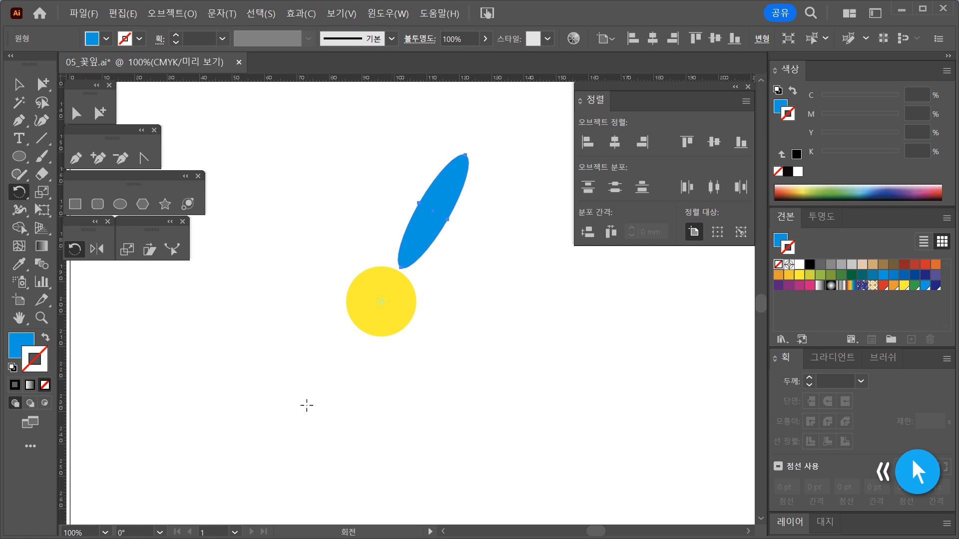
pyautogui.hotkey('ctrl', 'z')
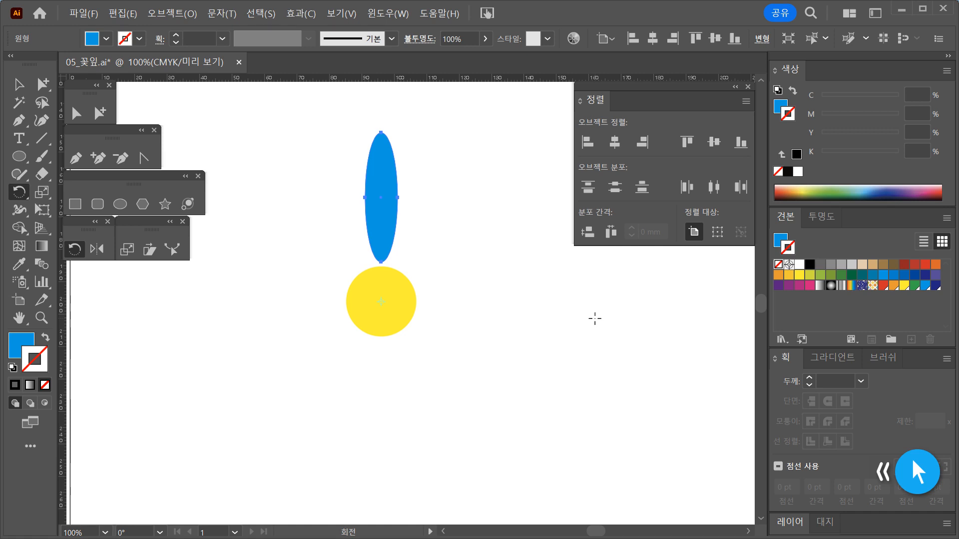
# Create a copy of the blue ellipse rotated 30° around the yellow circle's centre, previewing the rotation first.
pyautogui.click(19, 83)
pyautogui.click(479, 184)
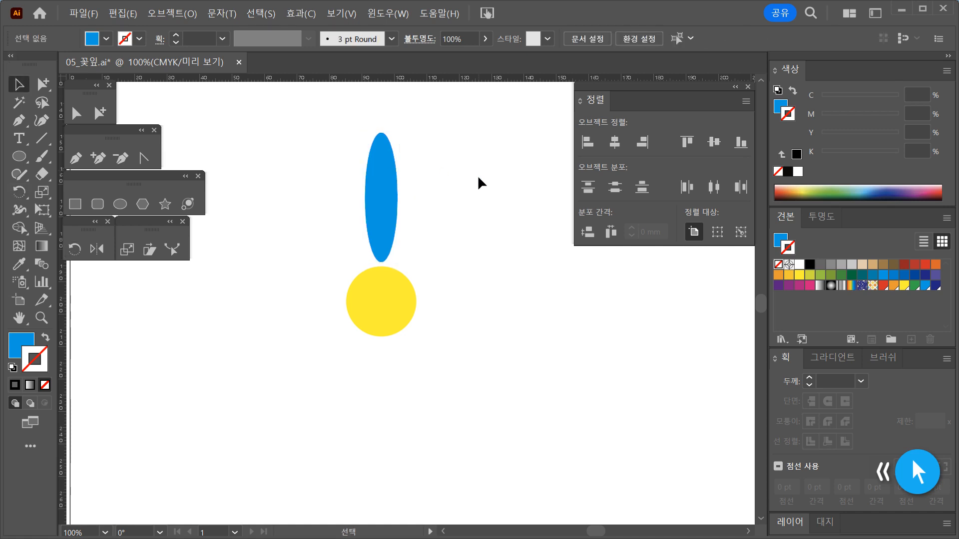
pyautogui.moveTo(304, 167); pyautogui.dragTo(462, 228)
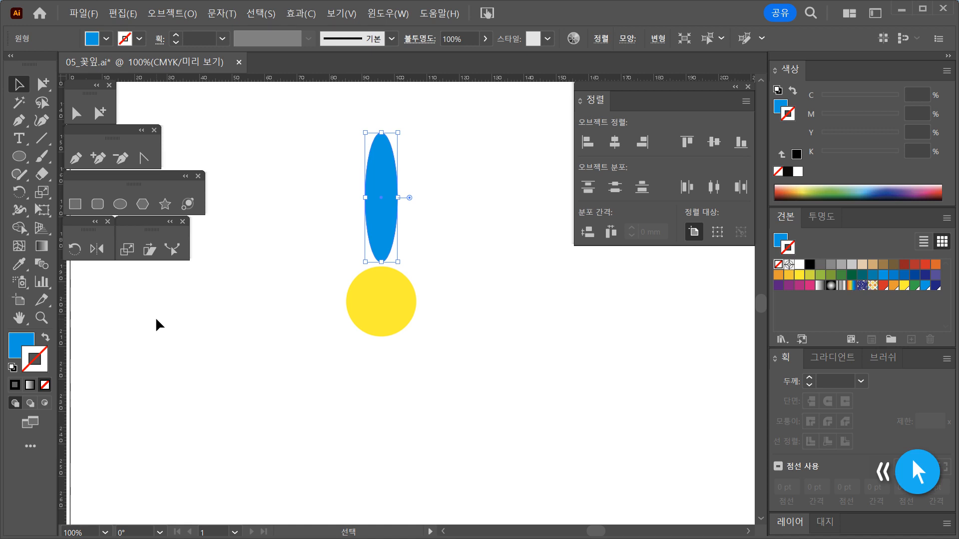
pyautogui.click(75, 249)
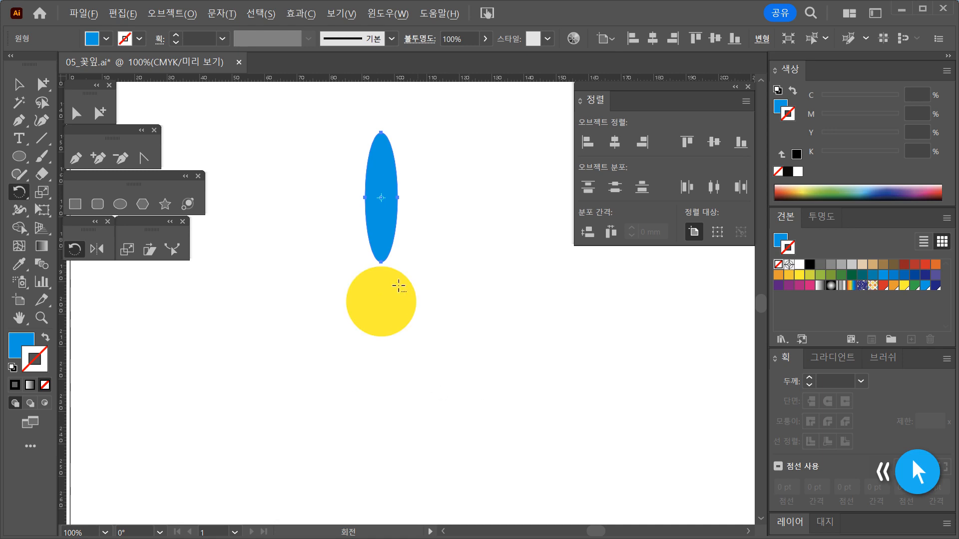
pyautogui.keyDown('alt'); pyautogui.click(380, 302); pyautogui.keyUp('alt')
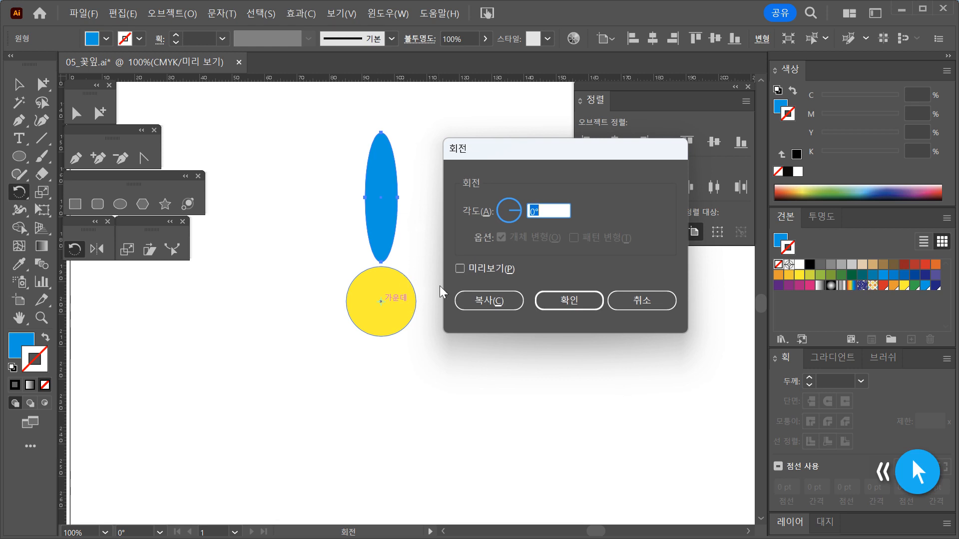
pyautogui.write('30')
pyautogui.click(461, 268)
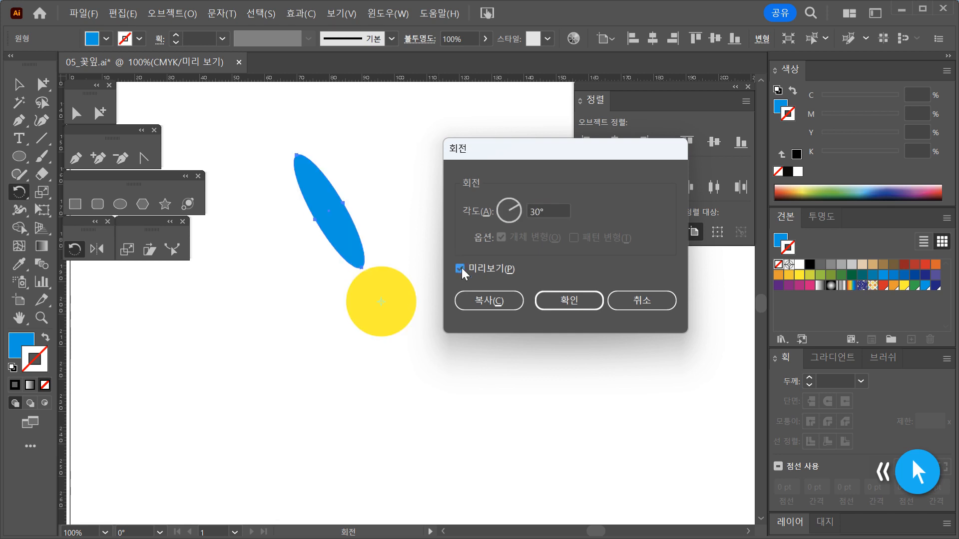
pyautogui.click(460, 268)
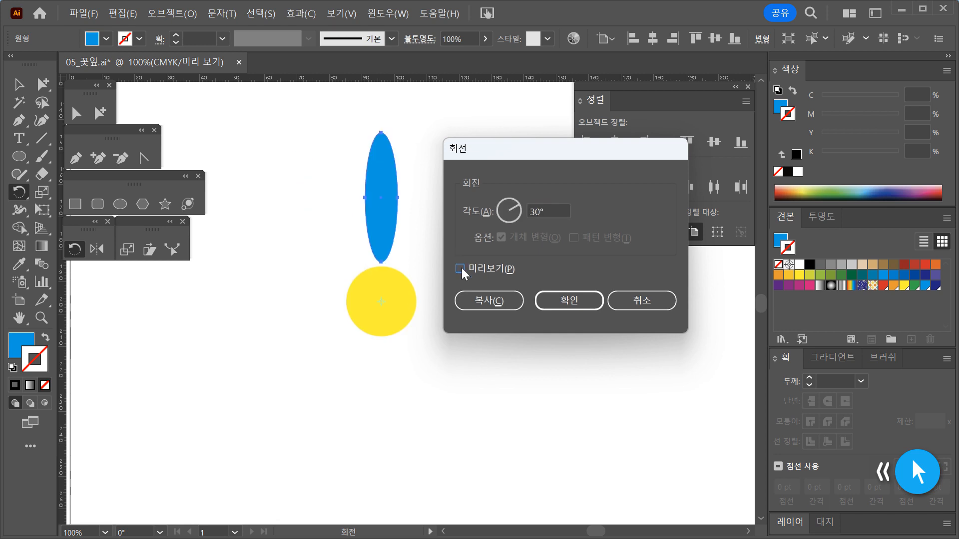
pyautogui.click(491, 303)
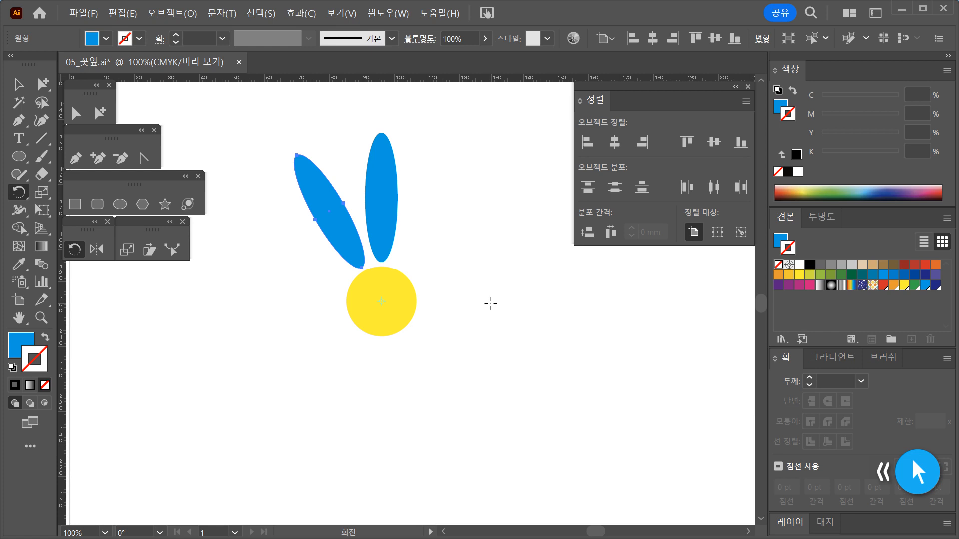
# Repeat the rotated copy around the yellow circle until the flower has twelve evenly spaced petals.
pyautogui.press('v')
pyautogui.hotkey('ctrl', 'd')
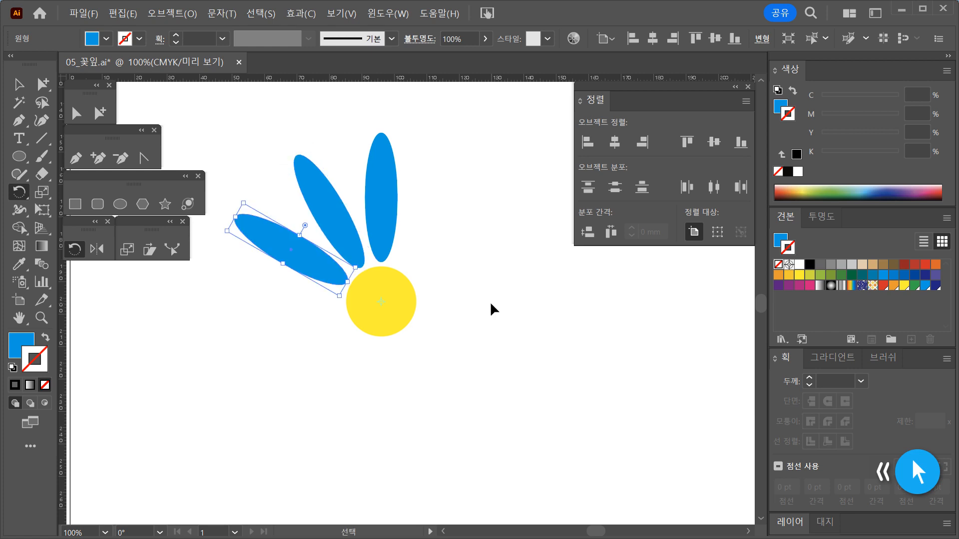
pyautogui.hotkey('ctrl', 'd')
pyautogui.hotkey('ctrl', 'd')
pyautogui.hotkey('ctrl', 'd')
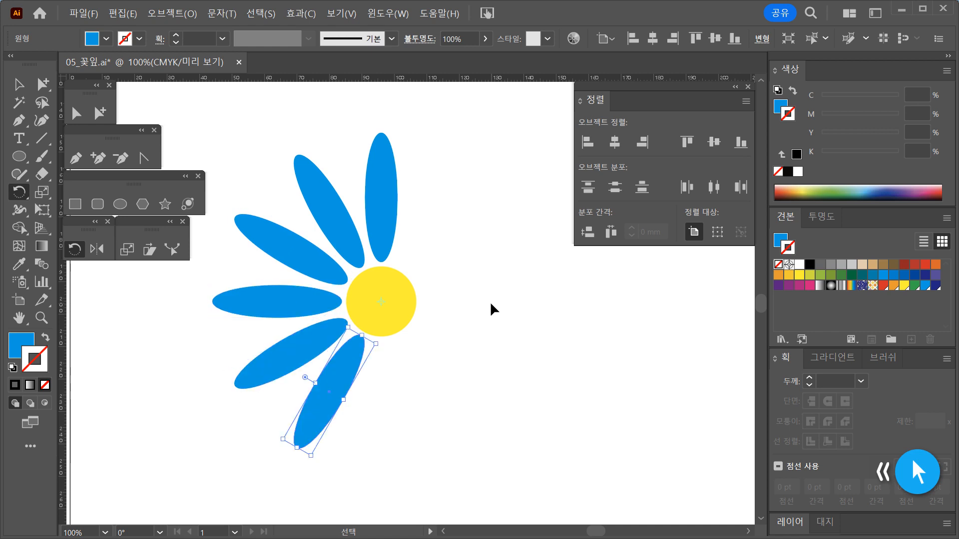
pyautogui.hotkey('ctrl', 'd')
pyautogui.hotkey('ctrl', 'd')
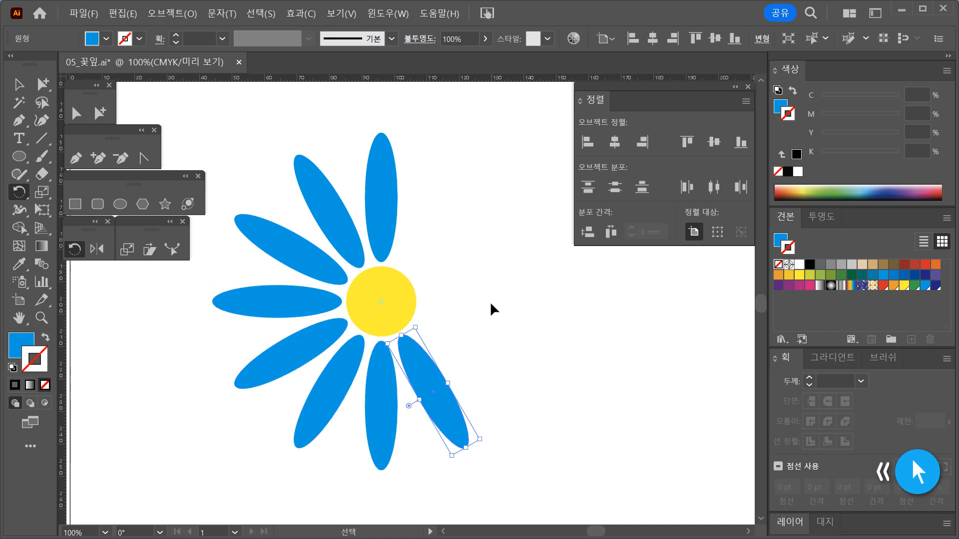
pyautogui.hotkey('ctrl', 'd')
pyautogui.hotkey('ctrl', 'd')
pyautogui.hotkey('ctrl', 'd')
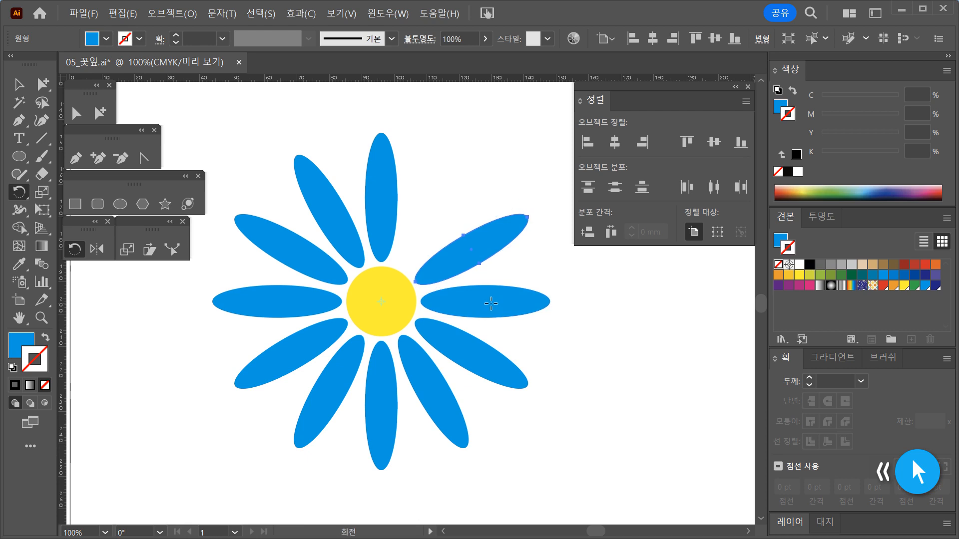
pyautogui.hotkey('ctrl', 'd')
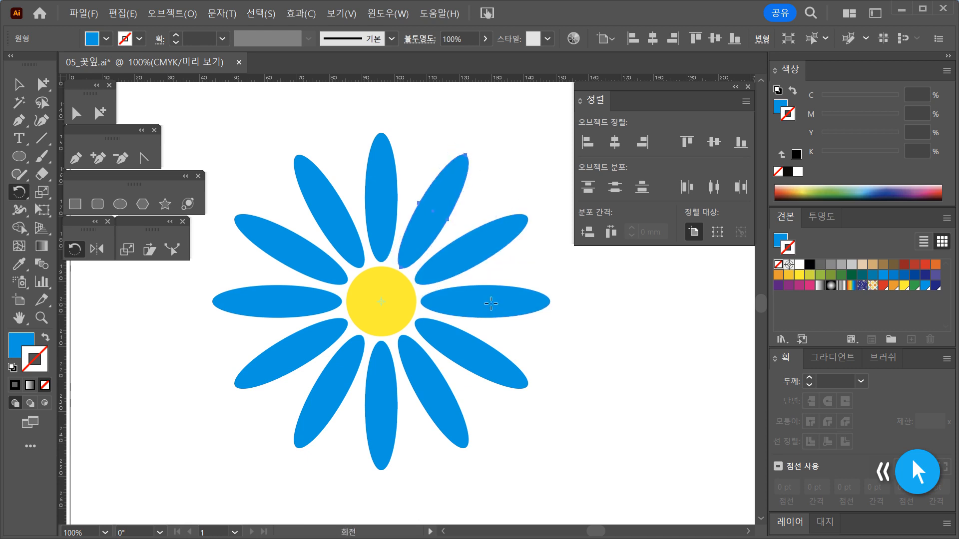
# Group all the petals with the yellow circle and move the grouped flower slightly right and down.
pyautogui.click(16, 87)
pyautogui.click(261, 125)
pyautogui.moveTo(214, 114); pyautogui.dragTo(531, 485)
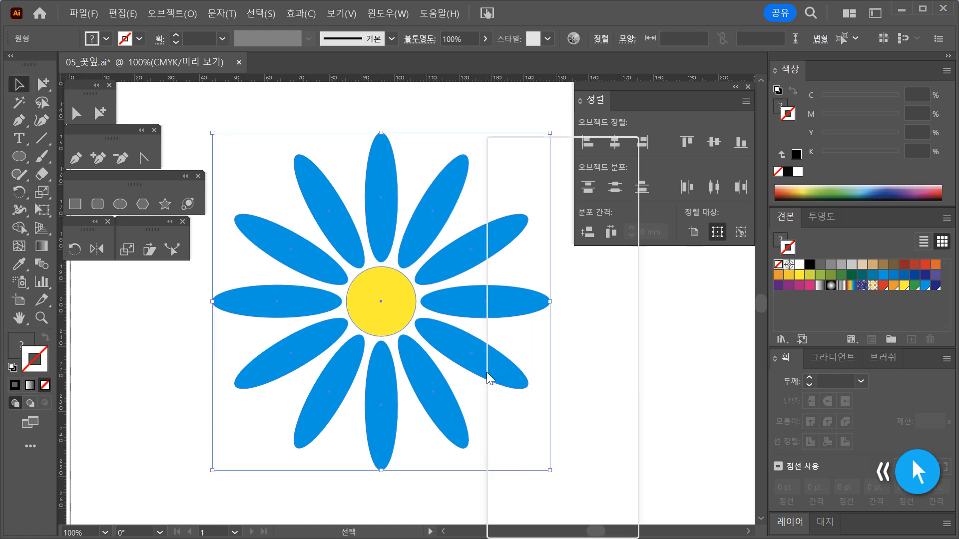
pyautogui.rightClick(487, 373)
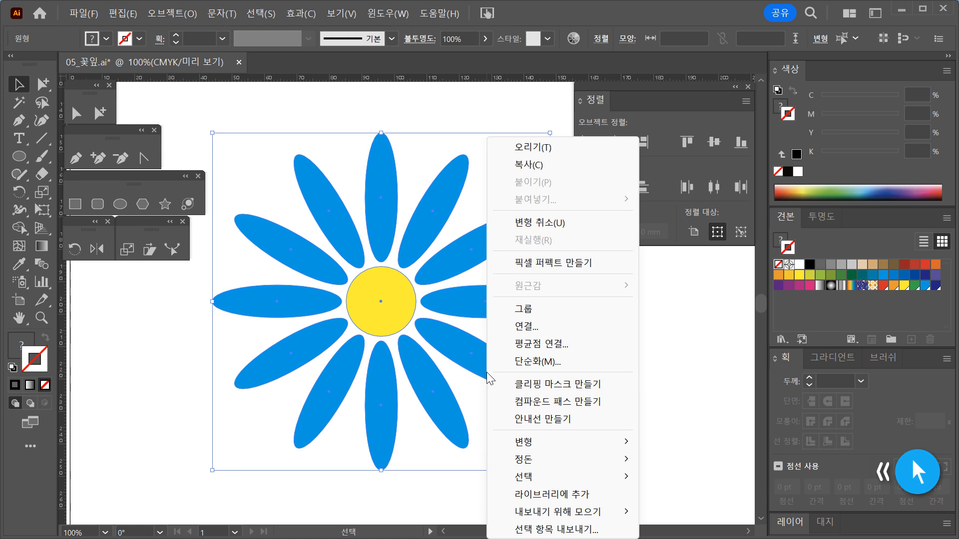
pyautogui.click(574, 306)
pyautogui.click(647, 335)
pyautogui.moveTo(513, 309); pyautogui.dragTo(538, 320)
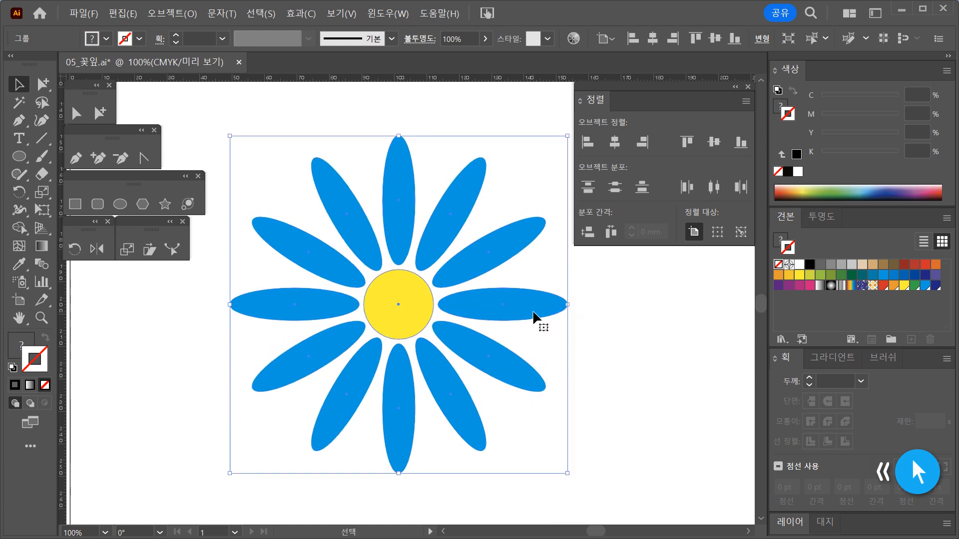
# Check the Smart Guides setting among the view options and deselect the flower.
pyautogui.click(334, 11)
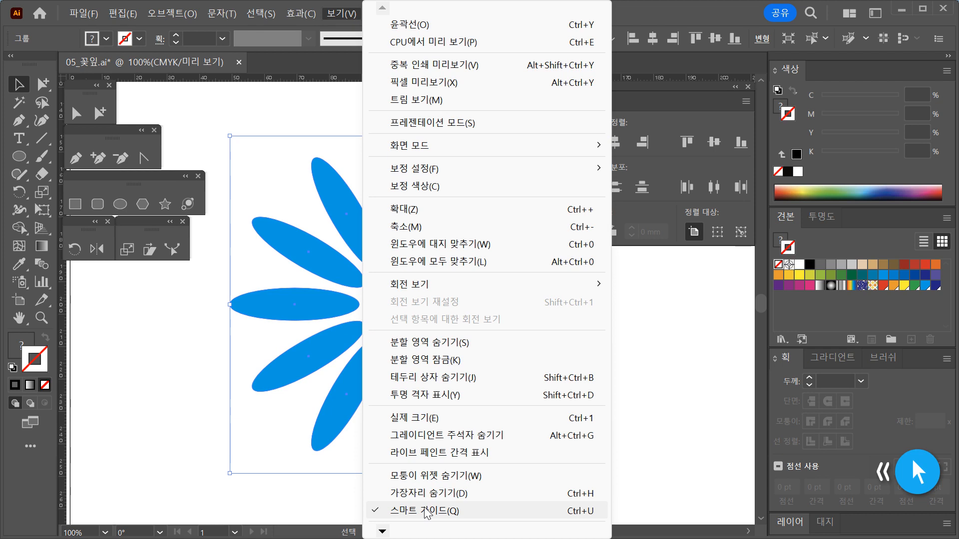
pyautogui.click(572, 514)
pyautogui.click(669, 424)
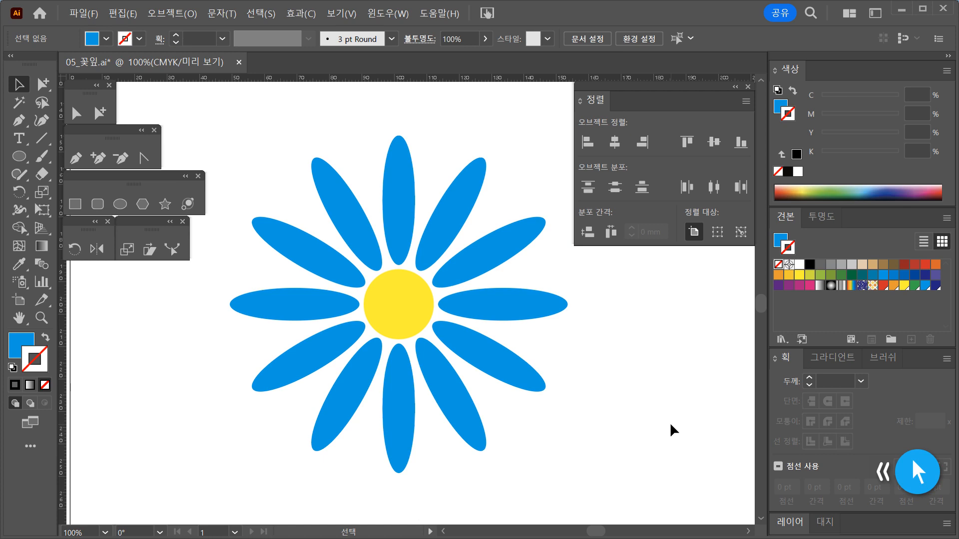
# Review the angle in the Rotate options with both flowers in view, and cancel without rotating anything.
pyautogui.hotkey('ctrl', '-')
pyautogui.hotkey('ctrl', '-')
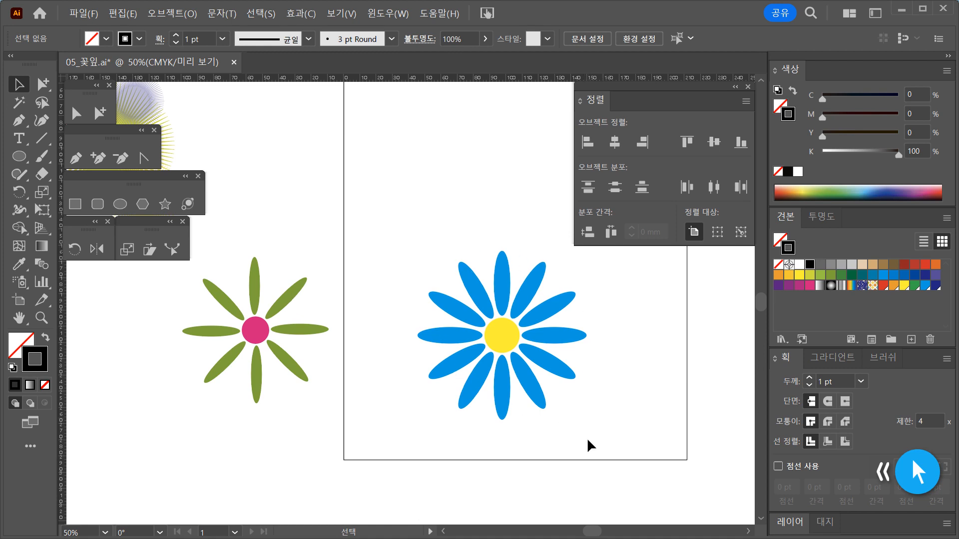
pyautogui.doubleClick(75, 249)
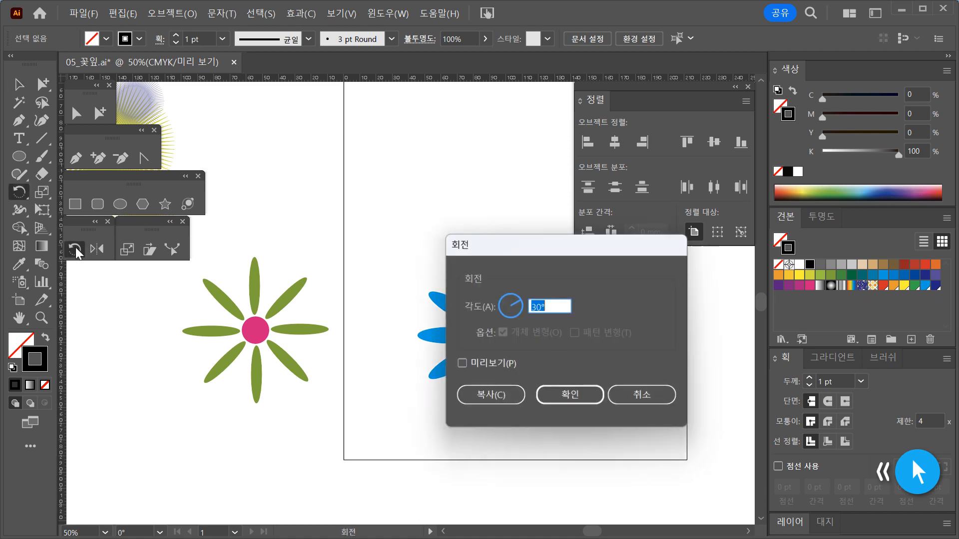
pyautogui.moveTo(535, 250); pyautogui.dragTo(365, 94)
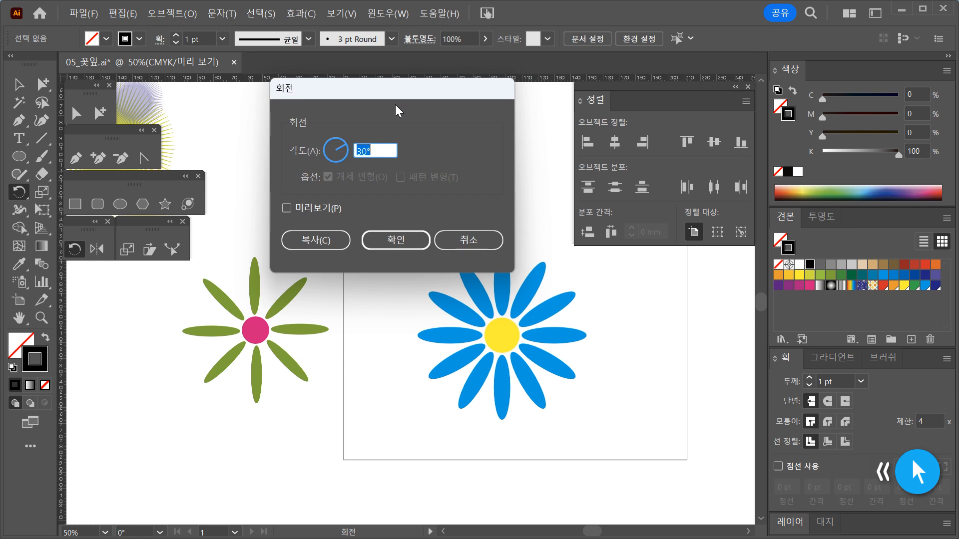
pyautogui.click(481, 238)
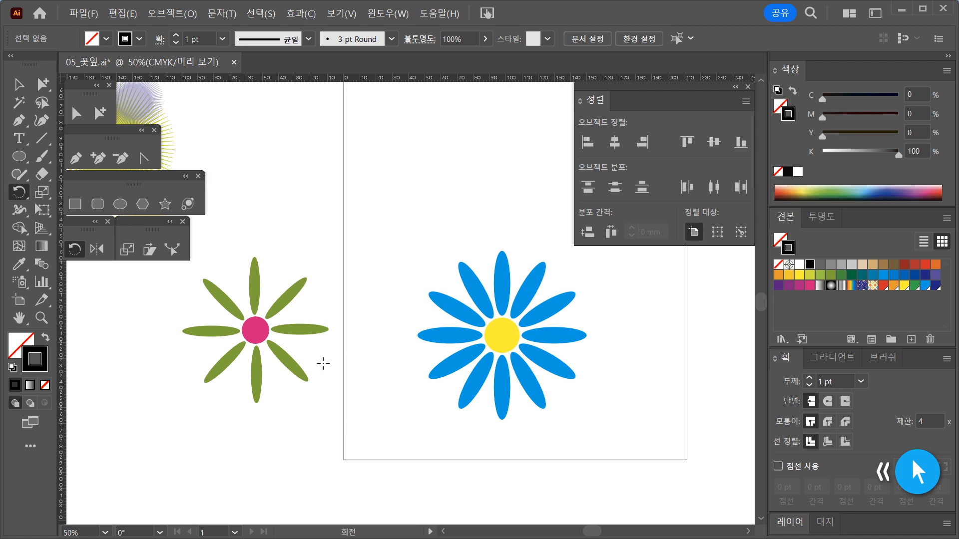
# Handwrite "45°" below the green flower and "30°" below the blue flower with the Paintbrush tool.
pyautogui.press('b')
pyautogui.moveTo(244, 420)
pyautogui.mouseDown()
pyautogui.moveTo(233, 429)
pyautogui.moveTo(255, 430)
pyautogui.moveTo(232, 445)
pyautogui.moveTo(266, 433)
pyautogui.moveTo(288, 445)
pyautogui.moveTo(269, 455)
pyautogui.mouseUp()
pyautogui.moveTo(277, 422); pyautogui.dragTo(295, 413)
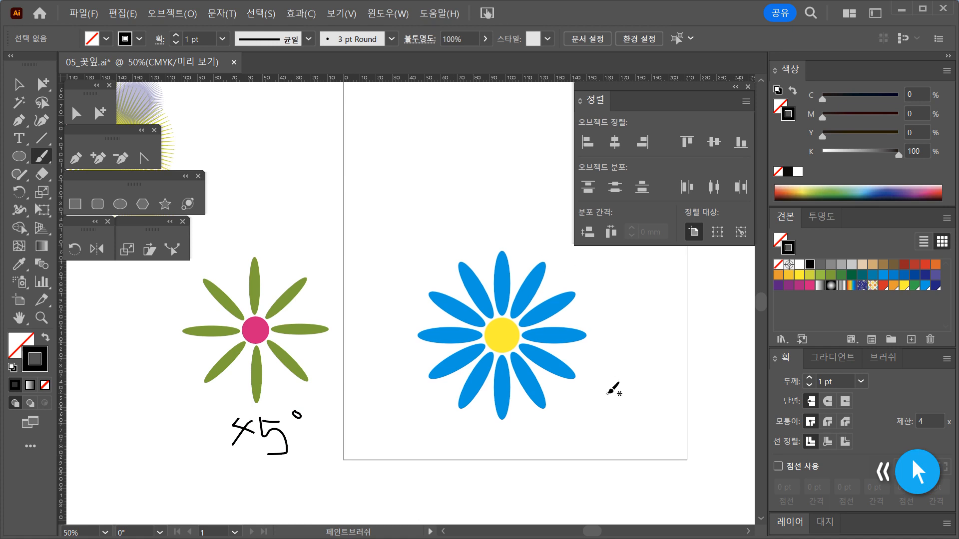
pyautogui.moveTo(522, 427)
pyautogui.mouseDown()
pyautogui.moveTo(533, 438)
pyautogui.moveTo(521, 460)
pyautogui.mouseUp()
pyautogui.moveTo(567, 425)
pyautogui.mouseDown()
pyautogui.moveTo(569, 473)
pyautogui.moveTo(575, 426)
pyautogui.moveTo(560, 423)
pyautogui.moveTo(590, 407)
pyautogui.mouseUp()
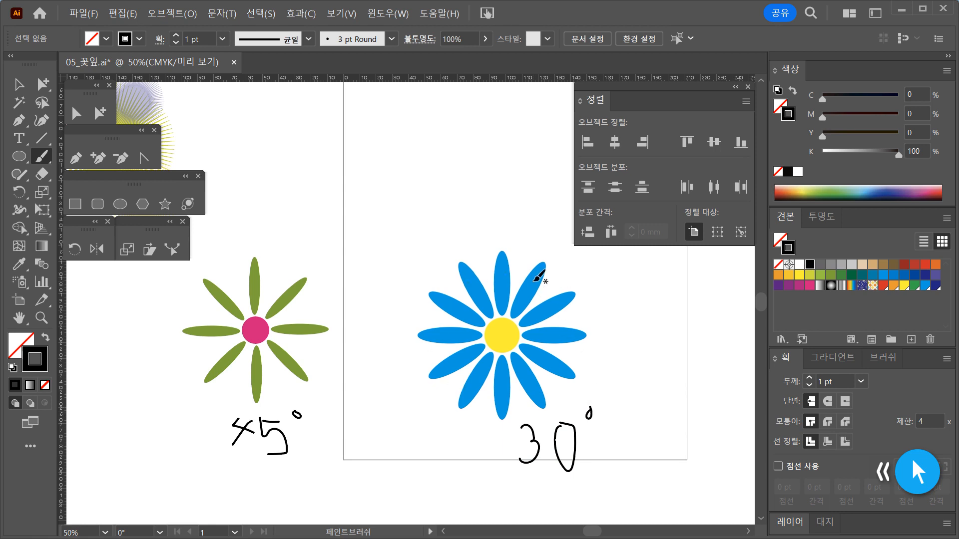
# Move the blue flower up on the artboard and delete the handwritten 30° note below it.
pyautogui.press('v')
pyautogui.moveTo(592, 401); pyautogui.dragTo(500, 459)
pyautogui.moveTo(319, 314); pyautogui.dragTo(457, 457)
pyautogui.moveTo(465, 434); pyautogui.dragTo(419, 217)
pyautogui.click(475, 419)
pyautogui.scroll(-1, 499, 496)
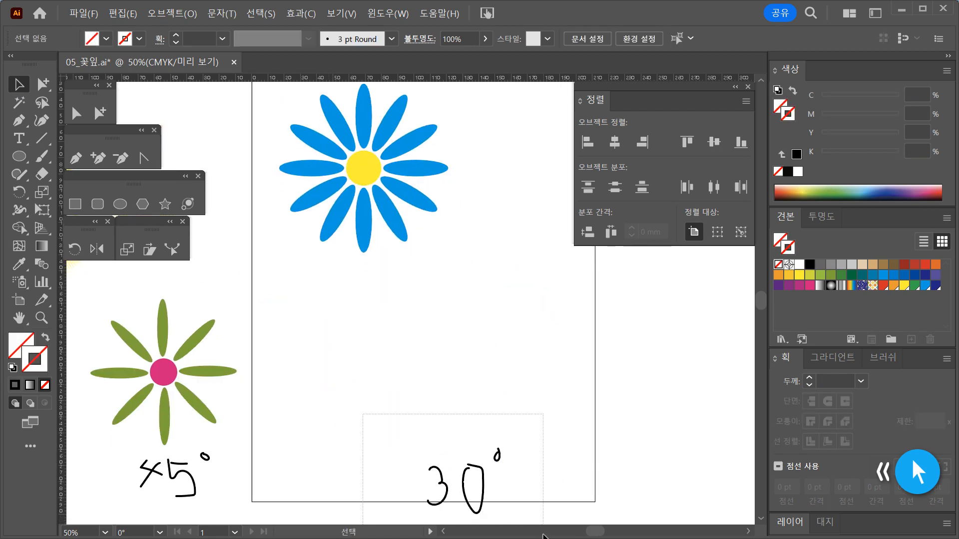
pyautogui.click(482, 487)
pyautogui.press('Delete')
# Scale the blue flower down, place it beside the green flower near the artboard's left edge, and deselect it.
pyautogui.hotkey('ctrl', '+')
pyautogui.keyDown('ctrl'); pyautogui.click(448, 334); pyautogui.keyUp('ctrl')
pyautogui.moveTo(447, 331); pyautogui.dragTo(479, 372)
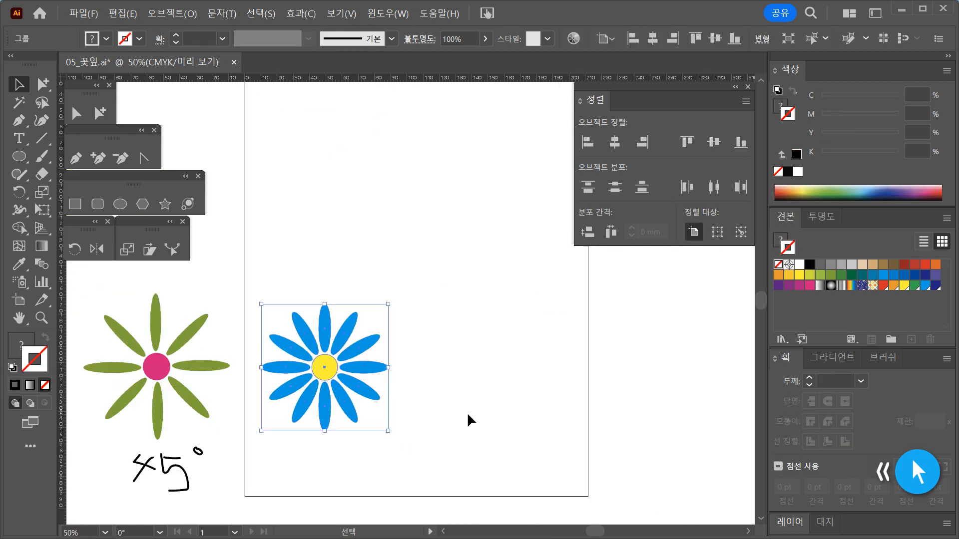
pyautogui.click(468, 415)
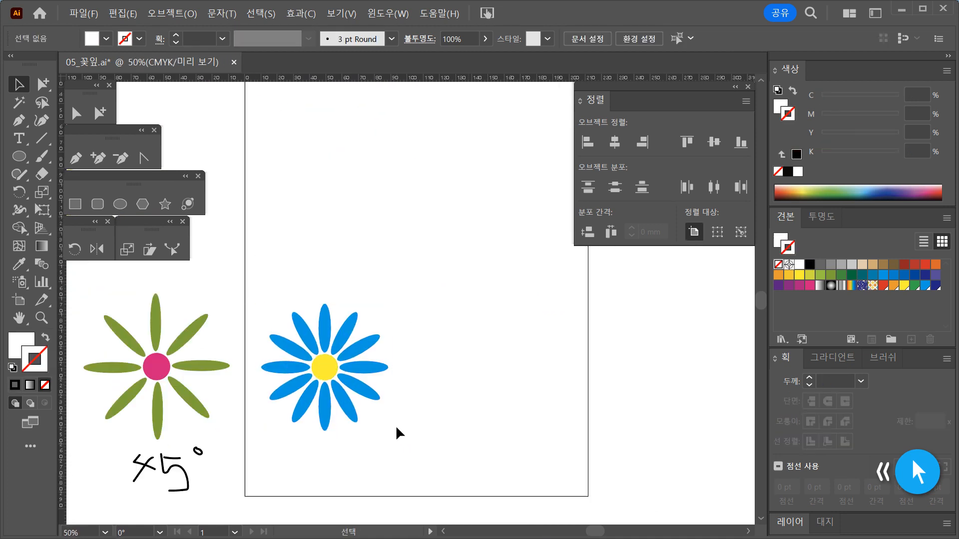
# Duplicate the blue flower to the right of the original and deselect the copy.
pyautogui.moveTo(407, 442); pyautogui.dragTo(257, 266)
pyautogui.moveTo(378, 403); pyautogui.dragTo(535, 392)
pyautogui.click(572, 412)
# Ungroup the copied blue flower into its separate petals and centre circle, and deselect them.
pyautogui.scroll(3, 432, 299)
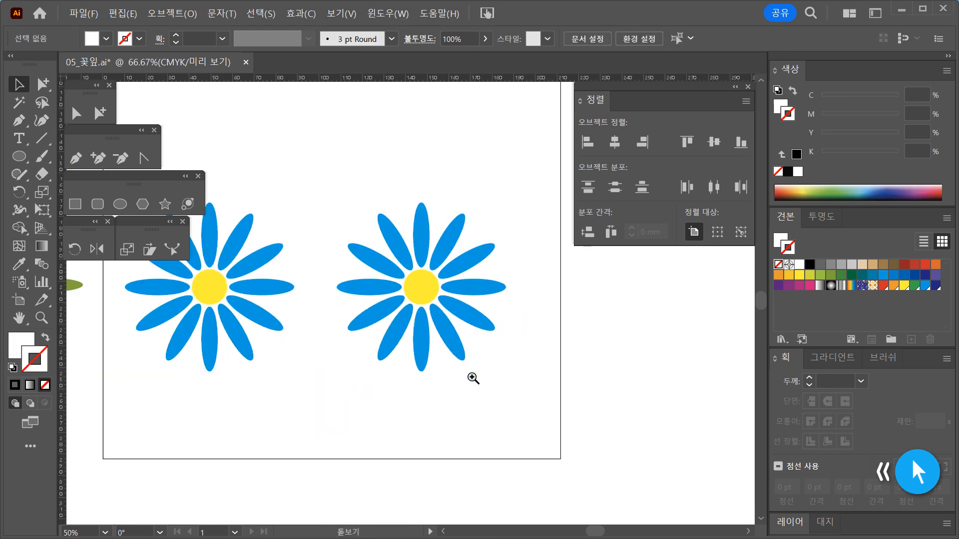
pyautogui.moveTo(434, 307); pyautogui.dragTo(470, 317)
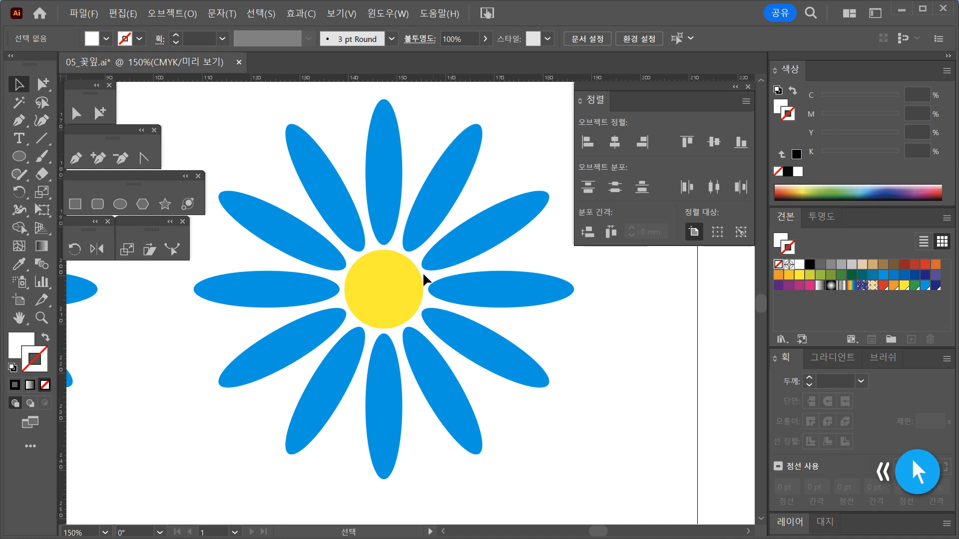
pyautogui.click(386, 299)
pyautogui.rightClick(388, 300)
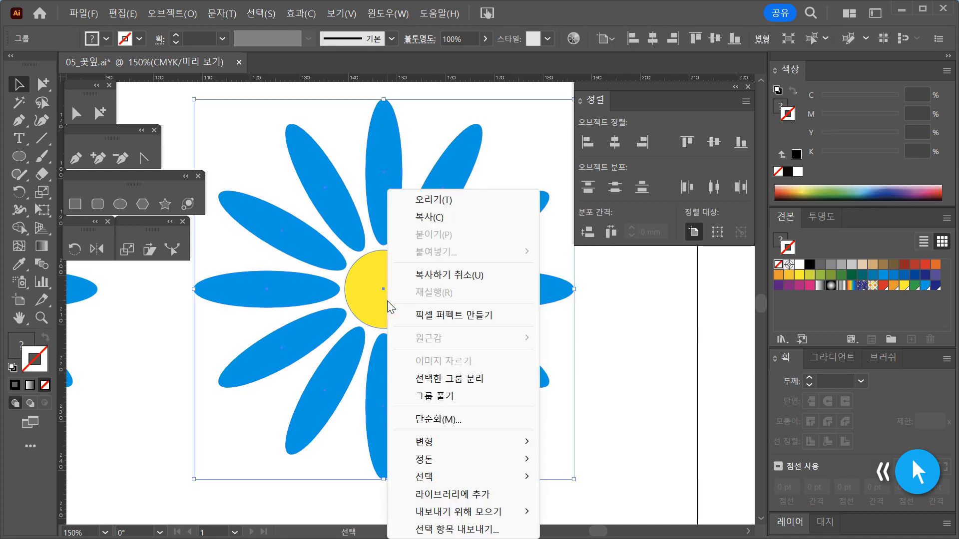
pyautogui.click(478, 398)
pyautogui.click(659, 427)
# Delete eleven of the ungrouped blue petals, keeping only the topmost petal and the yellow centre circle.
pyautogui.moveTo(611, 467); pyautogui.dragTo(484, 245)
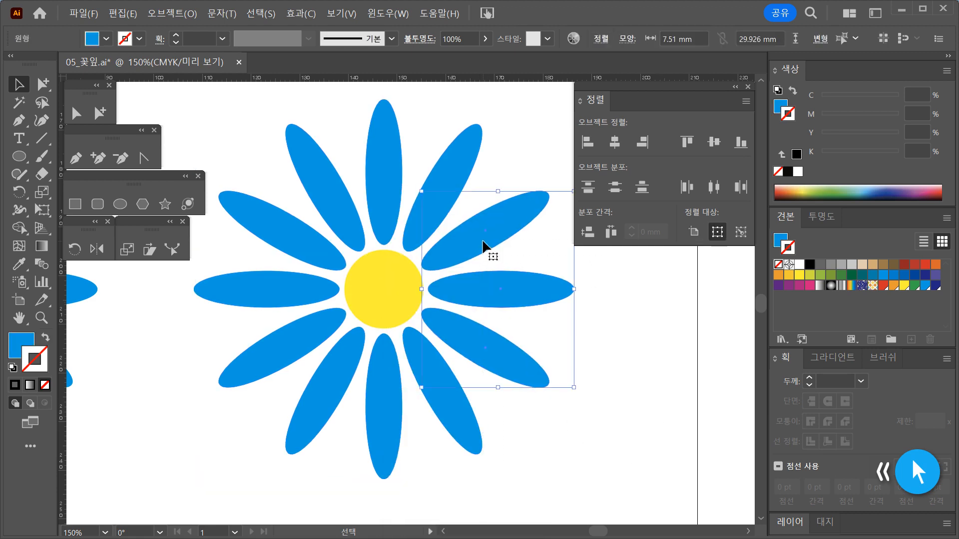
pyautogui.press('Delete')
pyautogui.click(452, 192)
pyautogui.press('Delete')
pyautogui.moveTo(555, 432); pyautogui.dragTo(292, 385)
pyautogui.press('Delete')
pyautogui.moveTo(223, 150); pyautogui.dragTo(282, 381)
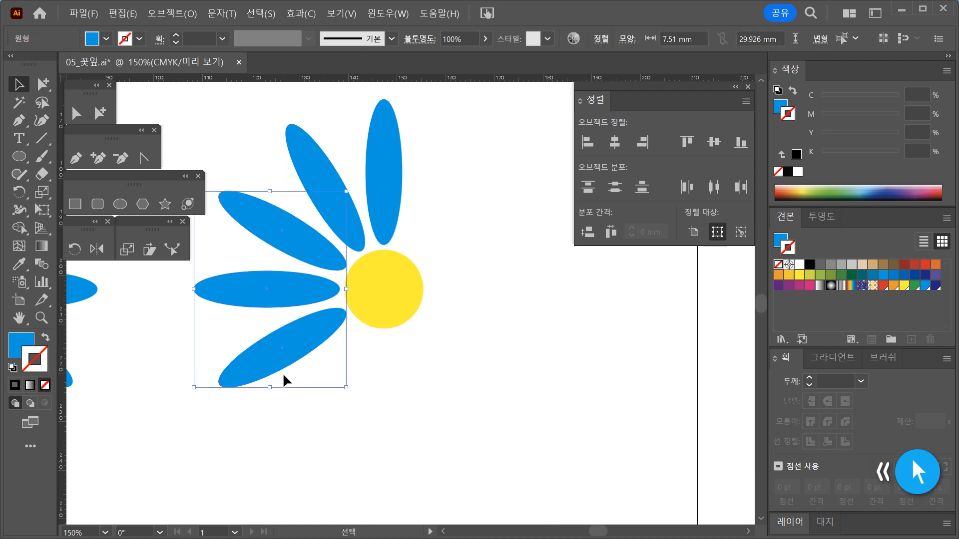
pyautogui.press('Delete')
pyautogui.click(335, 216)
pyautogui.press('Delete')
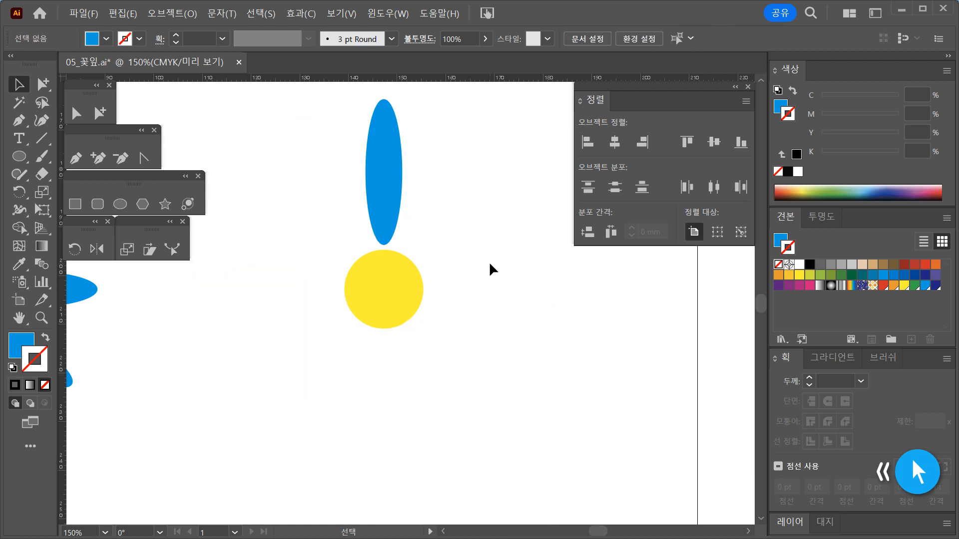
# Fill the centre circle with magenta (C 25, M 100, Y 0, K 0) and the remaining petal with Global Green.
pyautogui.click(399, 301)
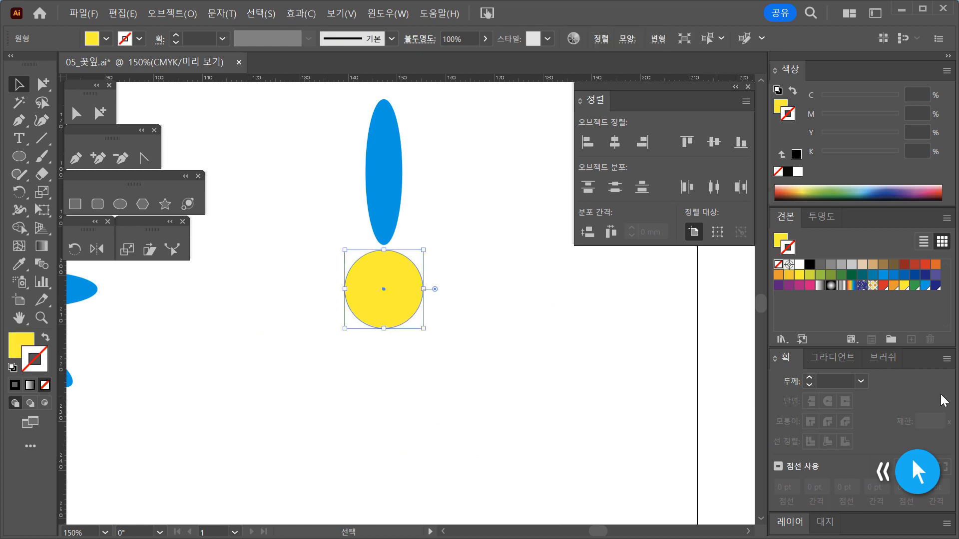
pyautogui.click(779, 236)
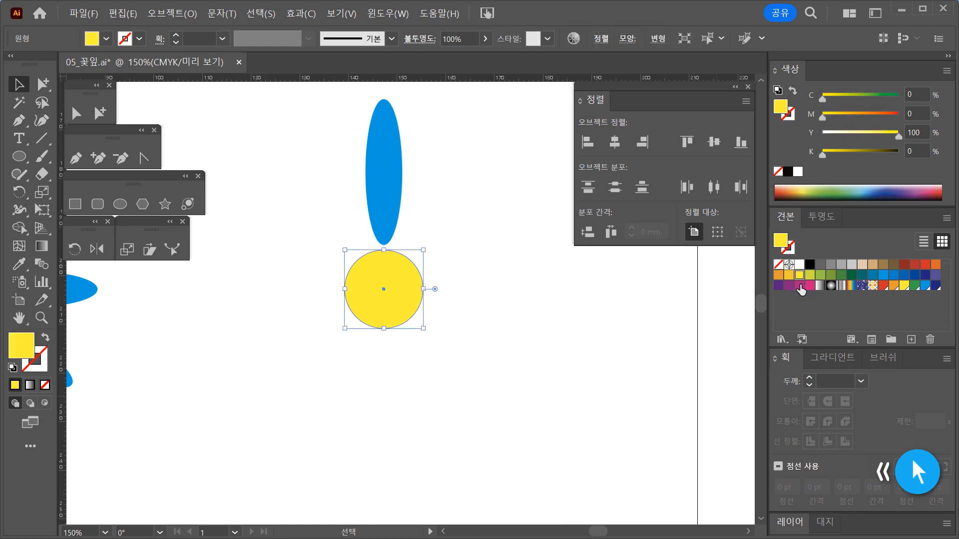
pyautogui.click(801, 285)
pyautogui.click(457, 227)
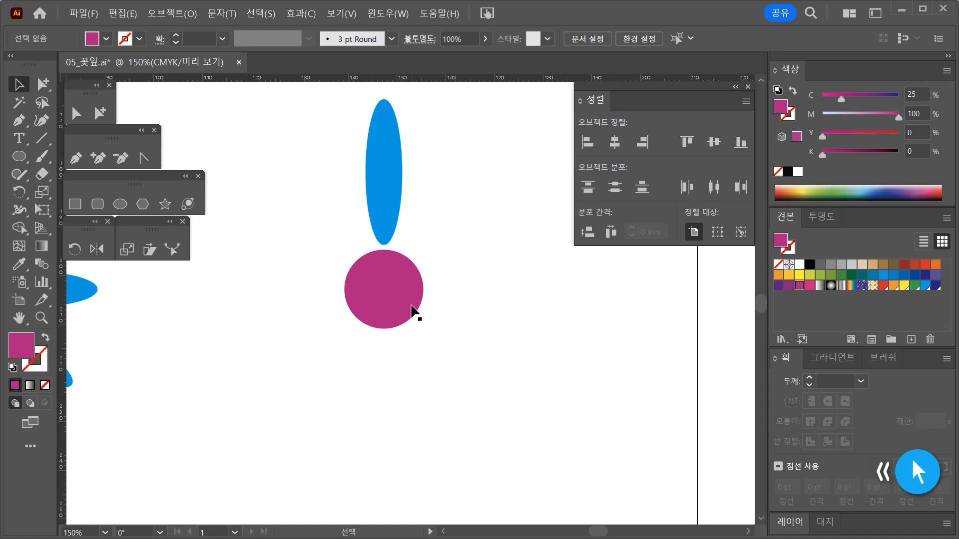
pyautogui.click(396, 204)
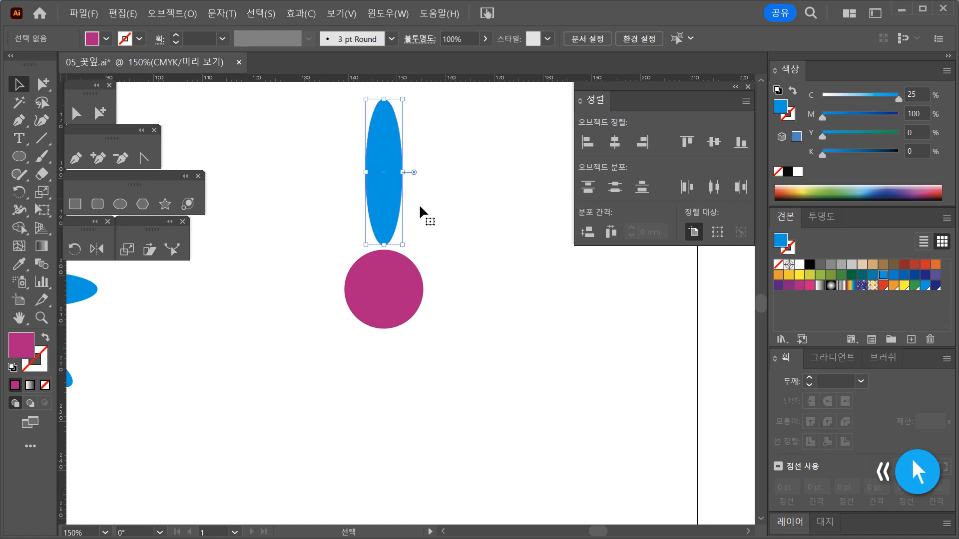
pyautogui.click(914, 286)
pyautogui.click(496, 314)
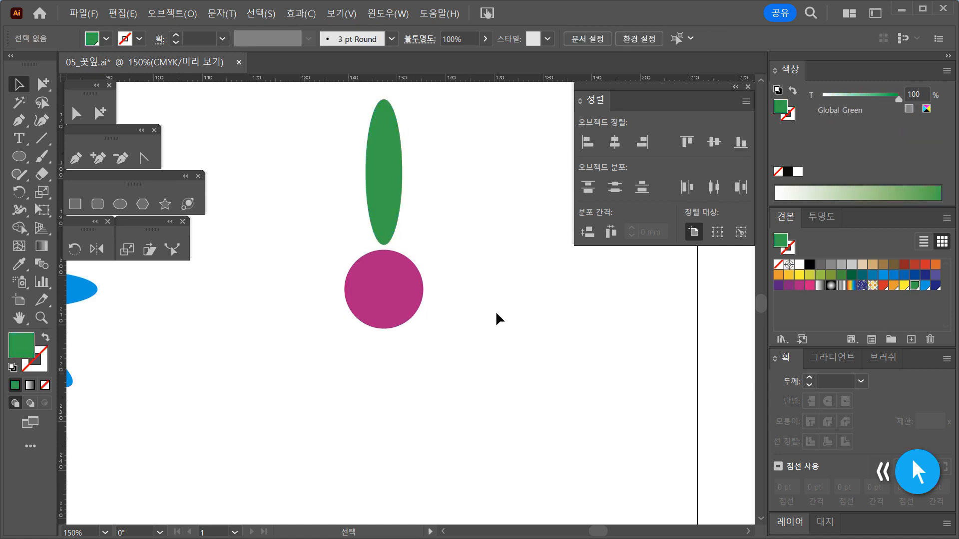
# Recolour the centre circle pink and the petal light green (C 50, M 0, Y 100, K 0), and deselect.
pyautogui.click(399, 215)
pyautogui.click(821, 274)
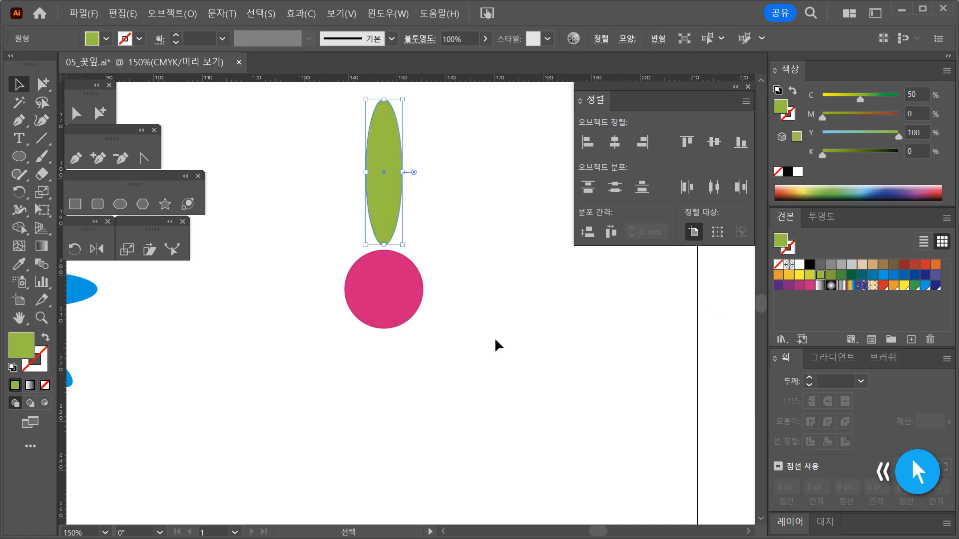
pyautogui.click(495, 341)
# Shorten the green petal by moving only its top anchor point straight down with the Direct Selection tool.
pyautogui.scroll(3, 498, 344)
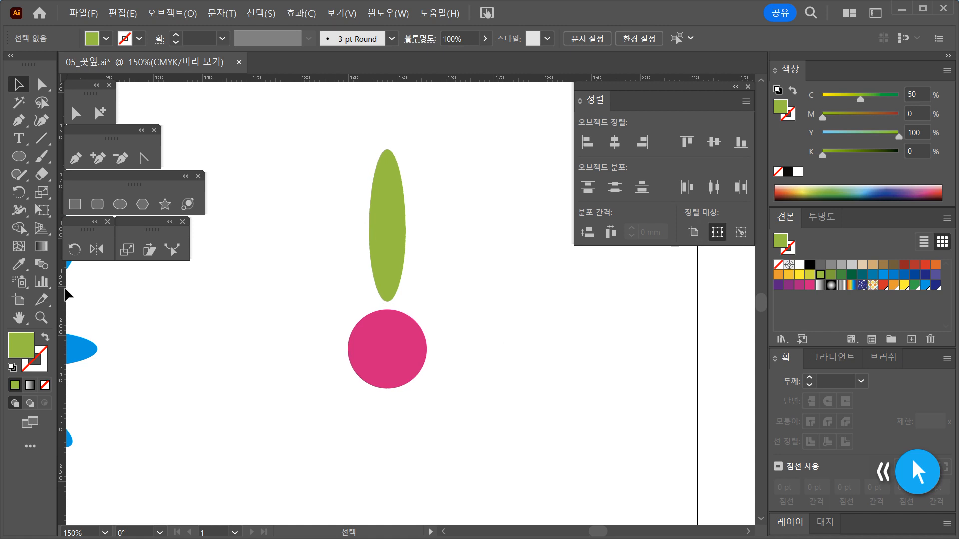
pyautogui.click(76, 113)
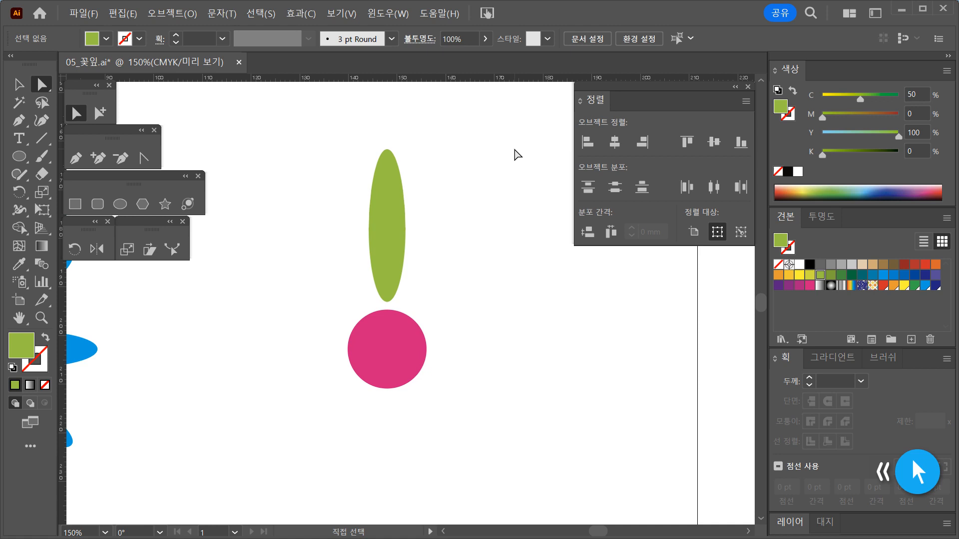
pyautogui.click(401, 184)
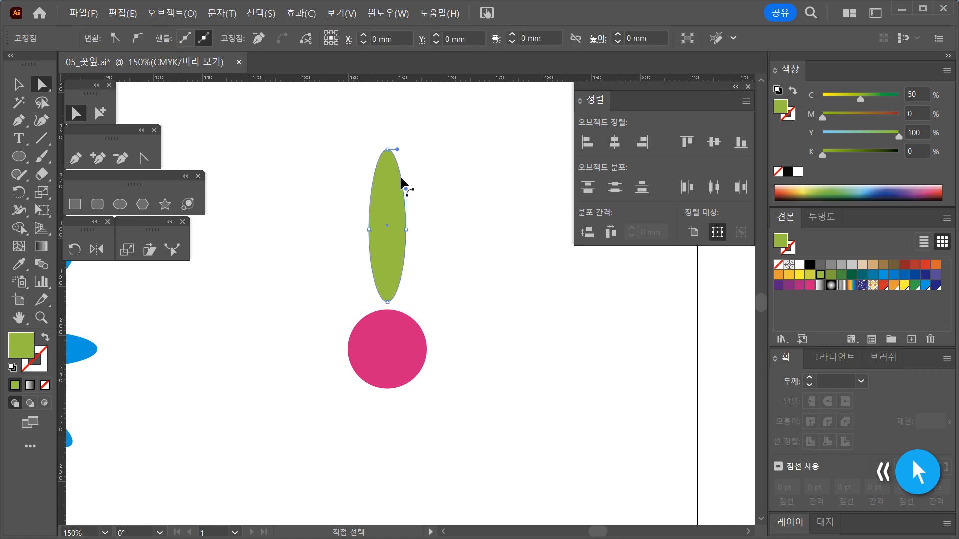
pyautogui.click(424, 182)
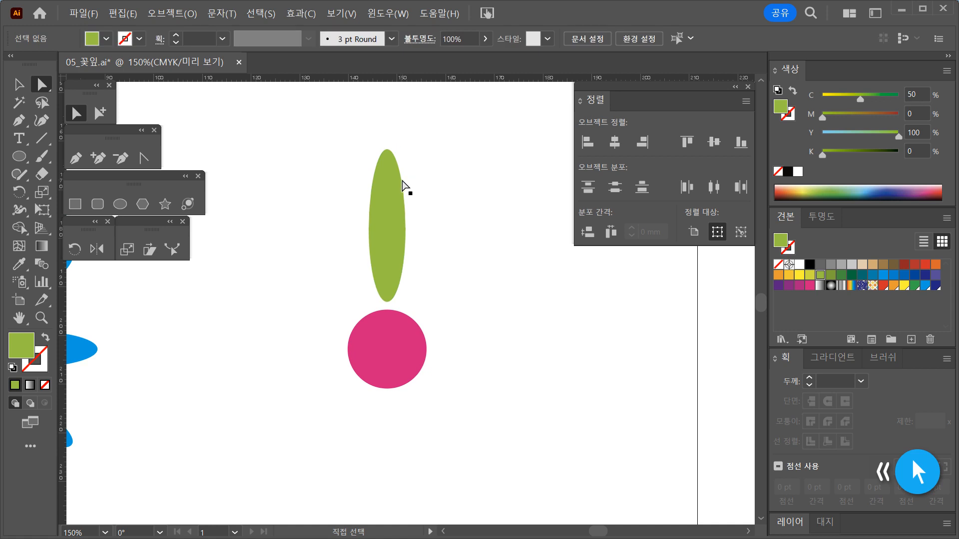
pyautogui.click(400, 185)
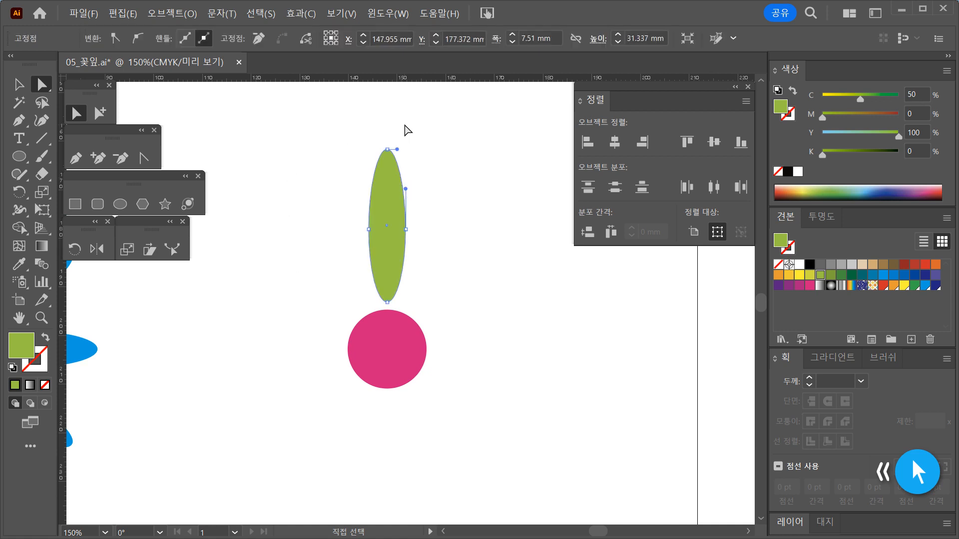
pyautogui.click(388, 150)
pyautogui.press('Down')
pyautogui.press('Down')
pyautogui.press('Down')
pyautogui.press('Down')
pyautogui.press('Down')
pyautogui.press('Down')
pyautogui.press('Down')
pyautogui.press('Down')
pyautogui.press('Down')
pyautogui.press('Down')
pyautogui.press('Down')
pyautogui.press('Down')
pyautogui.press('Down')
pyautogui.press('Down')
pyautogui.press('Down')
pyautogui.press('Down')
pyautogui.press('Down')
pyautogui.press('Down')
pyautogui.press('Down')
pyautogui.press('Down')
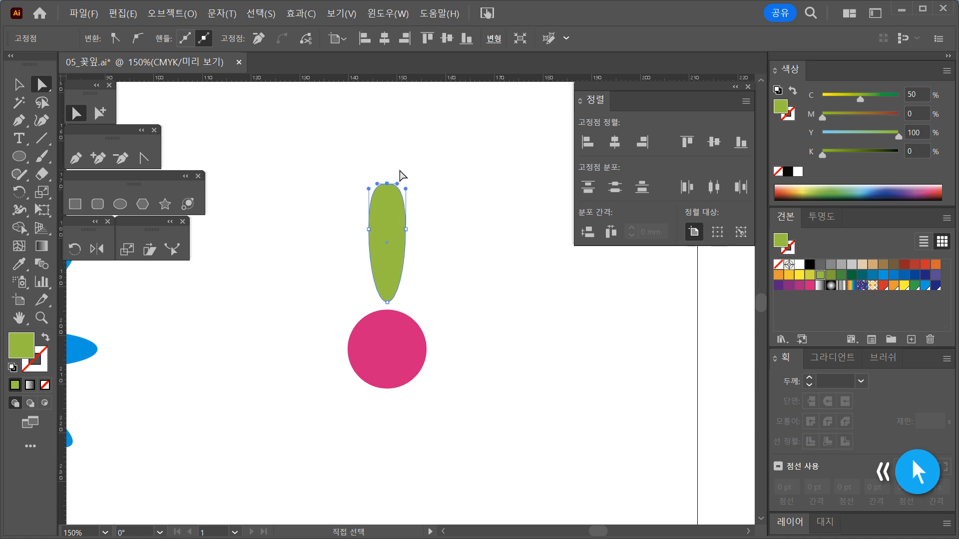
# Turn the petal's top anchor into a corner point by pulling its left direction handle upward independently.
pyautogui.moveTo(378, 184)
pyautogui.mouseDown()
pyautogui.moveTo(378, 162)
pyautogui.moveTo(379, 197)
pyautogui.moveTo(372, 151)
pyautogui.moveTo(379, 185)
pyautogui.mouseUp()
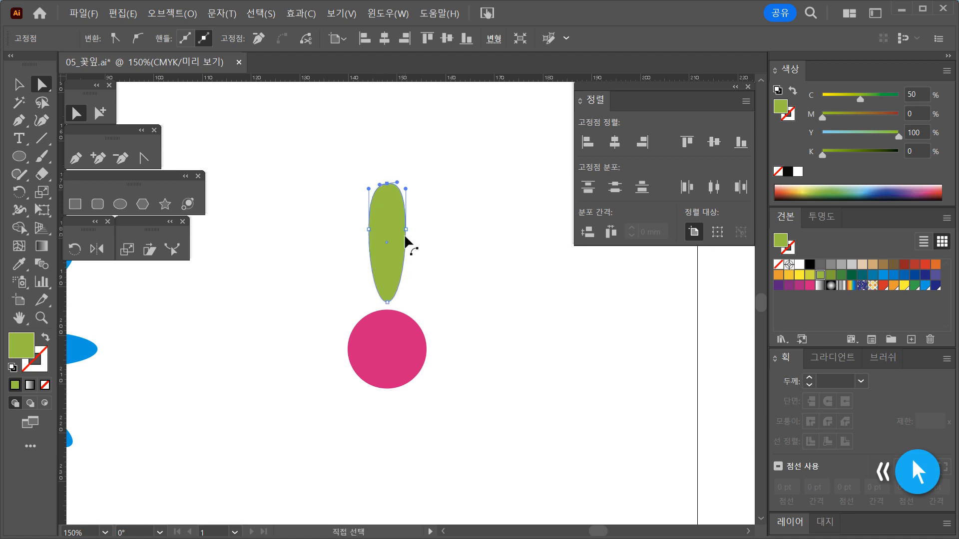
pyautogui.hotkey('ctrl', 'space')
pyautogui.click(382, 205)
pyautogui.click(428, 308)
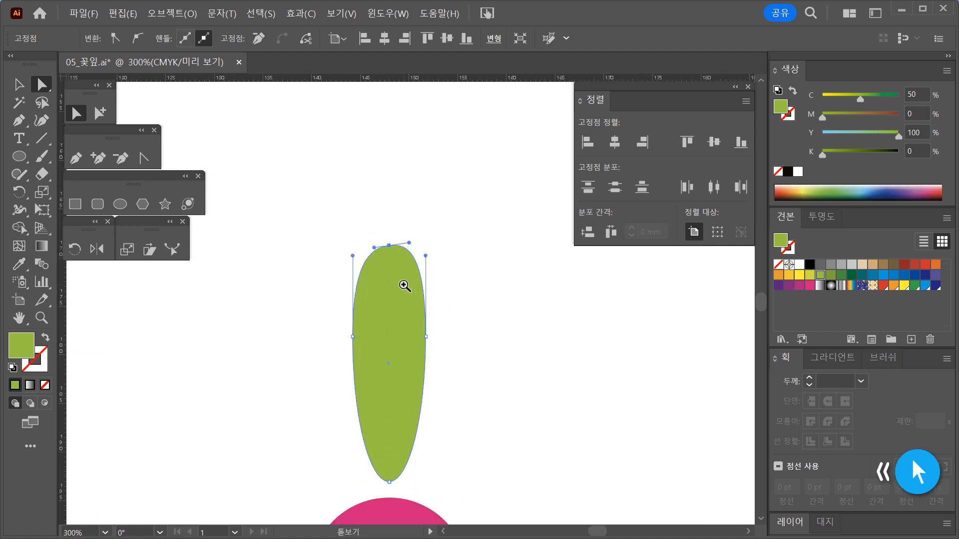
pyautogui.click(405, 287)
pyautogui.press('alt')
pyautogui.moveTo(364, 255); pyautogui.dragTo(356, 205)
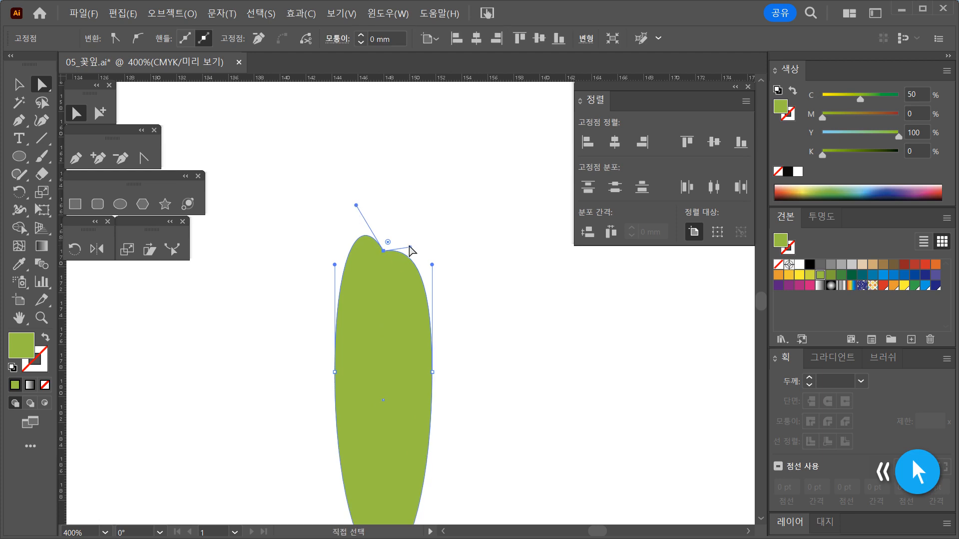
# Raise the top anchor's right direction handle to mirror the left one, forming a symmetric notched tip, and deselect the petal.
pyautogui.click(417, 223)
pyautogui.click(383, 251)
pyautogui.moveTo(410, 247); pyautogui.dragTo(414, 205)
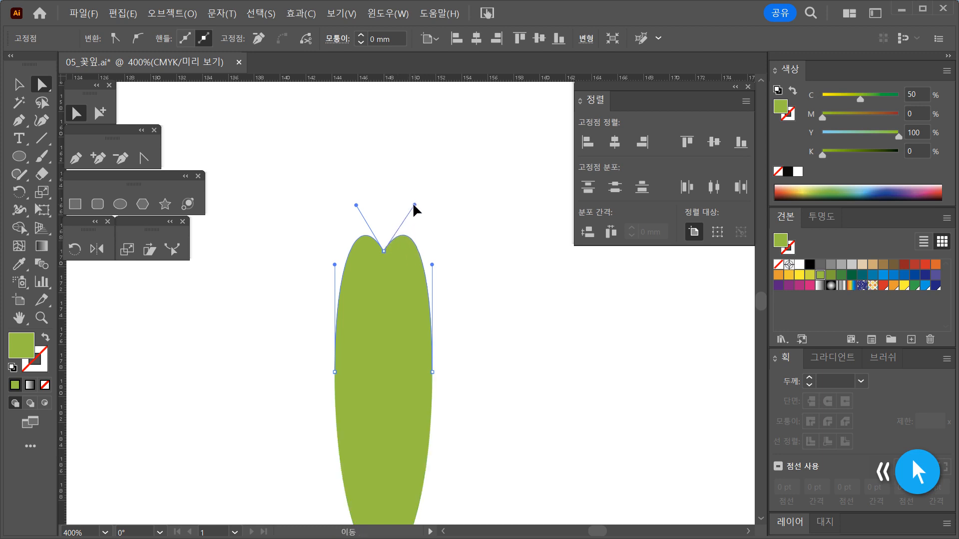
pyautogui.click(491, 256)
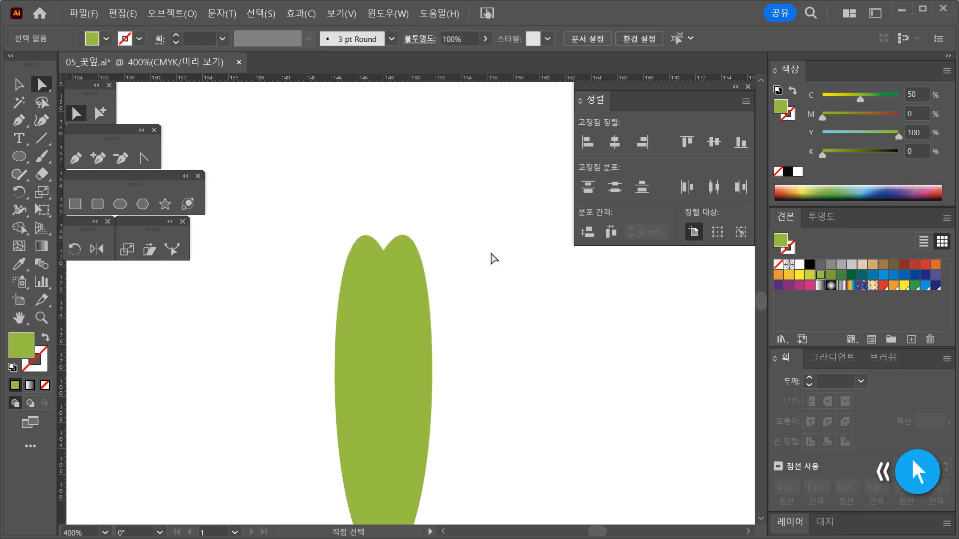
# Shift the notched petal slightly sideways, and align it and the pink circle by their horizontal centres.
pyautogui.keyDown('ctrl'); pyautogui.keyDown('alt'); pyautogui.click(411, 374); pyautogui.keyUp('alt'); pyautogui.keyUp('ctrl')
pyautogui.keyDown('ctrl'); pyautogui.keyDown('alt'); pyautogui.click(406, 362); pyautogui.keyUp('alt'); pyautogui.keyUp('ctrl')
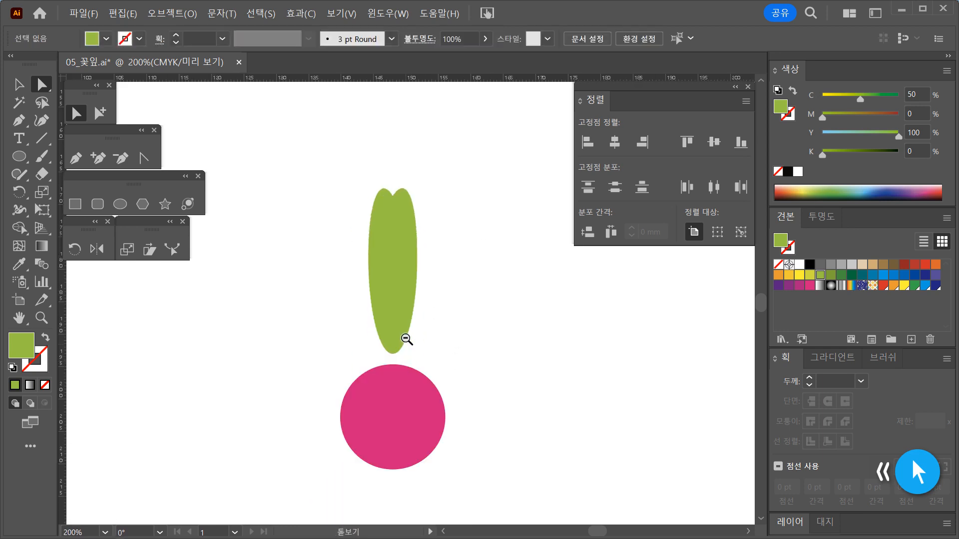
pyautogui.keyDown('ctrl'); pyautogui.keyDown('alt'); pyautogui.click(406, 348); pyautogui.keyUp('alt'); pyautogui.keyUp('ctrl')
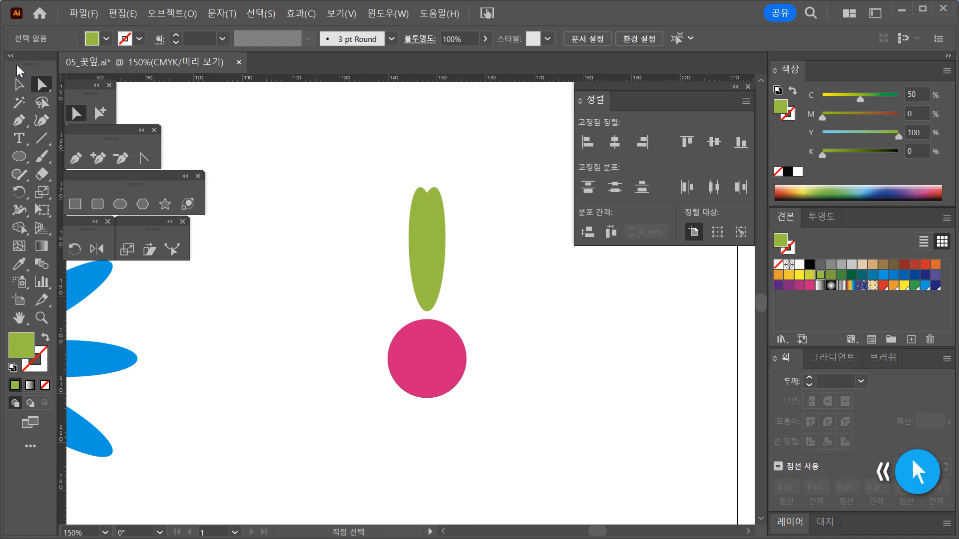
pyautogui.click(19, 84)
pyautogui.moveTo(428, 273); pyautogui.dragTo(445, 273)
pyautogui.click(518, 306)
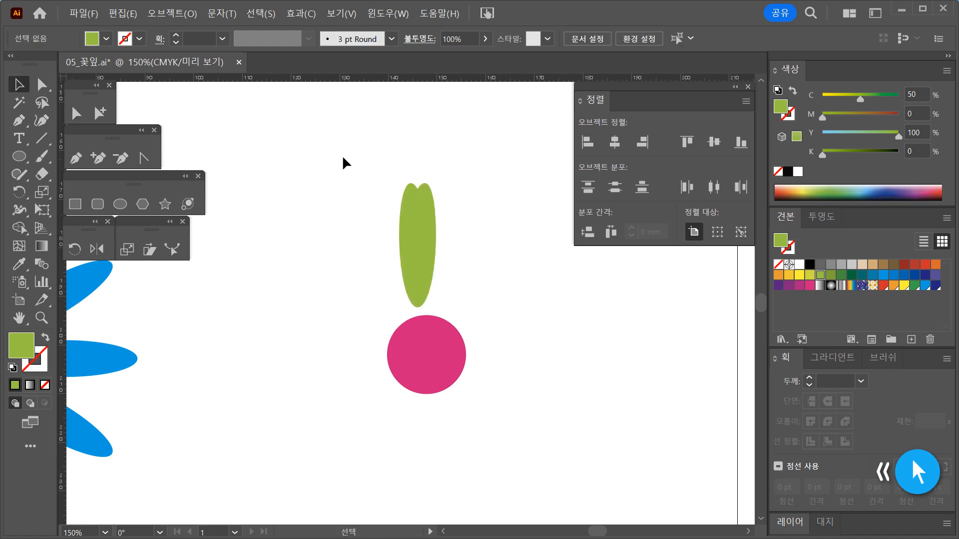
pyautogui.moveTo(343, 158); pyautogui.dragTo(516, 443)
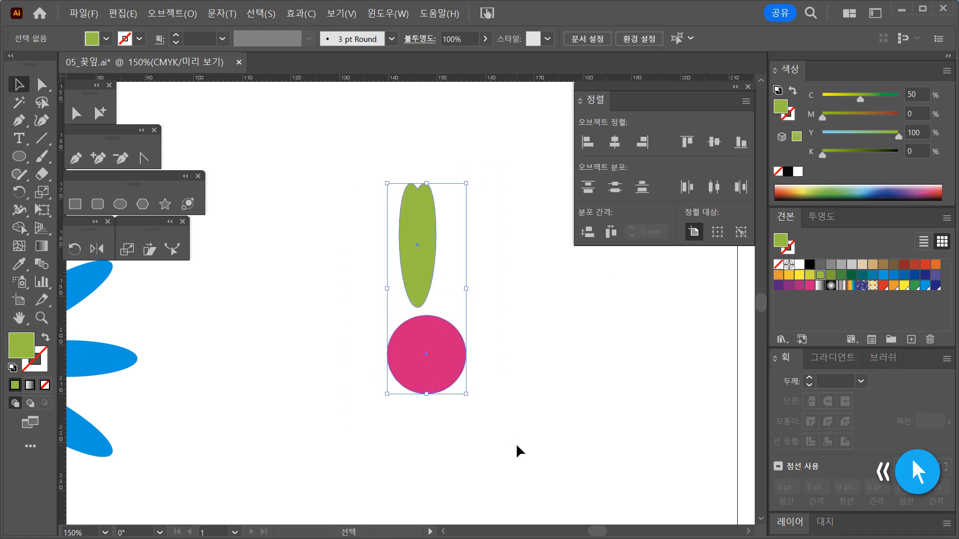
pyautogui.click(614, 144)
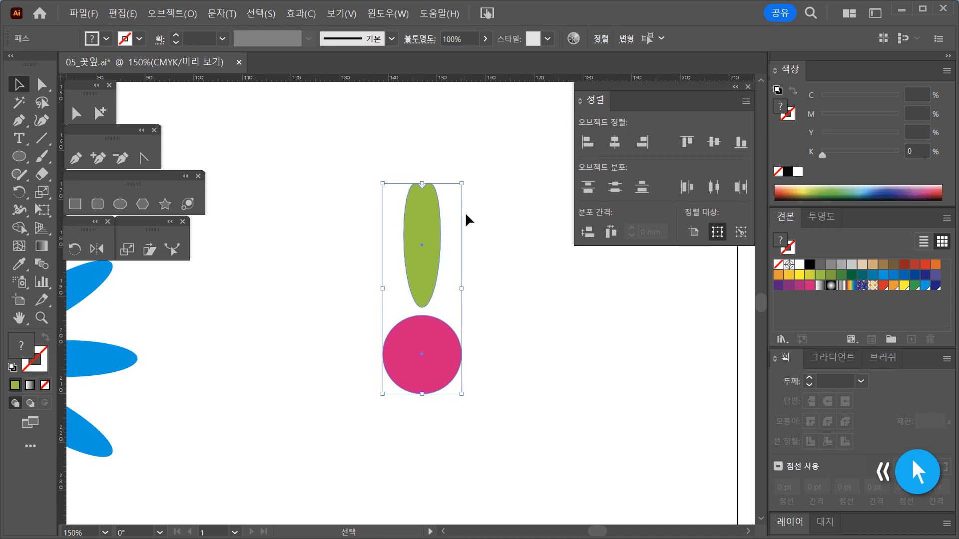
pyautogui.click(559, 363)
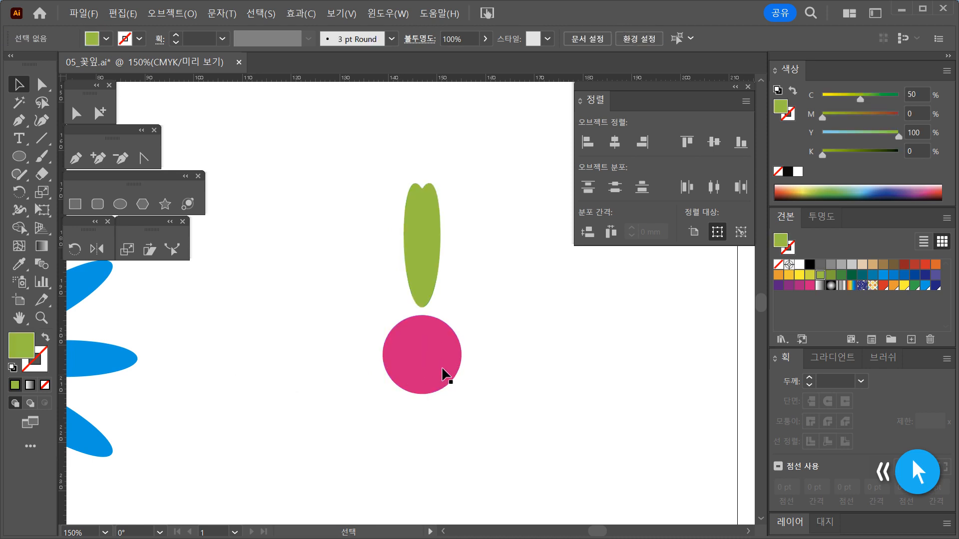
# Make a copy of the notched petal rotated 30° around the pink circle's centre.
pyautogui.press('a')
pyautogui.press('v')
pyautogui.moveTo(348, 167); pyautogui.dragTo(484, 260)
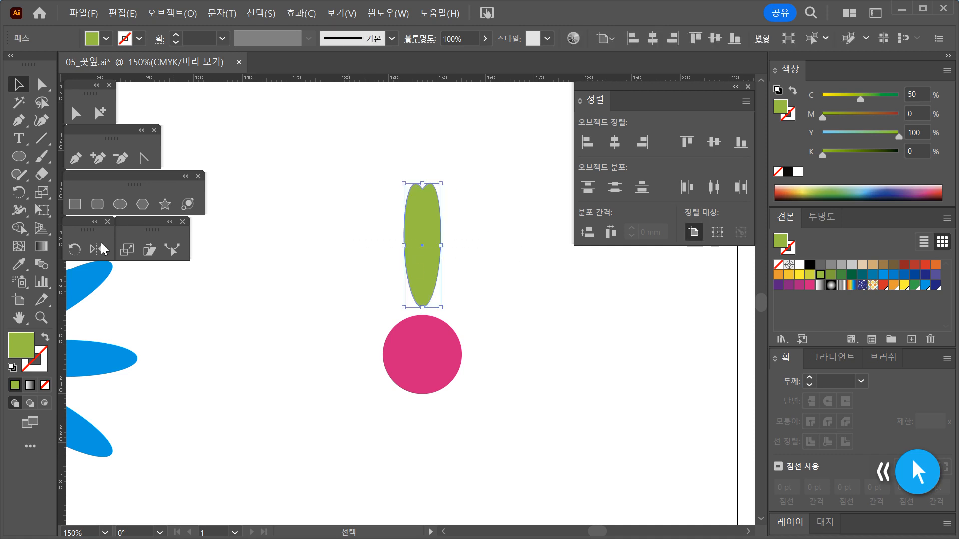
pyautogui.click(75, 249)
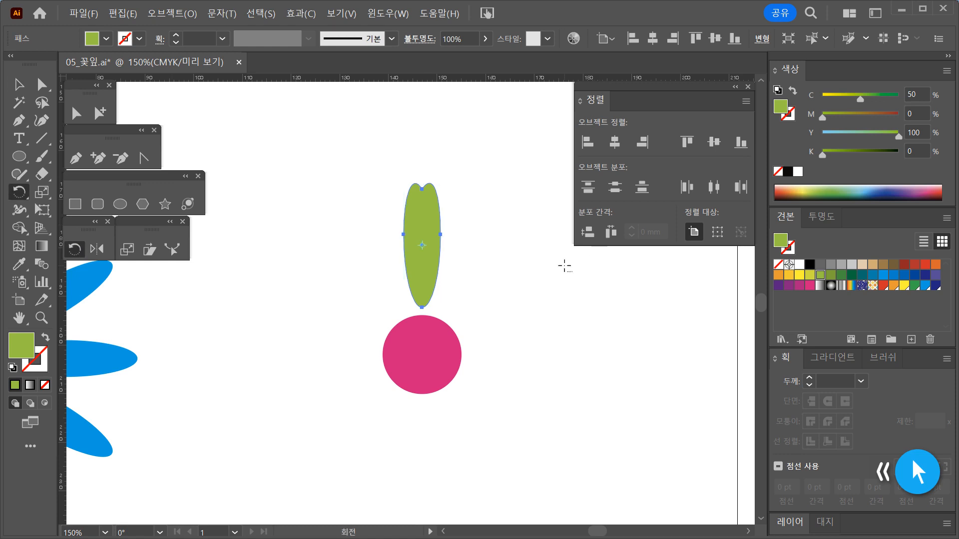
pyautogui.keyDown('alt'); pyautogui.click(422, 352); pyautogui.keyUp('alt')
pyautogui.moveTo(390, 83); pyautogui.dragTo(604, 186)
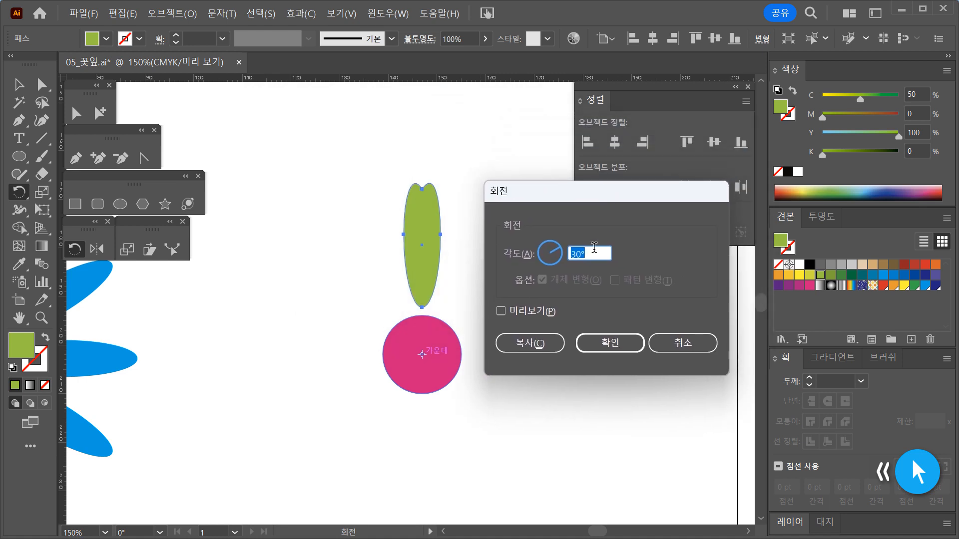
pyautogui.write('030')
pyautogui.click(501, 311)
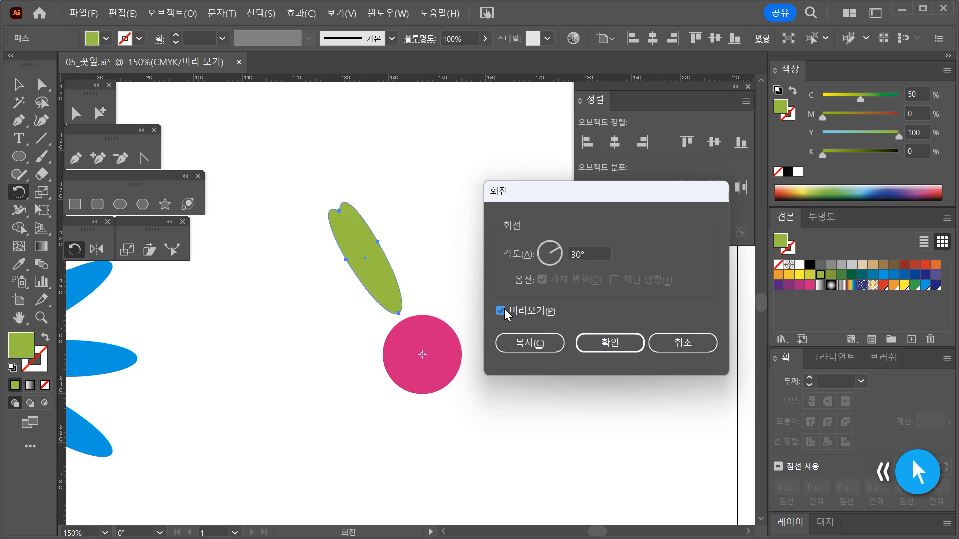
pyautogui.click(503, 310)
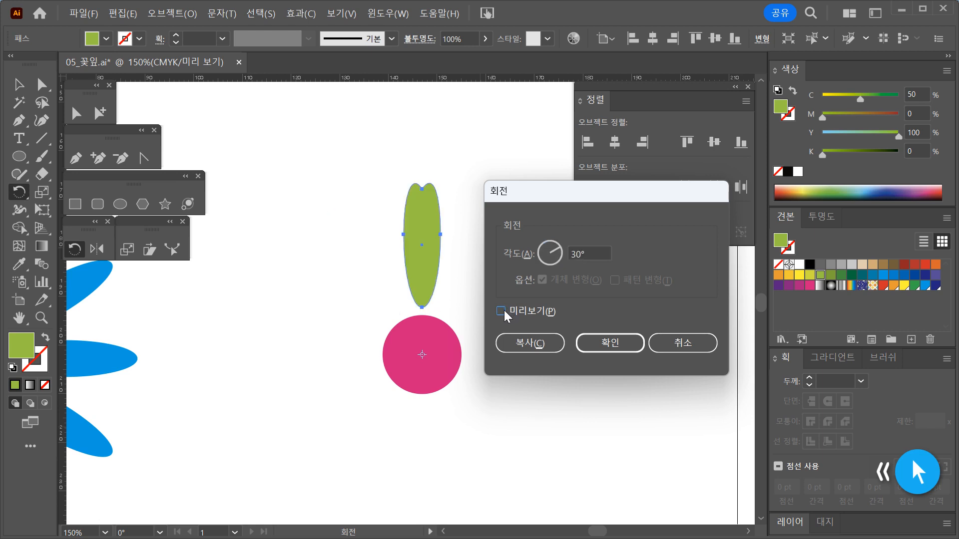
pyautogui.click(526, 344)
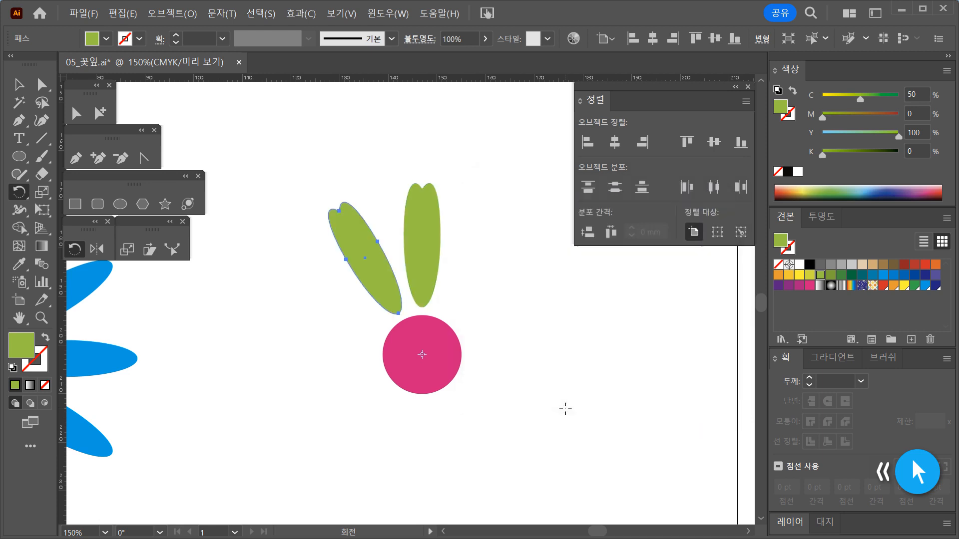
# Repeat the 30° rotated copy ten more times to complete a twelve-petal light green flower around the pink circle.
pyautogui.press('v')
pyautogui.hotkey('ctrl', 'd')
pyautogui.hotkey('ctrl', 'd')
pyautogui.hotkey('ctrl', 'd')
pyautogui.hotkey('ctrl', 'd')
pyautogui.hotkey('ctrl', 'd')
pyautogui.hotkey('ctrl', 'd')
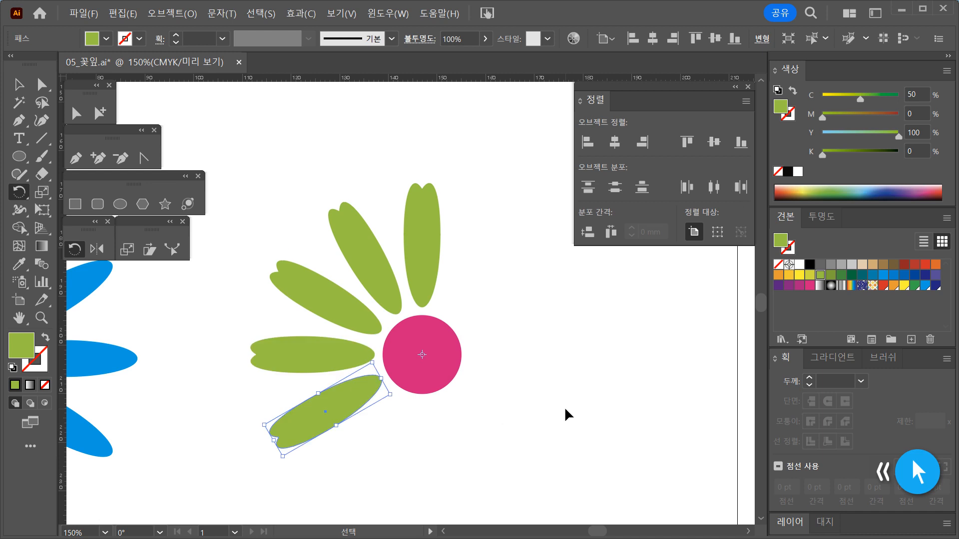
pyautogui.hotkey('ctrl', 'd')
pyautogui.hotkey('ctrl', 'd')
pyautogui.hotkey('ctrl', 'd')
pyautogui.hotkey('ctrl', 'd')
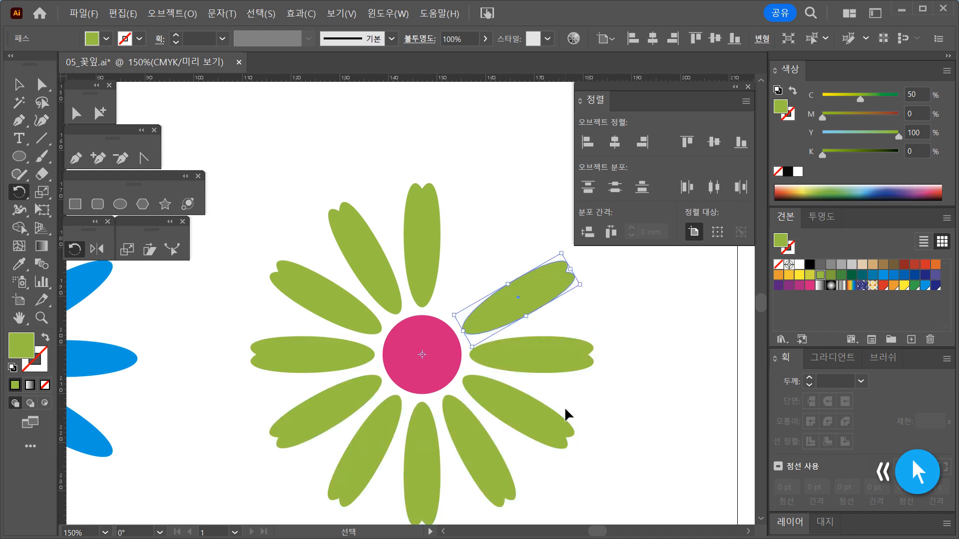
pyautogui.press('r')
pyautogui.moveTo(411, 413); pyautogui.dragTo(386, 347)
pyautogui.keyDown('ctrl'); pyautogui.keyDown('alt'); pyautogui.click(387, 280); pyautogui.keyUp('alt'); pyautogui.keyUp('ctrl')
pyautogui.keyDown('ctrl'); pyautogui.keyDown('alt'); pyautogui.click(386, 280); pyautogui.keyUp('alt'); pyautogui.keyUp('ctrl')
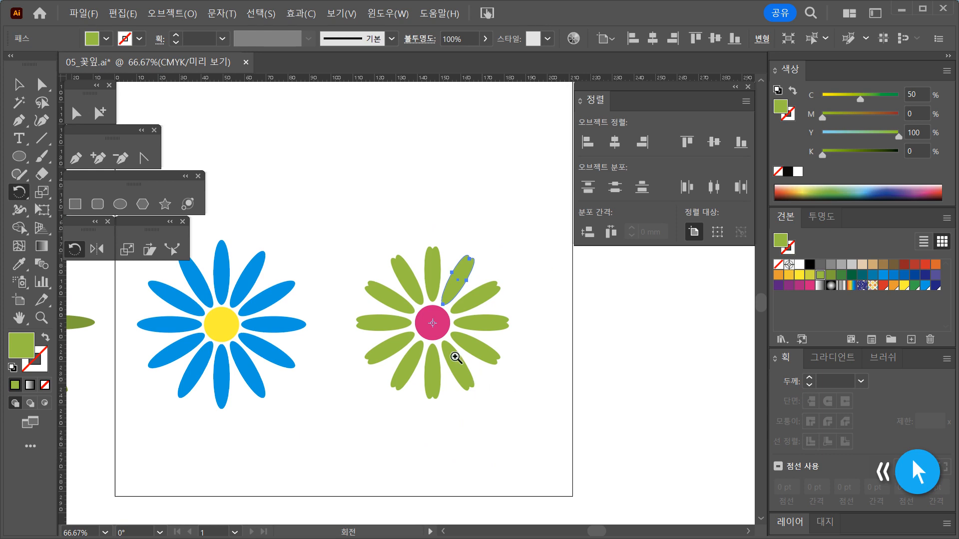
# Copy the top green petal to the empty area beyond the flower's upper right.
pyautogui.keyDown('ctrl'); pyautogui.click(440, 327); pyautogui.keyUp('ctrl')
pyautogui.keyDown('ctrl'); pyautogui.click(440, 327); pyautogui.keyUp('ctrl')
pyautogui.click(19, 85)
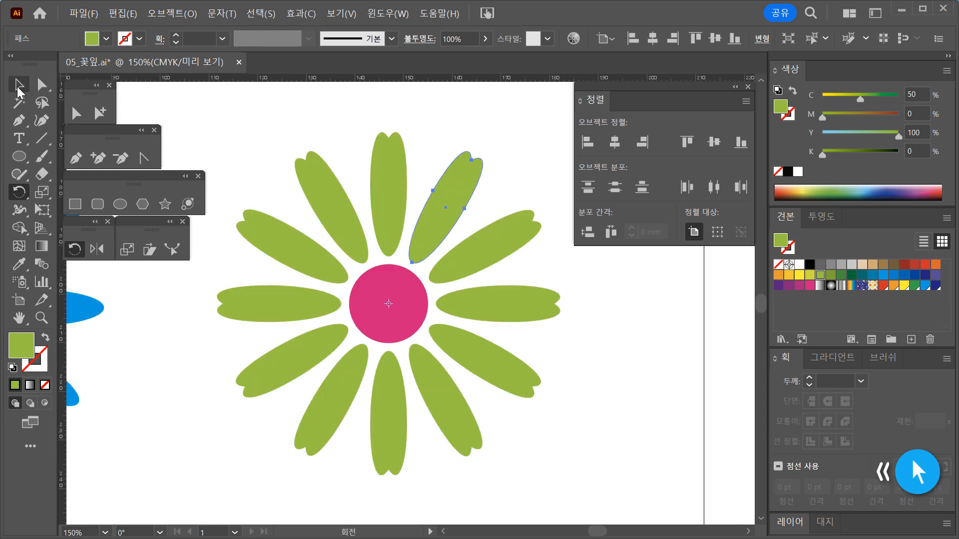
pyautogui.click(395, 192)
pyautogui.click(353, 230)
pyautogui.click(378, 216)
pyautogui.click(363, 230)
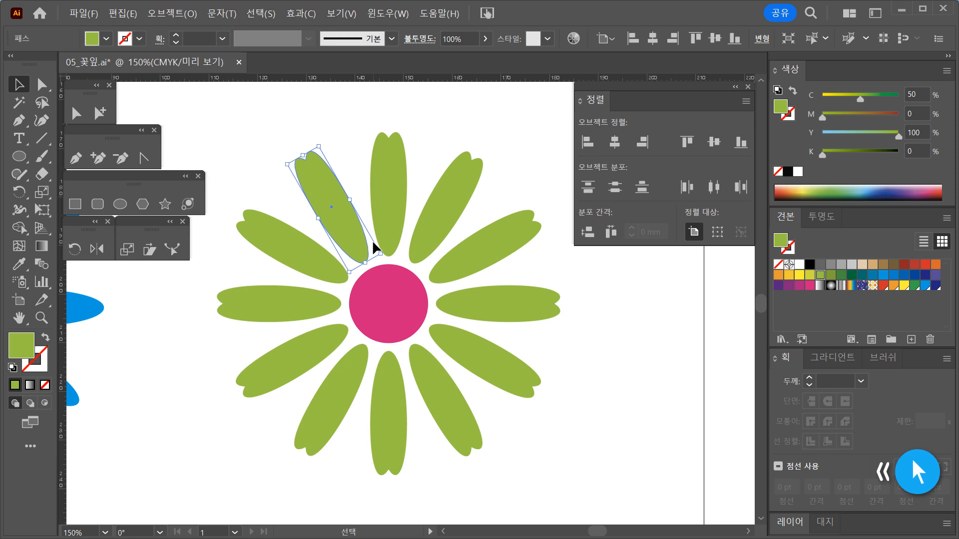
pyautogui.click(614, 392)
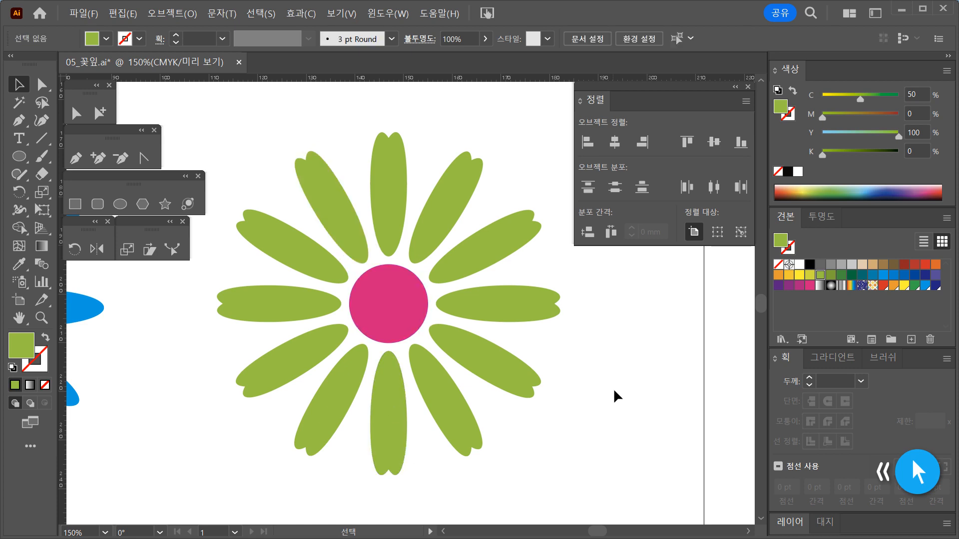
pyautogui.click(403, 202)
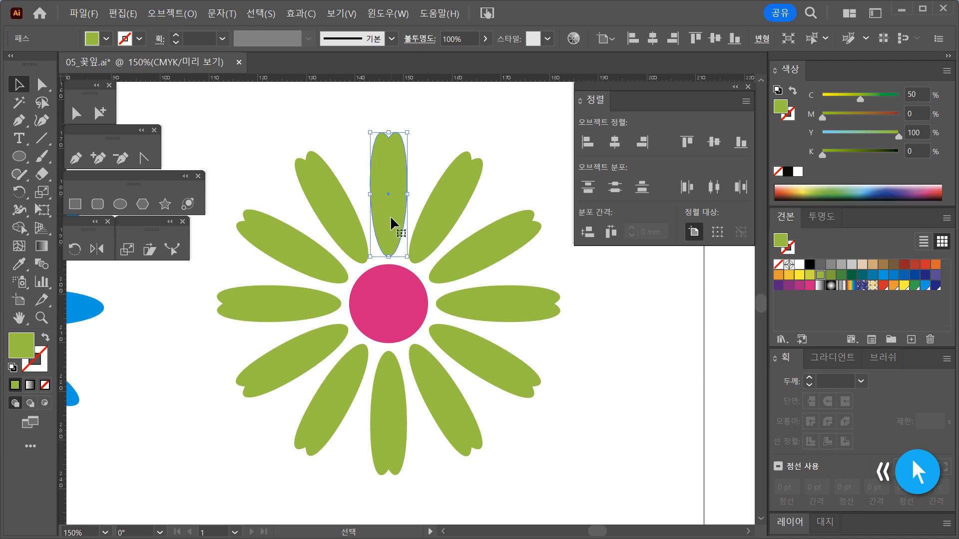
pyautogui.moveTo(394, 220); pyautogui.dragTo(538, 165)
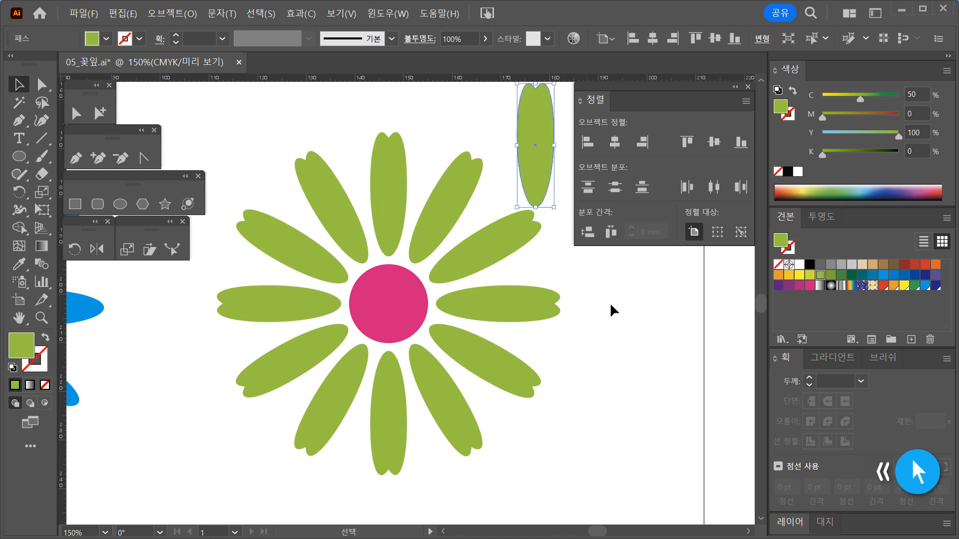
# Fill the copied petal with yellow (Y 100) and move it beside the flower's top petal.
pyautogui.click(799, 275)
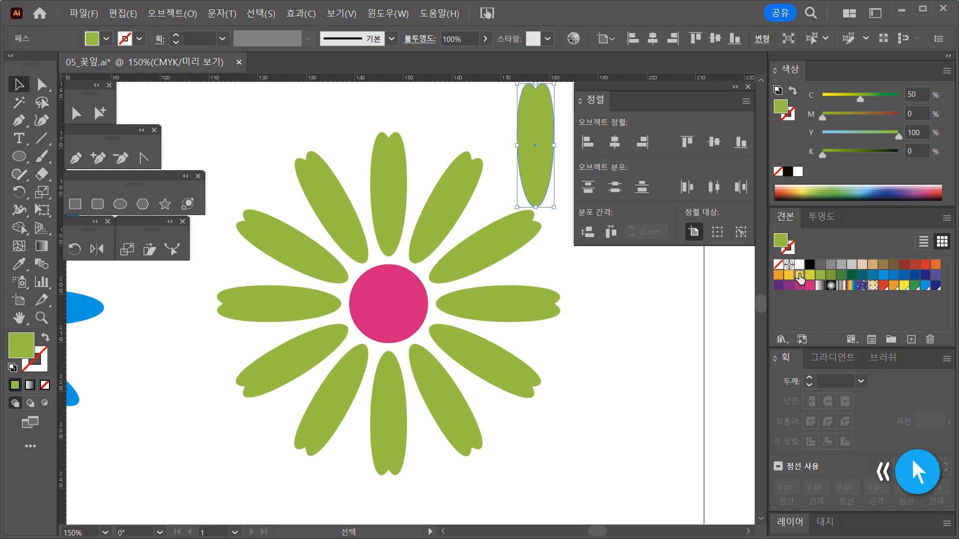
pyautogui.click(606, 379)
pyautogui.moveTo(532, 153); pyautogui.dragTo(420, 171)
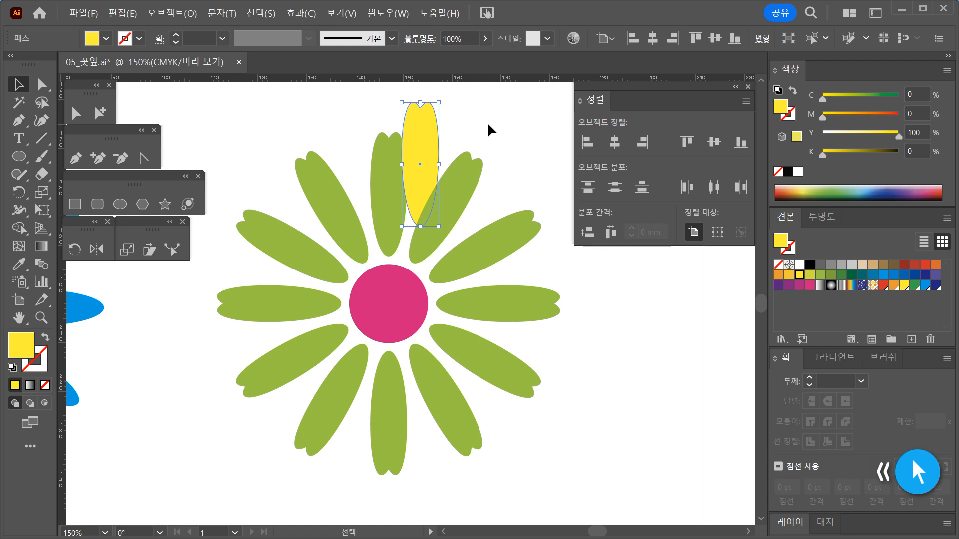
pyautogui.click(487, 122)
# Preview a uniform scale of 50% on the yellow petal.
pyautogui.click(424, 138)
pyautogui.doubleClick(132, 251)
pyautogui.moveTo(627, 116); pyautogui.dragTo(692, 114)
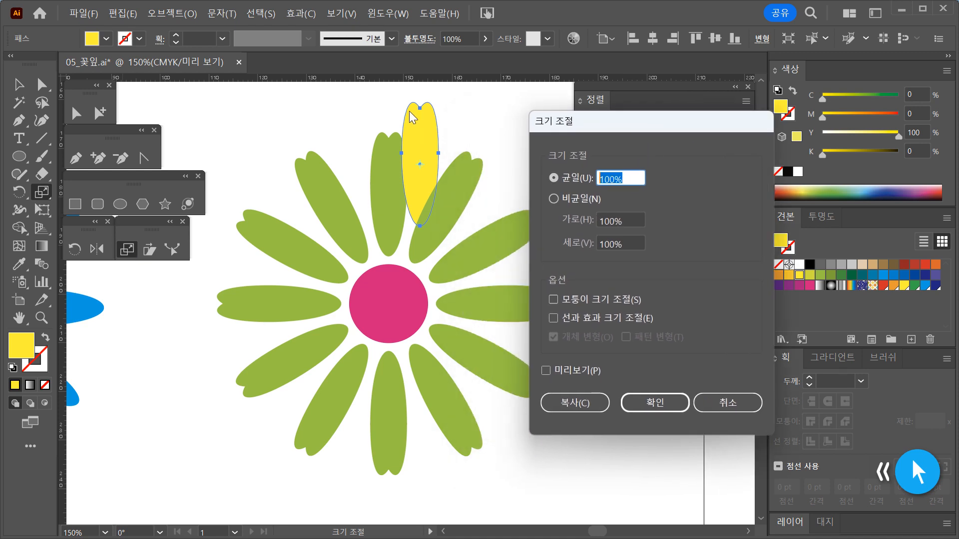
pyautogui.write('50')
pyautogui.press('Tab')
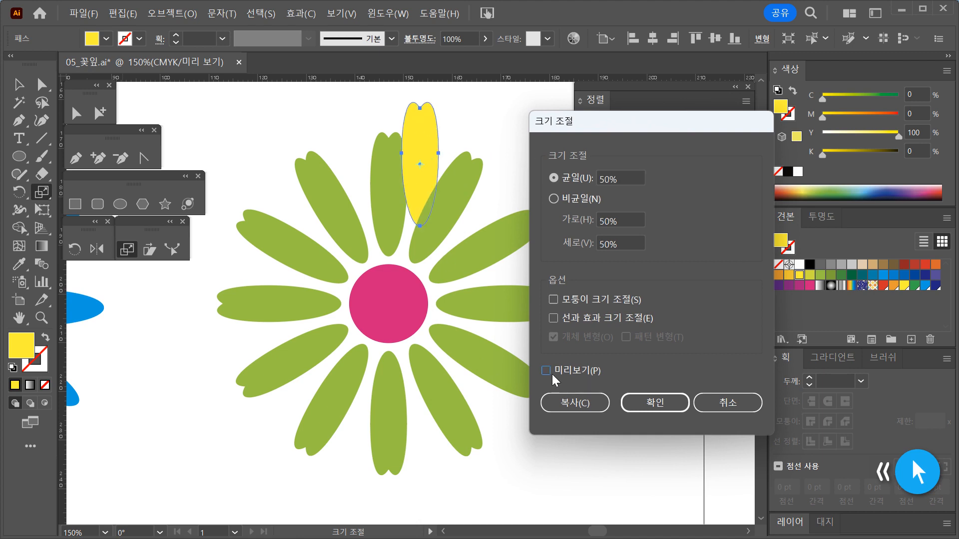
pyautogui.click(547, 370)
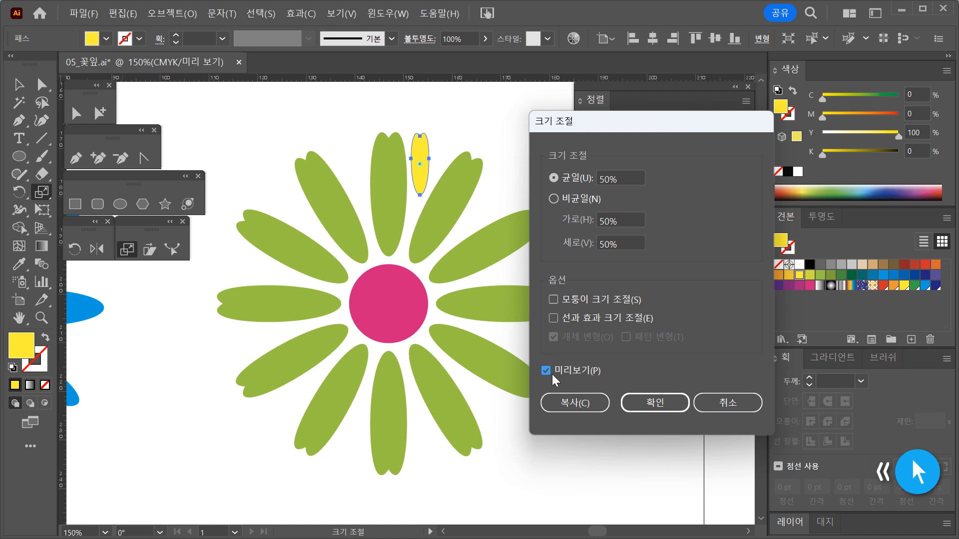
pyautogui.click(546, 373)
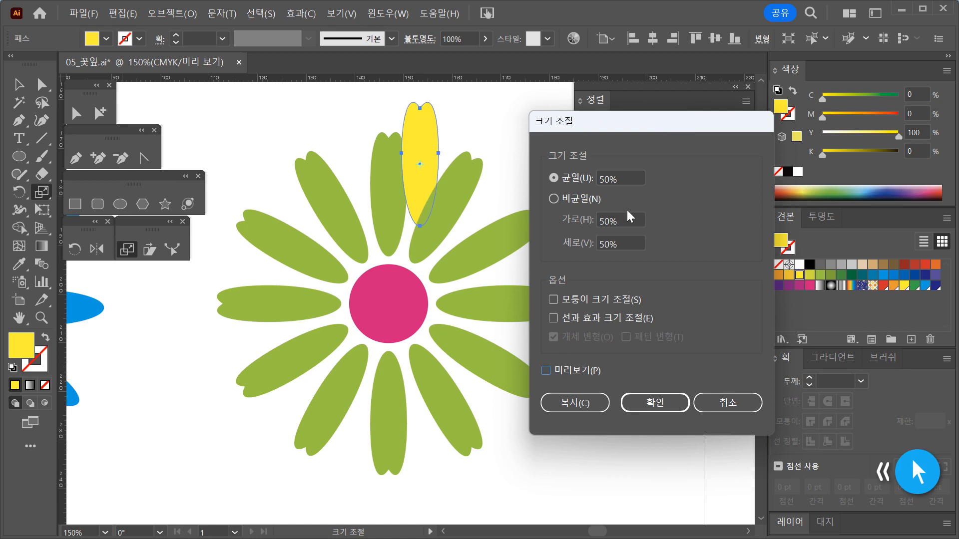
# Scale the yellow petal uniformly to 80%, comparing it with the preview on and off.
pyautogui.write('80')
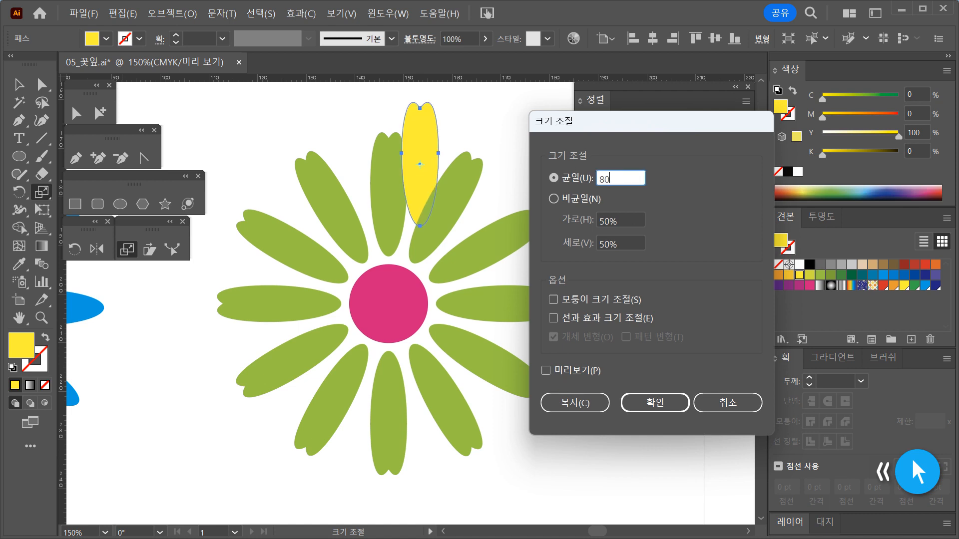
pyautogui.click(546, 371)
pyautogui.click(546, 371)
pyautogui.click(547, 370)
pyautogui.click(547, 370)
pyautogui.click(547, 370)
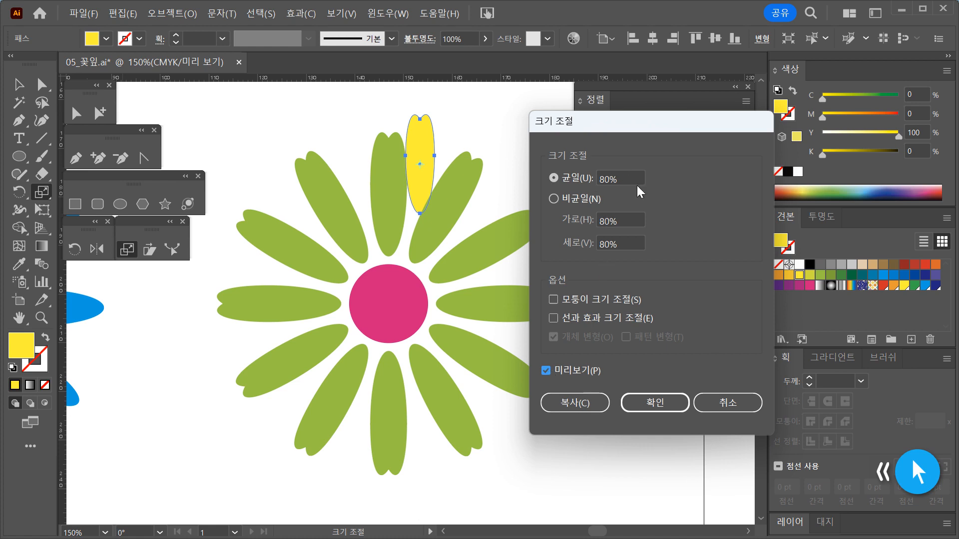
pyautogui.click(662, 407)
# Move the yellow petal away from the flower, and undo both the move and the 80% scaling.
pyautogui.click(16, 92)
pyautogui.moveTo(411, 145); pyautogui.dragTo(504, 132)
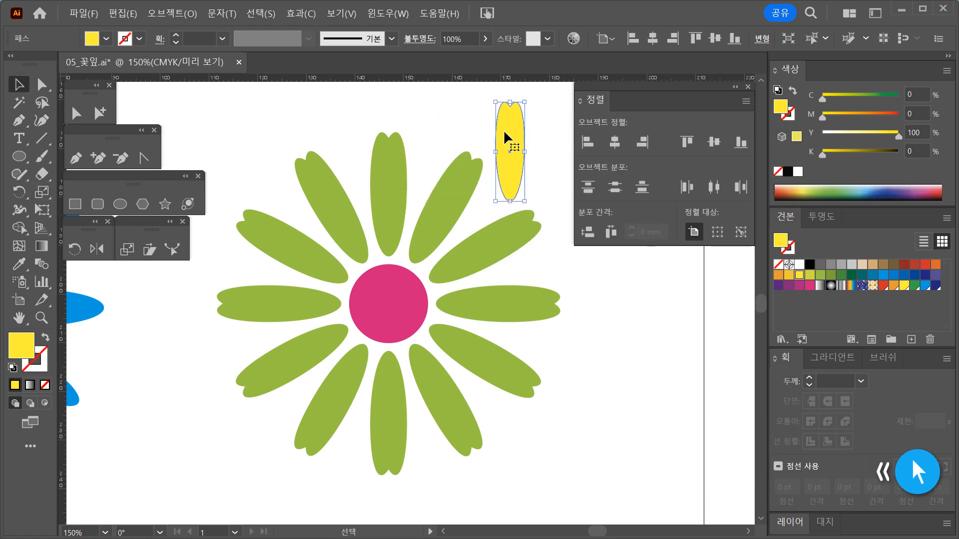
pyautogui.hotkey('ctrl', 'z')
pyautogui.hotkey('ctrl', 'z')
# Shrink the yellow petal proportionally to about two-thirds of its size and place it clear of the flower's upper right.
pyautogui.click(504, 132)
pyautogui.click(430, 134)
pyautogui.moveTo(438, 103); pyautogui.dragTo(425, 131)
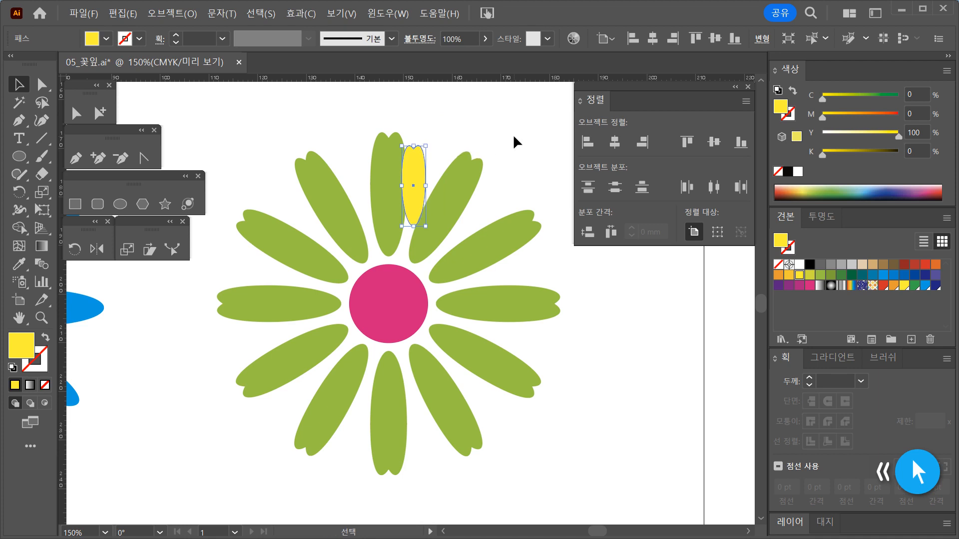
pyautogui.click(513, 134)
pyautogui.moveTo(410, 165); pyautogui.dragTo(516, 134)
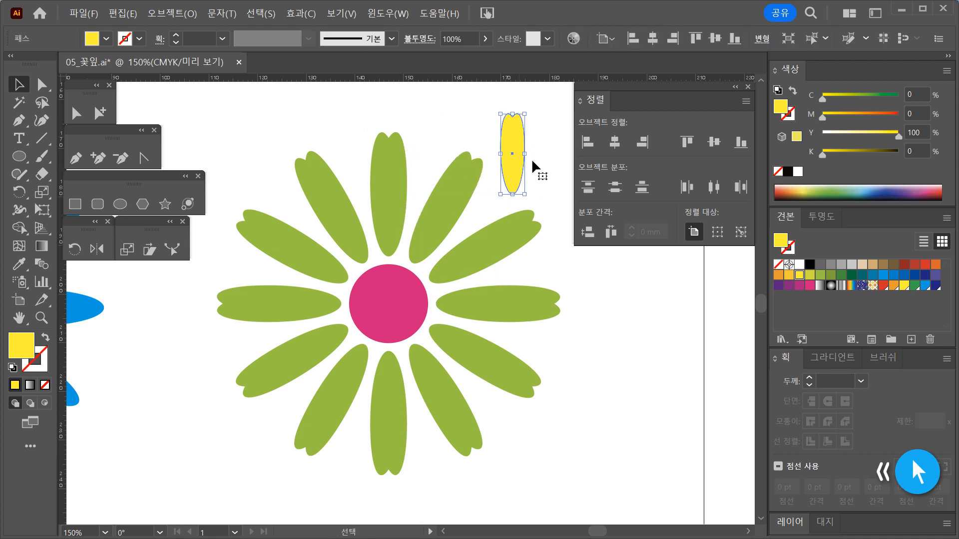
pyautogui.click(547, 182)
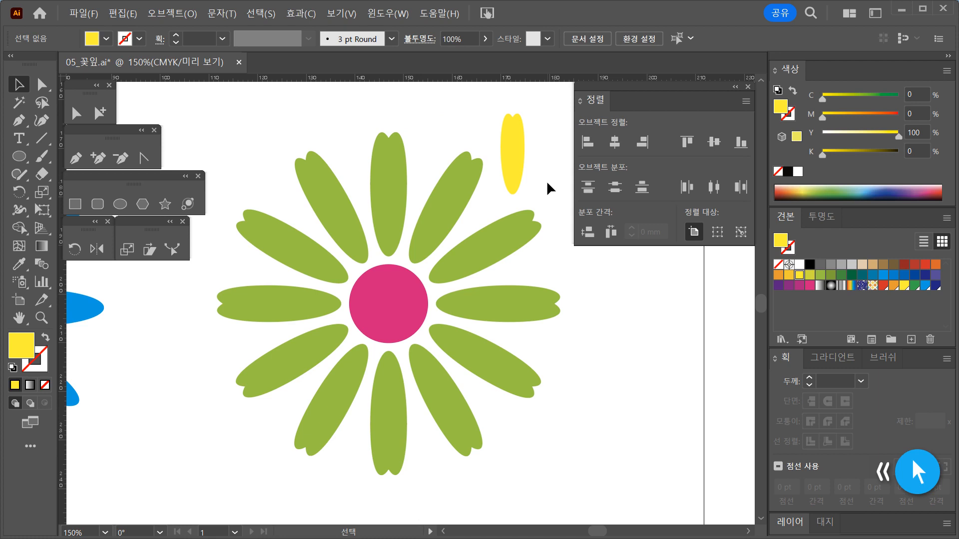
# Move the yellow petal over the tip of the upper-left green petal and bring it to the front.
pyautogui.moveTo(514, 174); pyautogui.dragTo(331, 115)
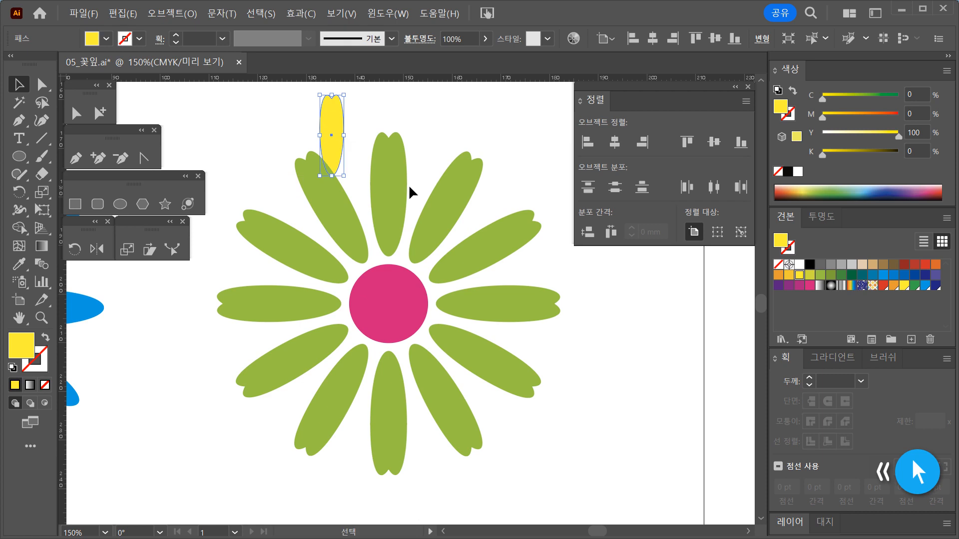
pyautogui.click(408, 185)
pyautogui.click(409, 146)
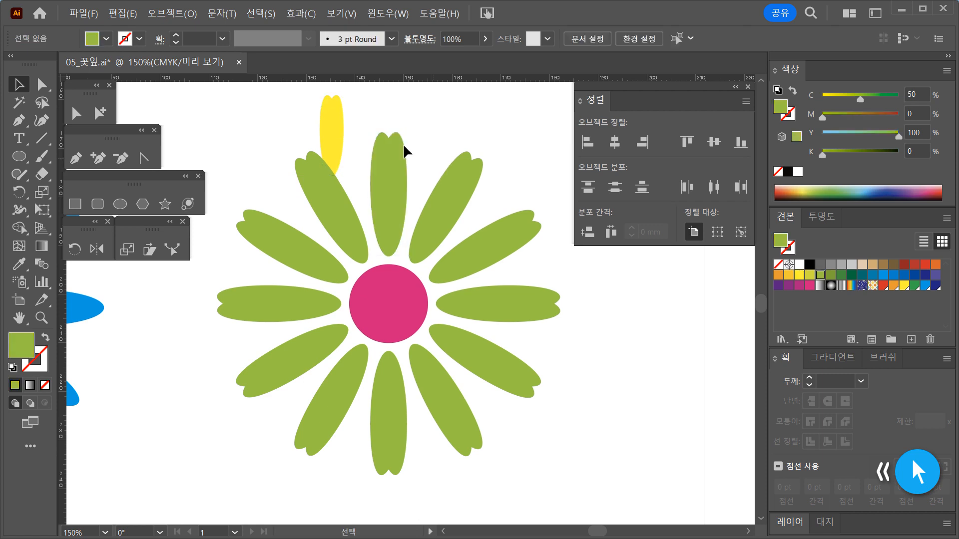
pyautogui.click(336, 125)
pyautogui.moveTo(329, 115); pyautogui.dragTo(334, 131)
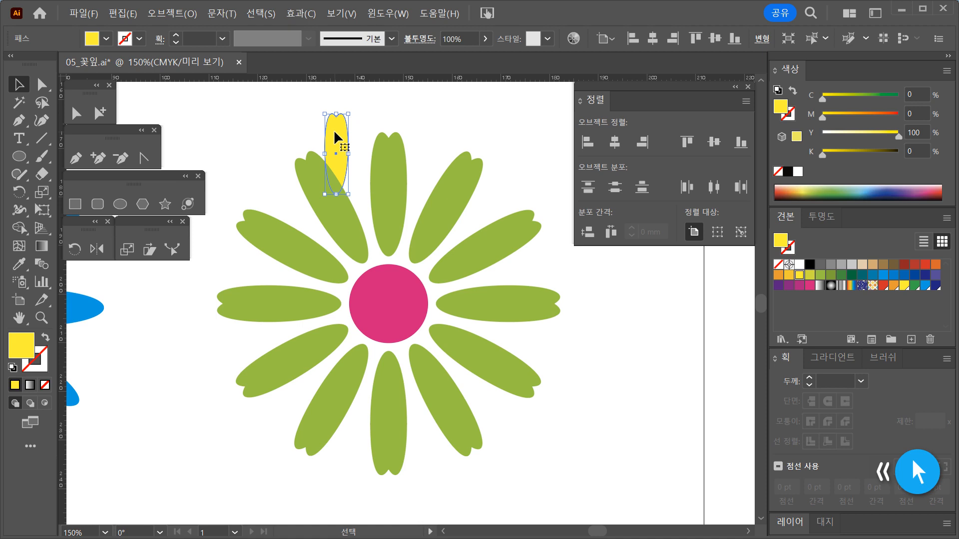
pyautogui.rightClick(336, 135)
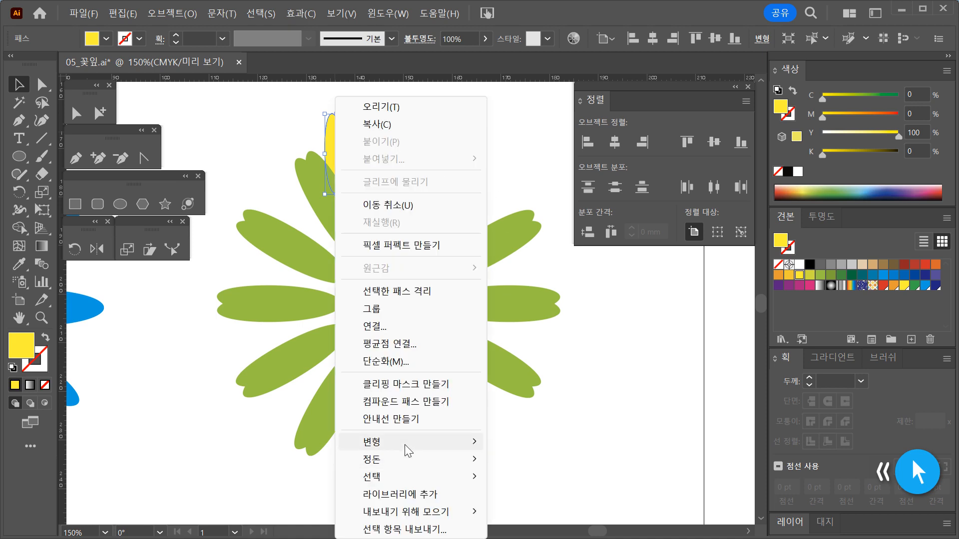
pyautogui.moveTo(407, 458)
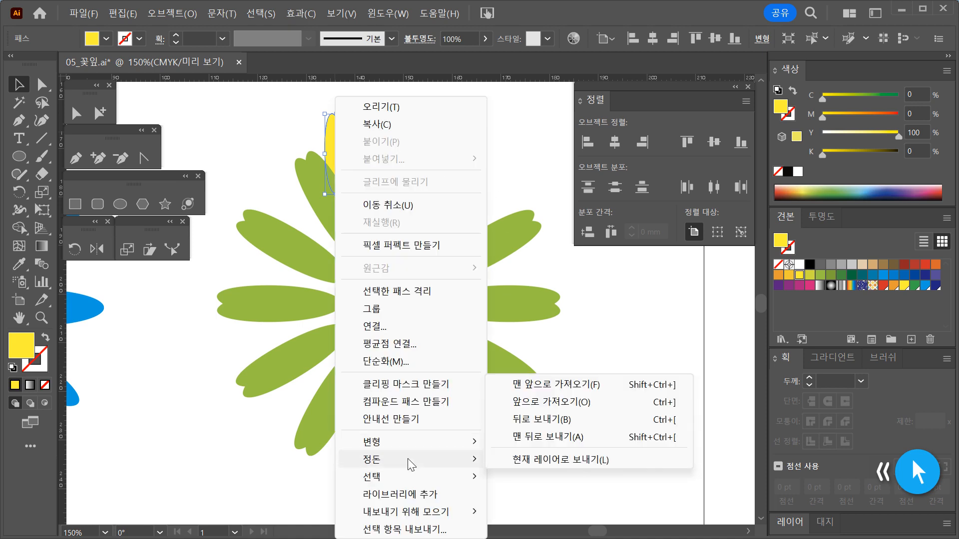
pyautogui.click(597, 385)
pyautogui.click(662, 340)
# Place the yellow petal over the top petal's inner end and try aligning it with all flower parts by horizontal centres.
pyautogui.moveTo(333, 156); pyautogui.dragTo(378, 242)
pyautogui.moveTo(226, 120); pyautogui.dragTo(562, 485)
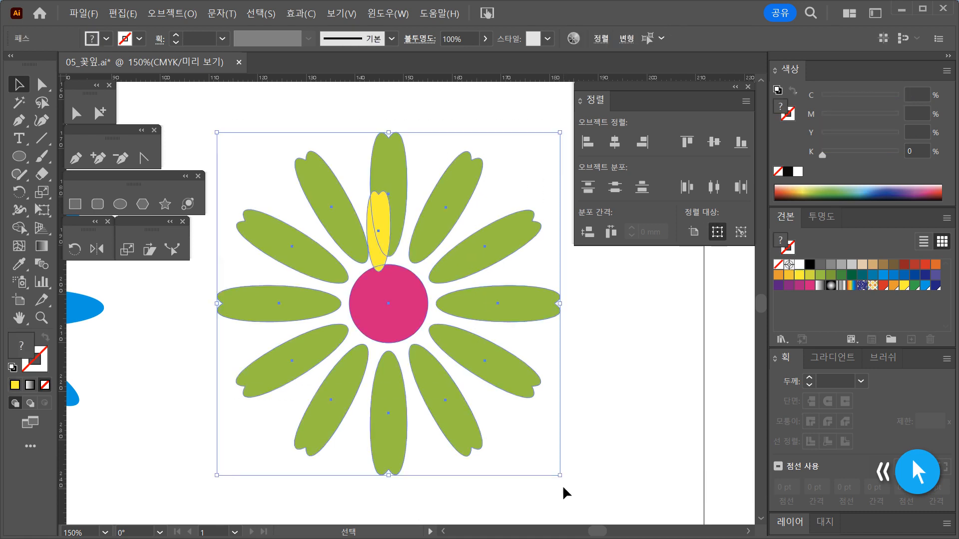
pyautogui.click(612, 144)
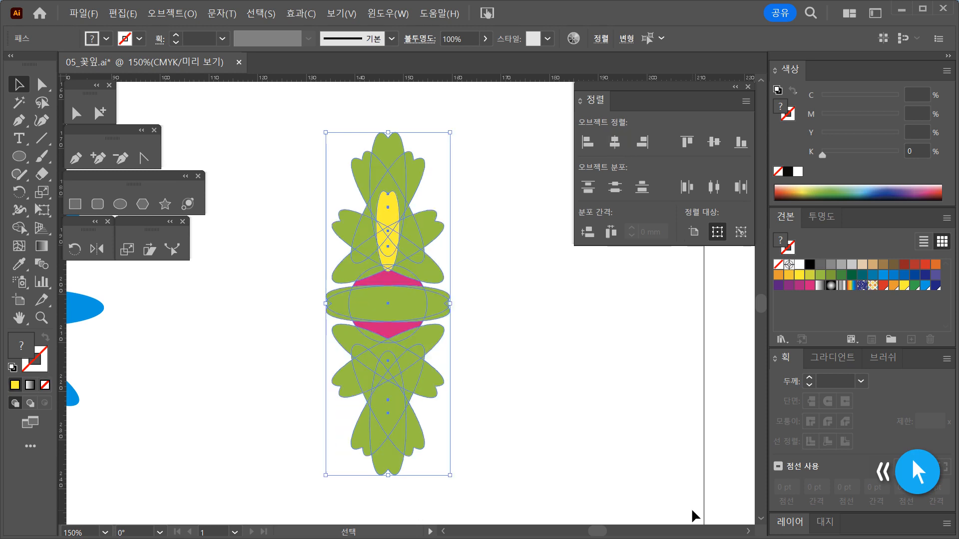
pyautogui.hotkey('ctrl', 'z')
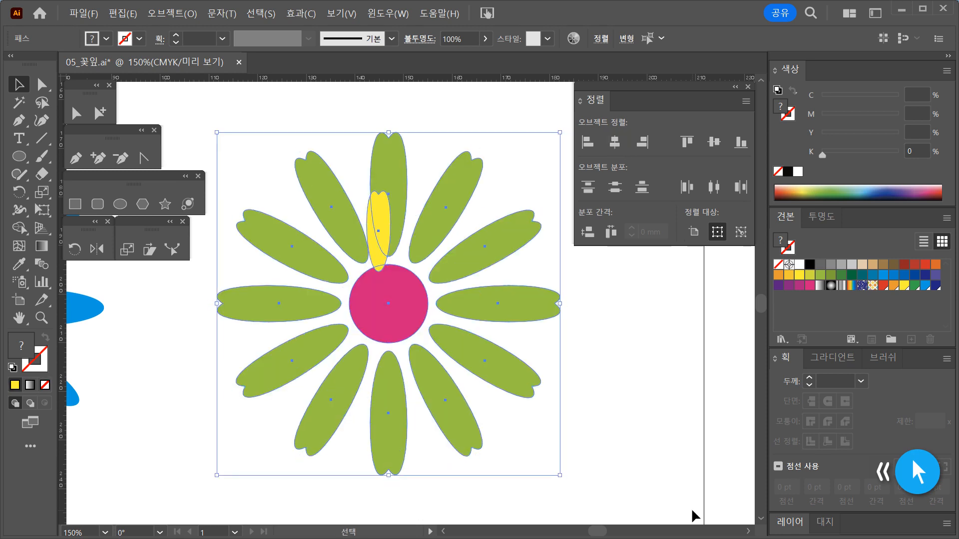
# Move the yellow petal off the flower into the empty area to its right.
pyautogui.click(609, 399)
pyautogui.click(380, 256)
pyautogui.moveTo(379, 256); pyautogui.dragTo(668, 382)
pyautogui.moveTo(235, 122); pyautogui.dragTo(533, 460)
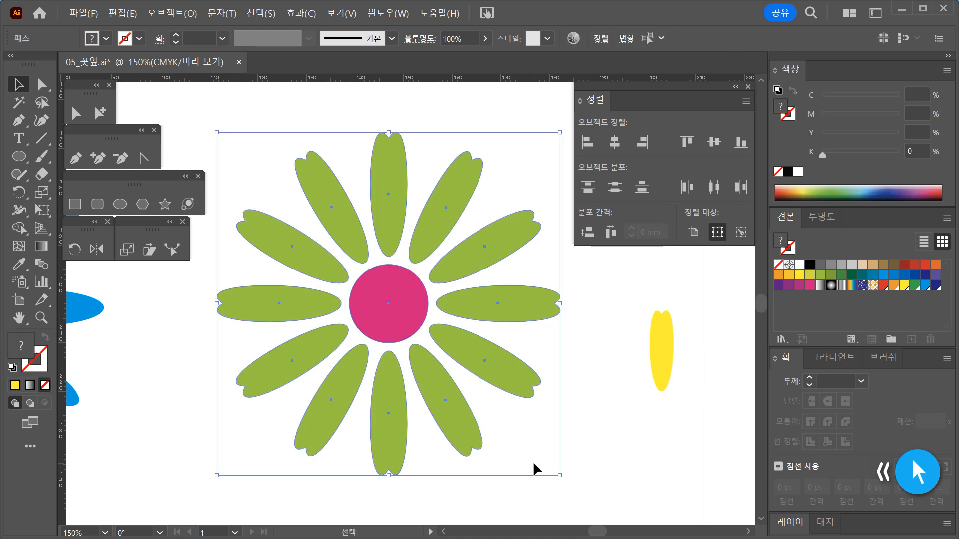
pyautogui.click(597, 453)
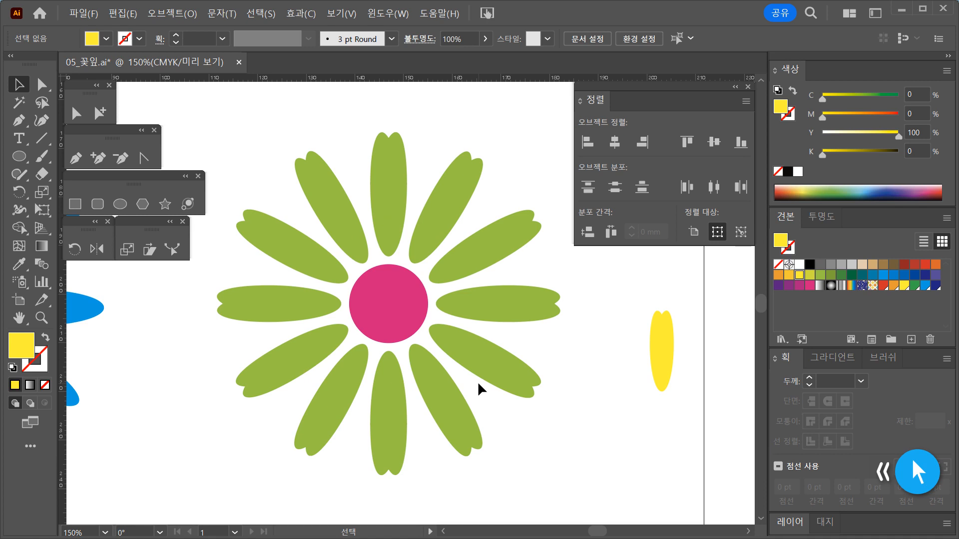
# Try a horizontal centre alignment of the ungrouped flower with the separated yellow petal, and undo it.
pyautogui.moveTo(201, 234); pyautogui.dragTo(699, 499)
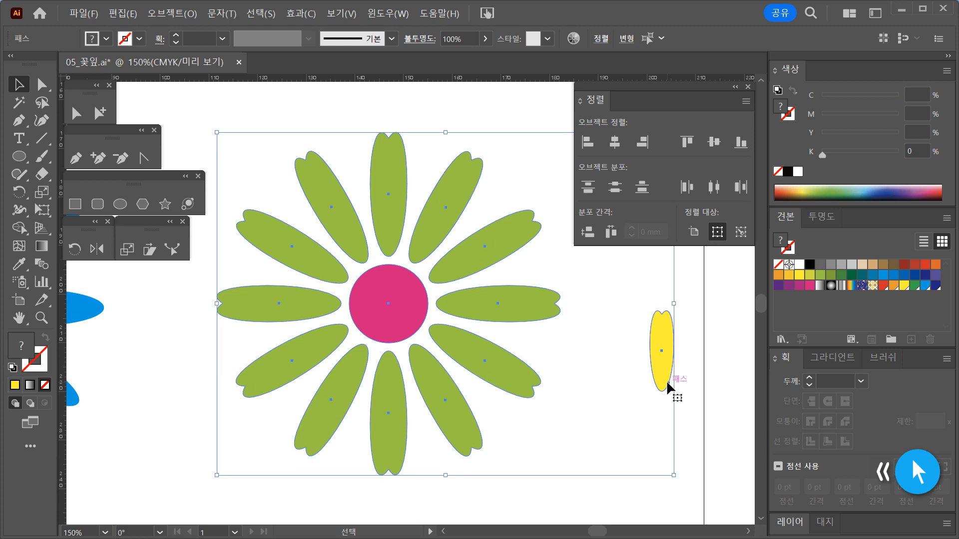
pyautogui.click(616, 144)
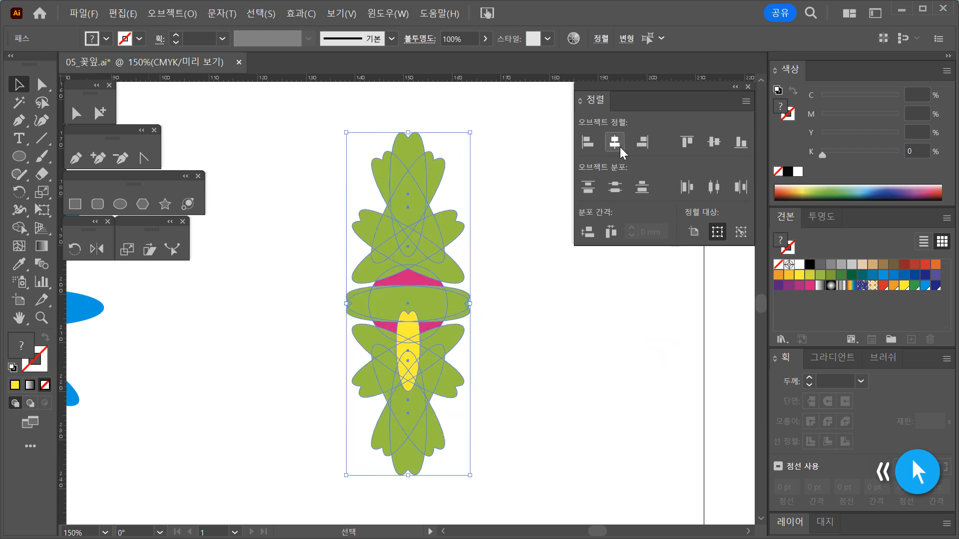
pyautogui.hotkey('ctrl', 'z')
pyautogui.click(682, 496)
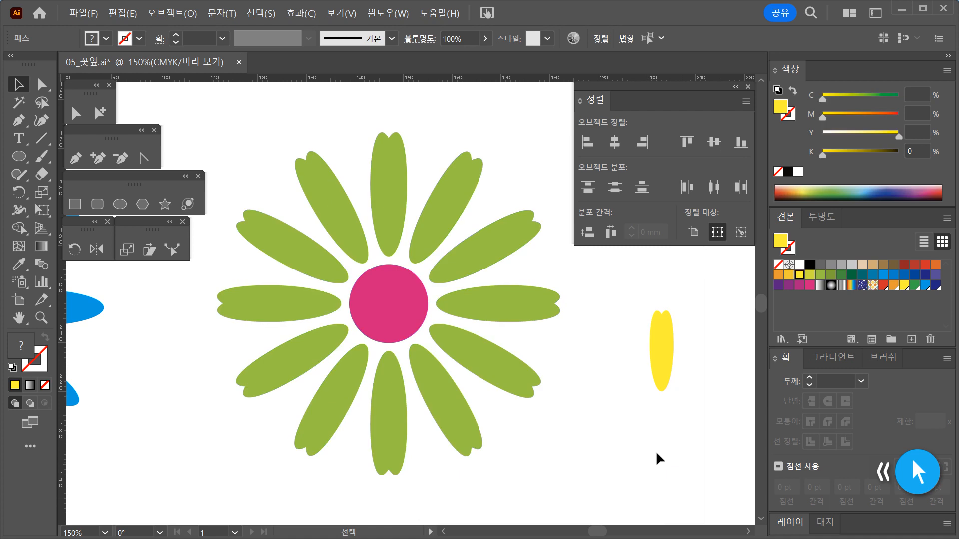
# Group the twelve green petals with the pink circle, and shift the group slightly down and to the left.
pyautogui.moveTo(221, 120); pyautogui.dragTo(530, 483)
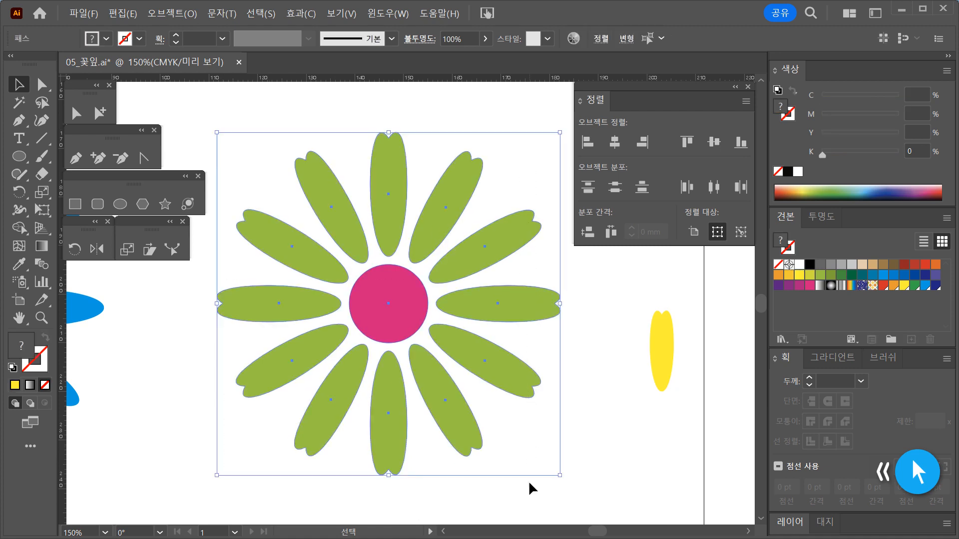
pyautogui.rightClick(428, 222)
pyautogui.click(479, 308)
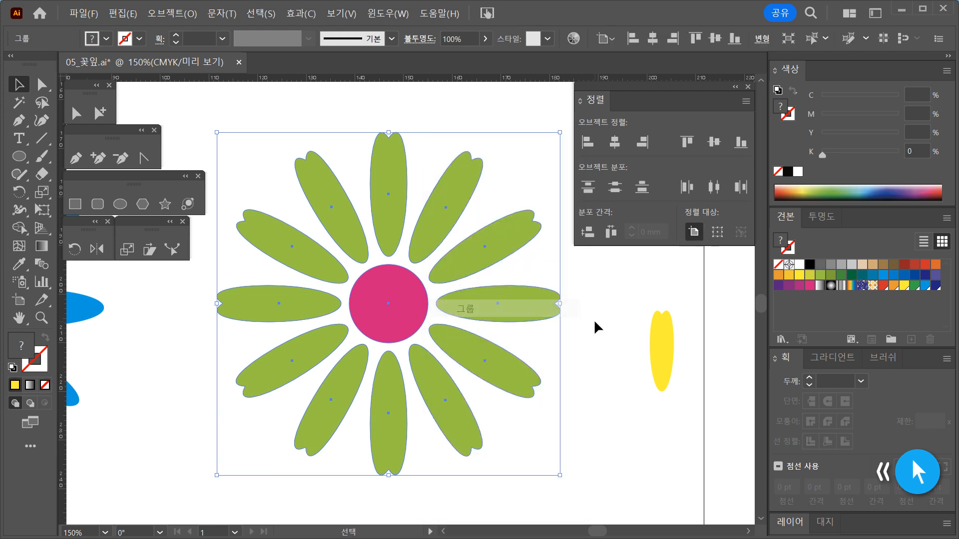
pyautogui.click(603, 327)
pyautogui.moveTo(535, 314); pyautogui.dragTo(509, 334)
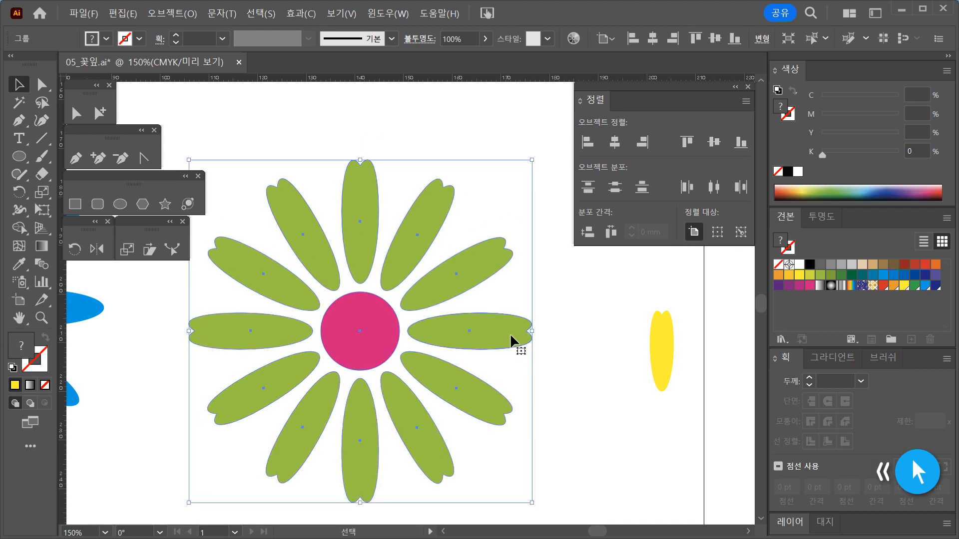
pyautogui.click(613, 348)
# Move the yellow petal near the flower's upper right, and align it with the grouped flower by horizontal centres.
pyautogui.moveTo(655, 350); pyautogui.dragTo(498, 172)
pyautogui.moveTo(337, 118); pyautogui.dragTo(496, 272)
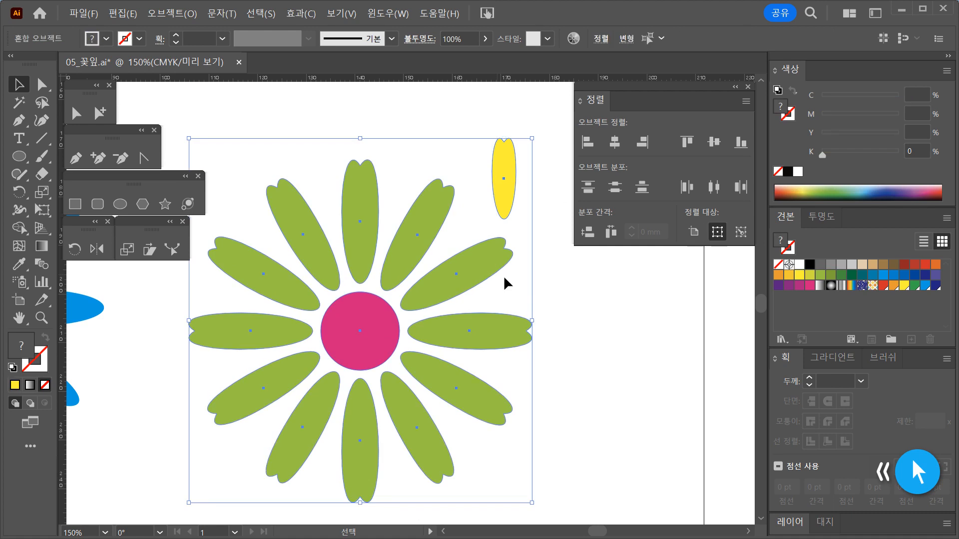
pyautogui.click(616, 143)
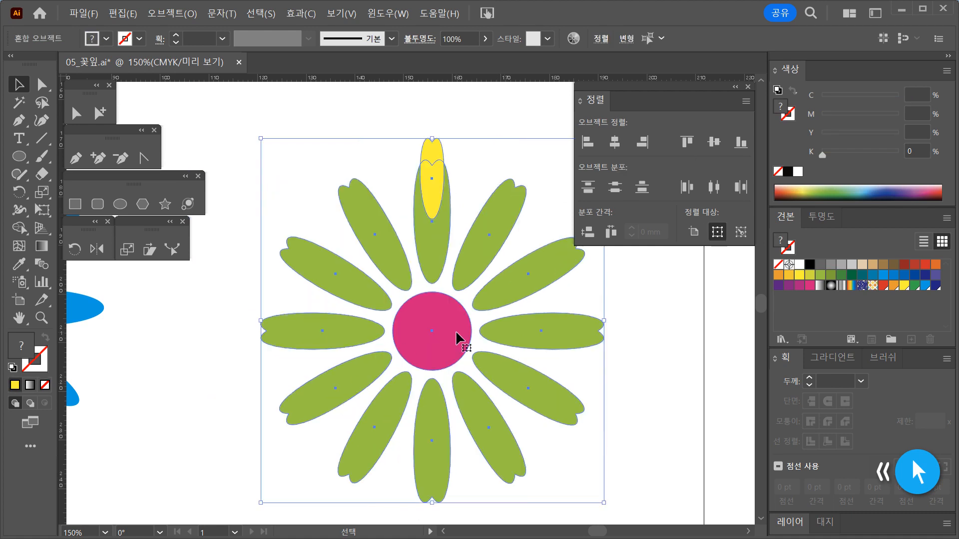
# Shift the flower with the yellow petal slightly up and left, and lower the yellow petal vertically until its base meets the pink circle.
pyautogui.moveTo(456, 340); pyautogui.dragTo(425, 330)
pyautogui.click(632, 356)
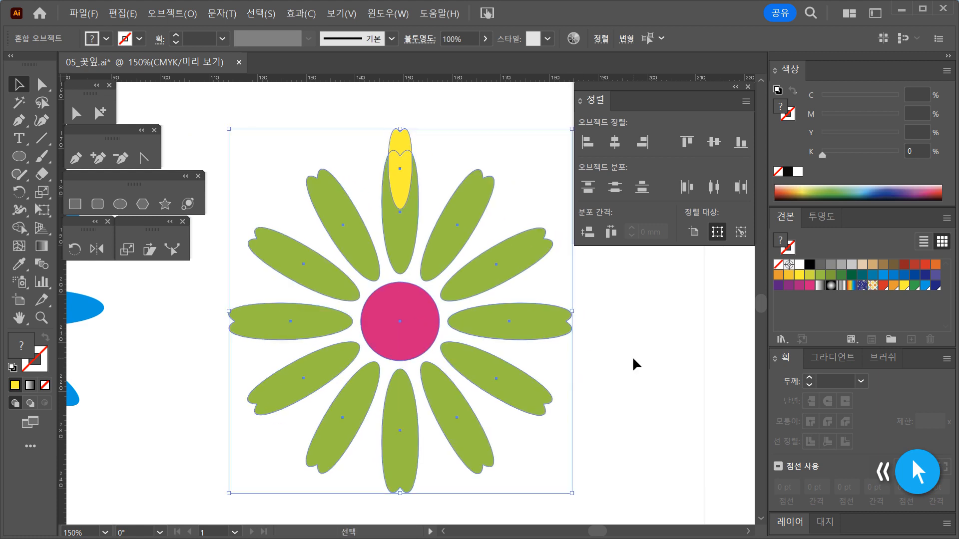
pyautogui.click(407, 151)
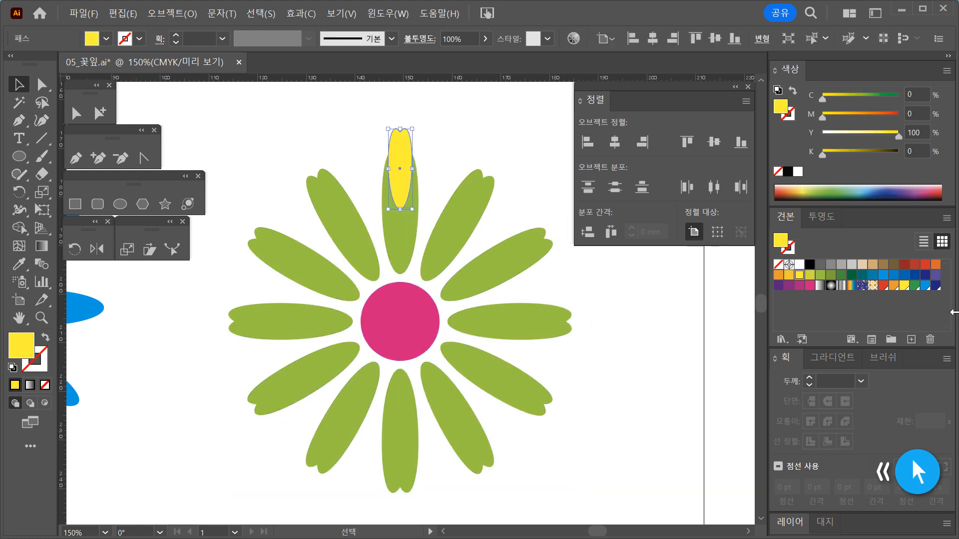
pyautogui.press('Down')
pyautogui.press('Down')
pyautogui.press('Down')
pyautogui.press('Down')
pyautogui.press('Down')
pyautogui.press('Down')
pyautogui.press('Down')
pyautogui.press('Down')
pyautogui.press('Down')
pyautogui.press('Down')
pyautogui.press('Down')
pyautogui.press('Down')
pyautogui.press('Down')
pyautogui.press('Down')
pyautogui.press('Down')
pyautogui.press('Down')
pyautogui.press('Down')
pyautogui.press('Down')
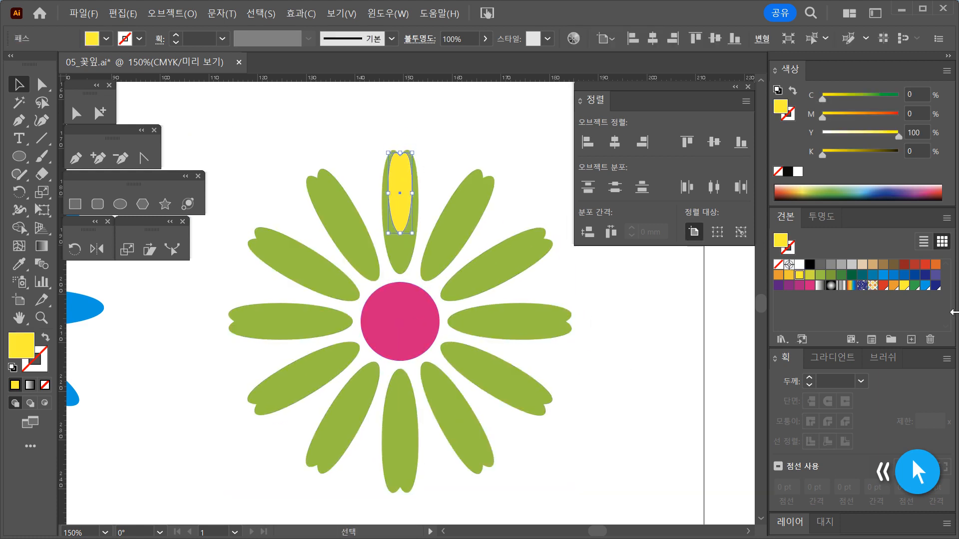
pyautogui.press('Down')
pyautogui.press('Down')
pyautogui.press('Down')
pyautogui.press('Down')
pyautogui.press('Down')
pyautogui.press('Down')
pyautogui.press('Down')
pyautogui.press('Down')
pyautogui.press('Down')
pyautogui.press('Down')
pyautogui.press('Down')
pyautogui.press('Down')
pyautogui.press('Down')
pyautogui.press('Down')
pyautogui.press('Down')
pyautogui.press('Down')
pyautogui.press('Down')
pyautogui.press('Down')
pyautogui.press('Down')
pyautogui.press('Down')
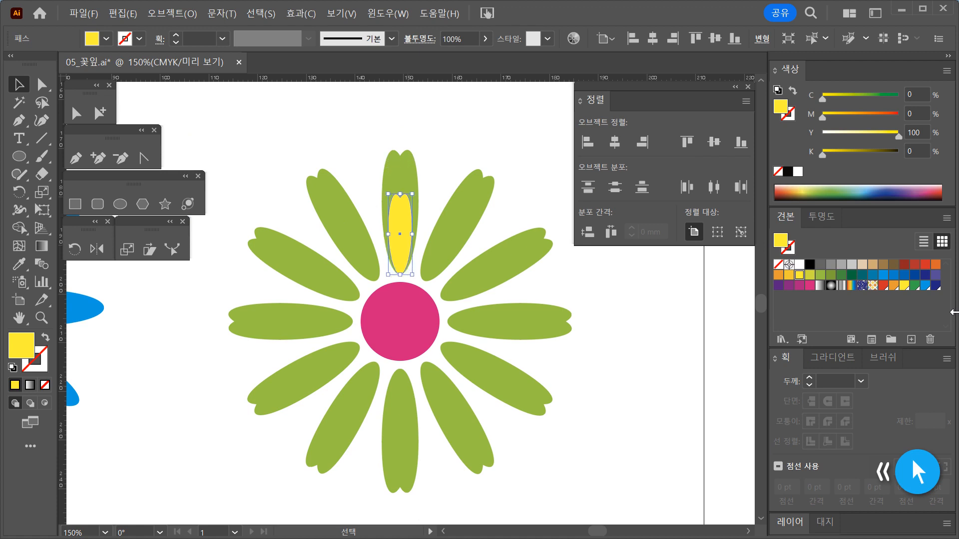
pyautogui.press('Down')
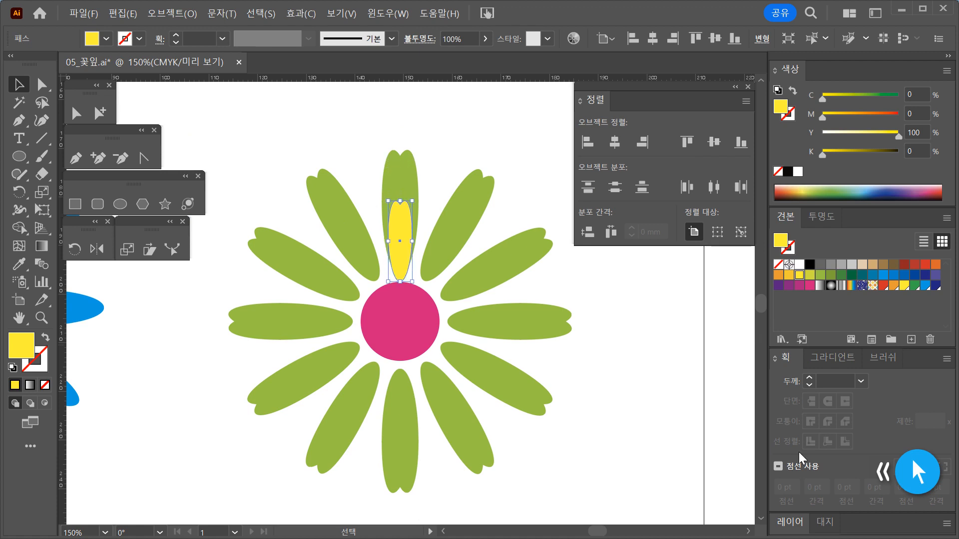
pyautogui.click(638, 426)
# Select the yellow petal and preview a 30° rotation around the centre of the pink circle.
pyautogui.moveTo(439, 418); pyautogui.dragTo(421, 374)
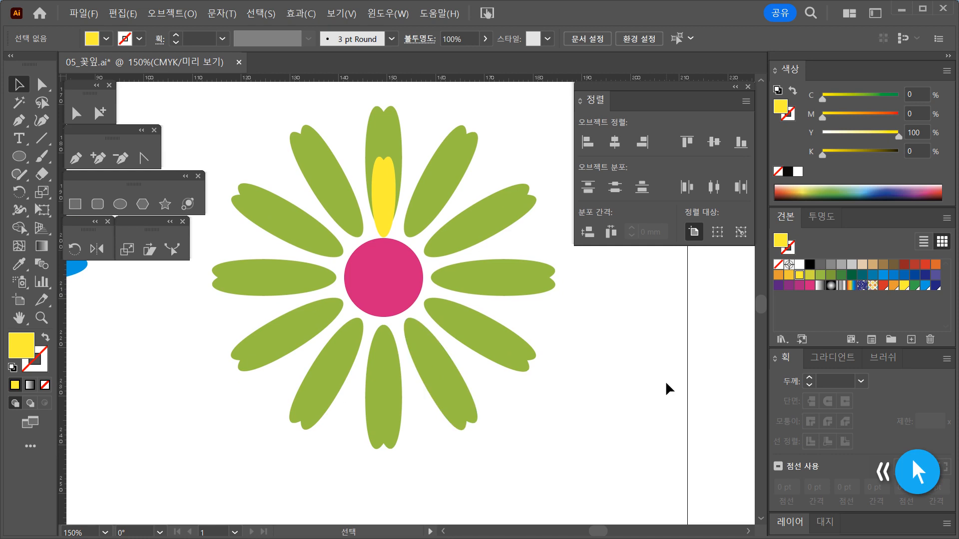
pyautogui.moveTo(568, 393); pyautogui.dragTo(566, 399)
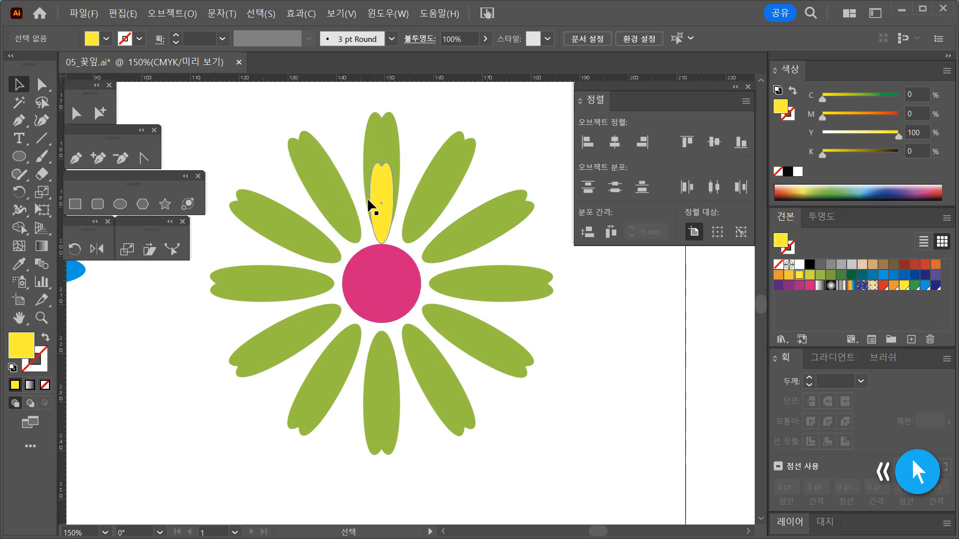
pyautogui.click(77, 115)
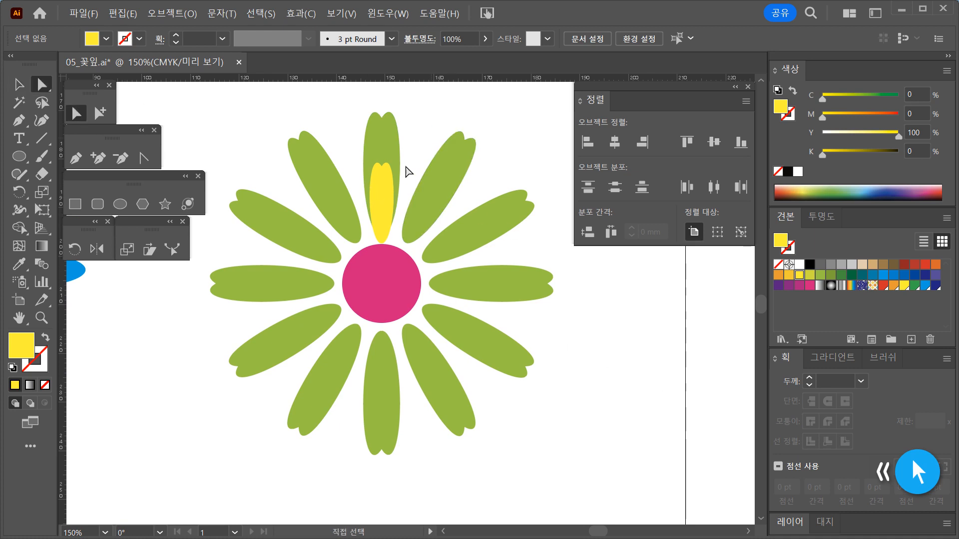
pyautogui.click(379, 199)
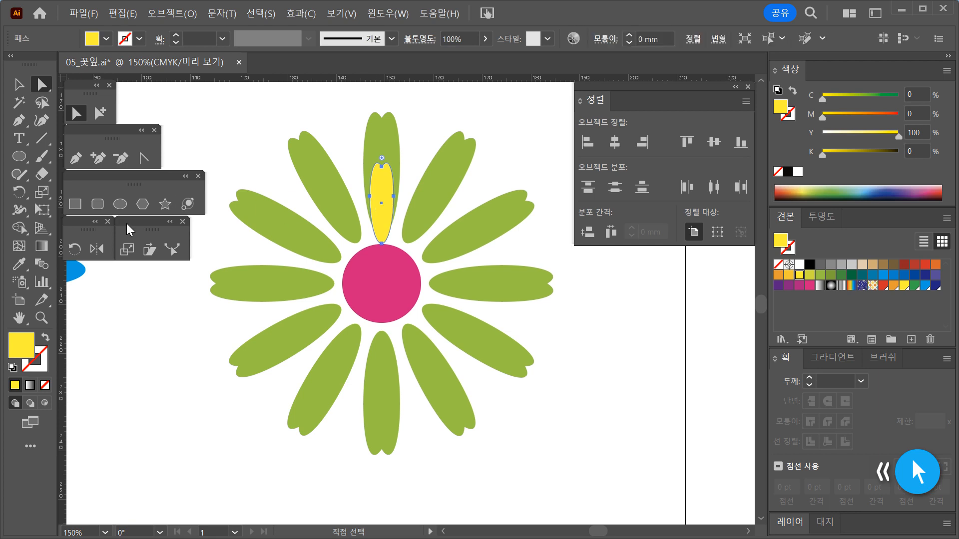
pyautogui.click(74, 249)
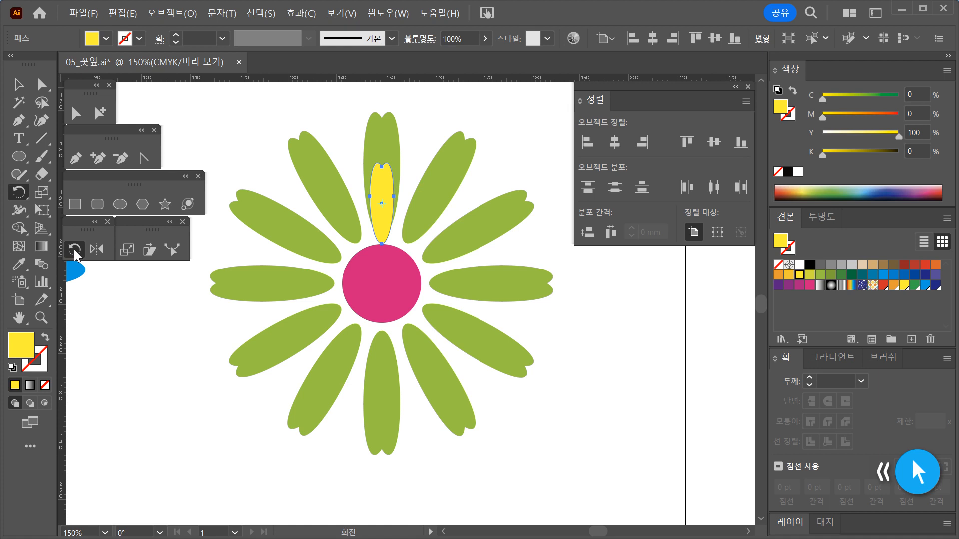
pyautogui.keyDown('alt'); pyautogui.click(383, 285); pyautogui.keyUp('alt')
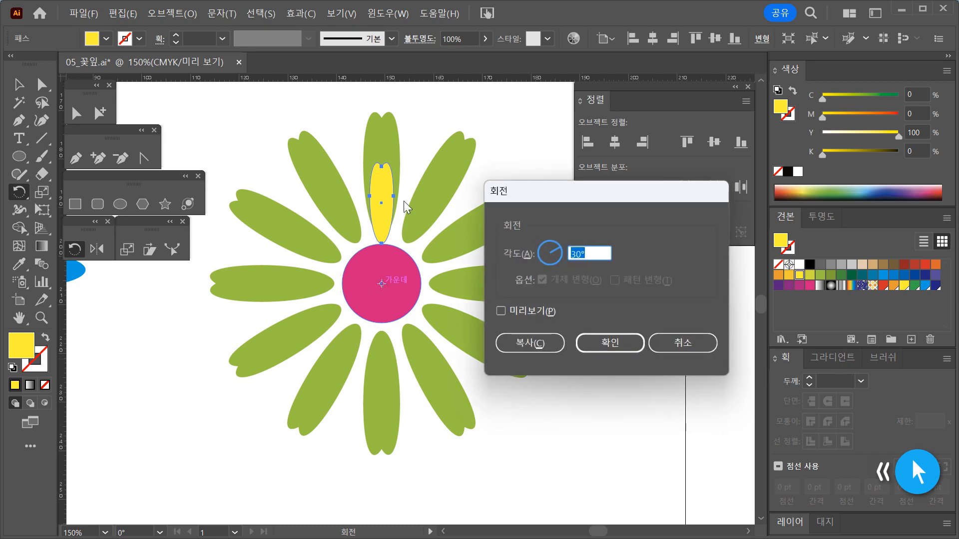
pyautogui.click(501, 312)
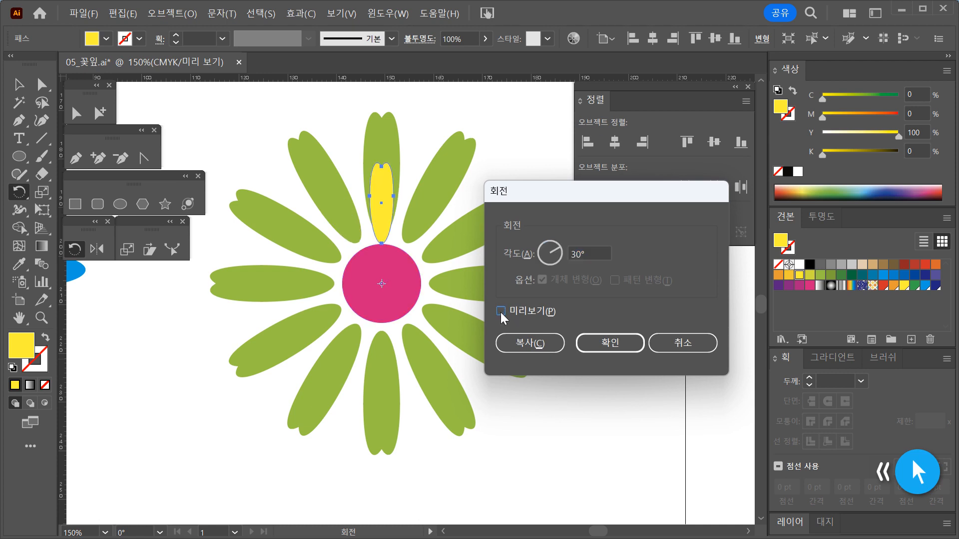
pyautogui.click(501, 312)
pyautogui.click(501, 313)
pyautogui.click(500, 312)
pyautogui.click(501, 312)
pyautogui.click(501, 312)
pyautogui.click(501, 312)
# Try a 15° rotated copy of the yellow petal around the pink circle's centre, and undo it.
pyautogui.click(600, 255)
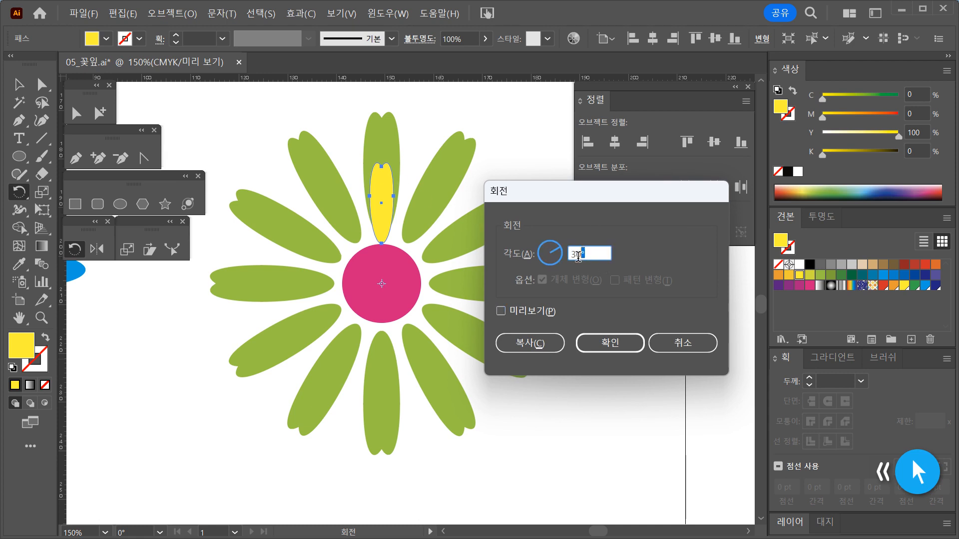
pyautogui.write('15')
pyautogui.click(504, 311)
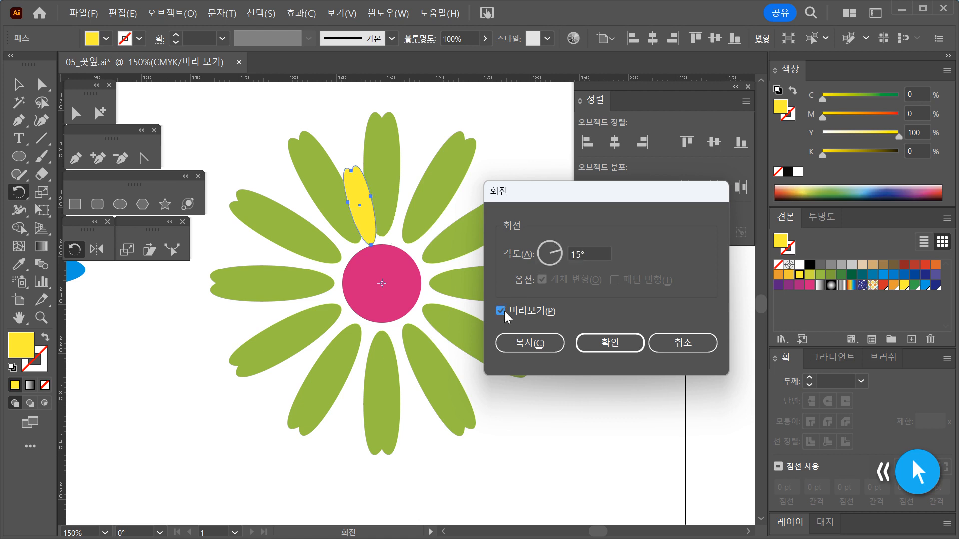
pyautogui.click(501, 310)
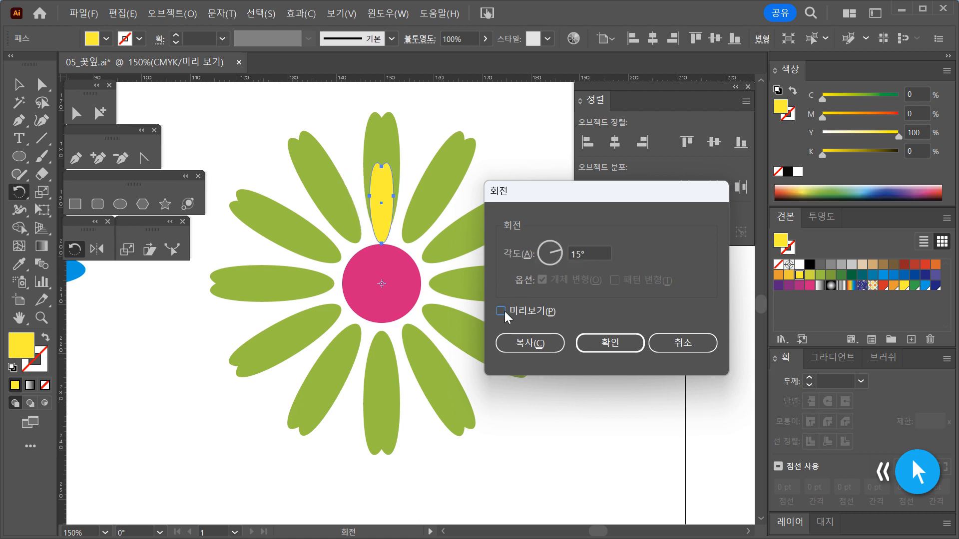
pyautogui.click(520, 343)
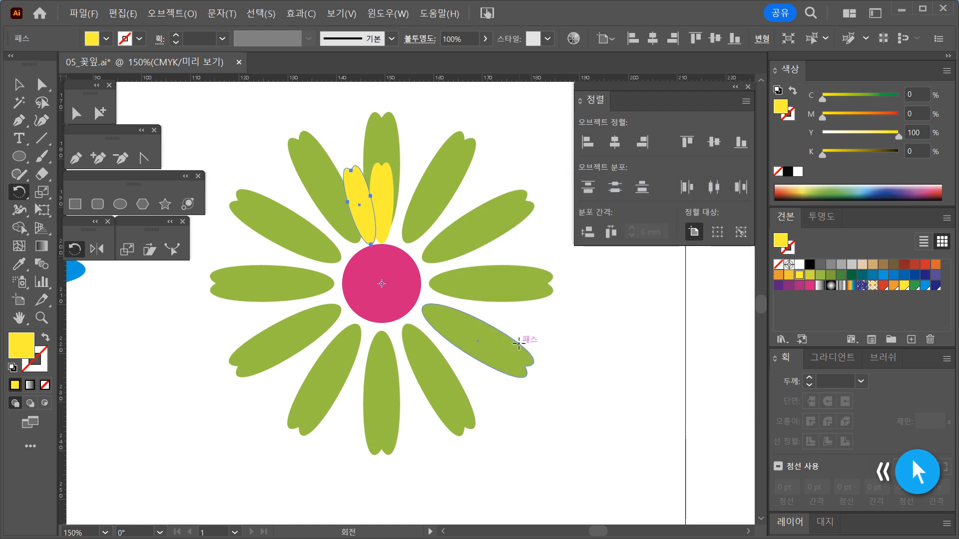
pyautogui.press('ctrl')
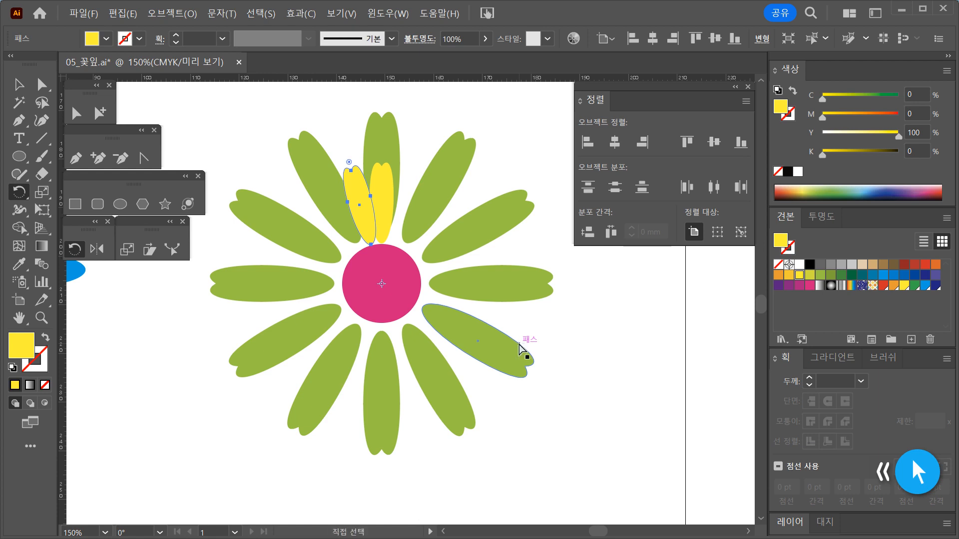
pyautogui.hotkey('ctrl', 'z')
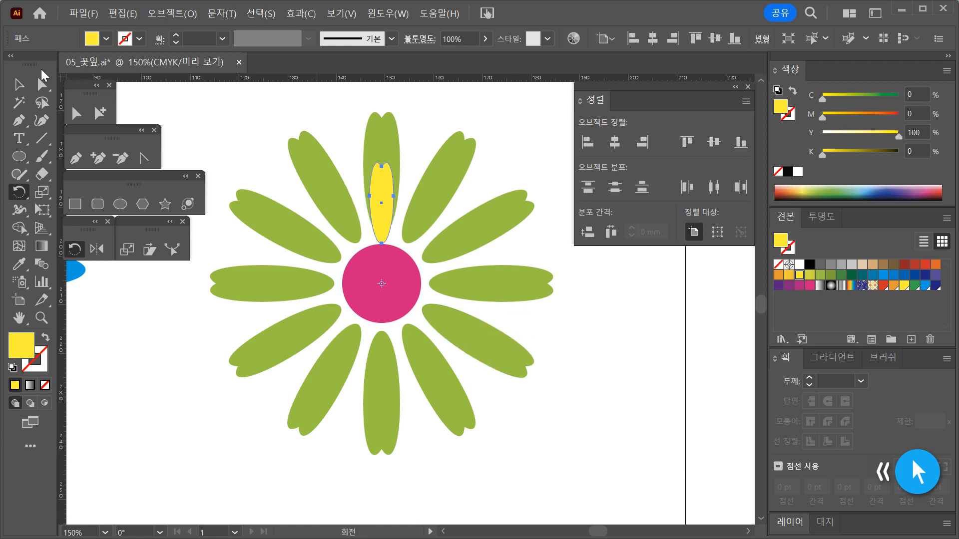
# Rotate the yellow petal itself by 15° around the pink circle's centre, without copying it.
pyautogui.keyDown('alt'); pyautogui.click(382, 284); pyautogui.keyUp('alt')
pyautogui.write('15')
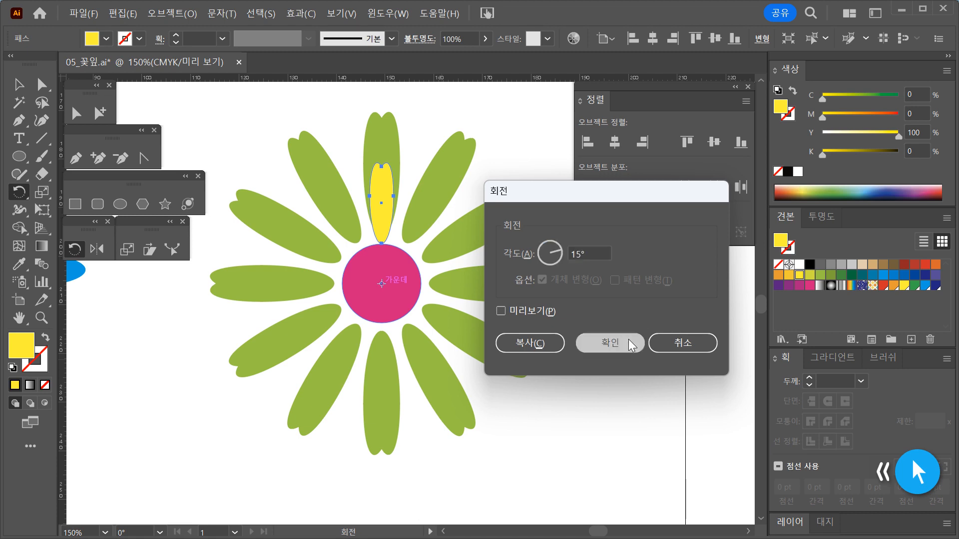
pyautogui.click(610, 343)
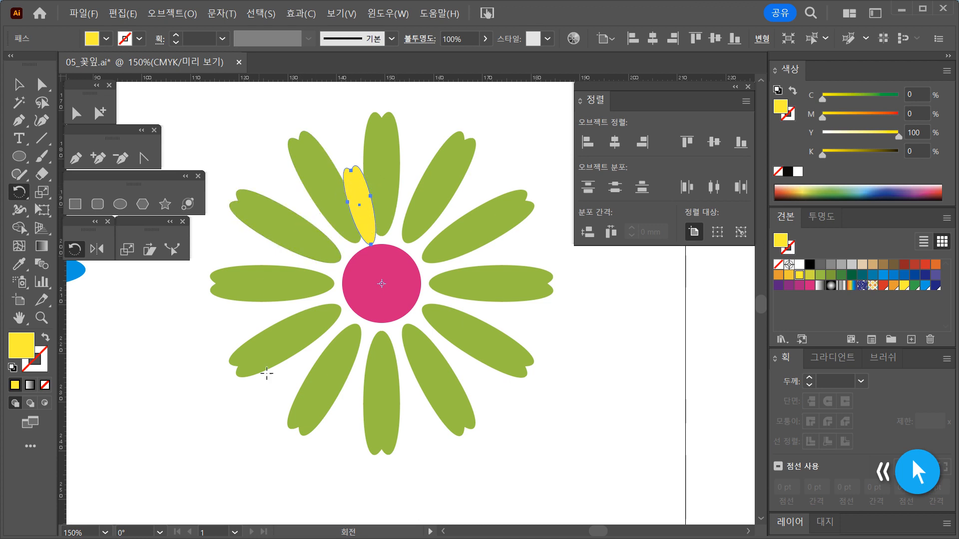
# Make a copy of the tilted yellow petal rotated 30° around the centre of the pink circle.
pyautogui.press('v')
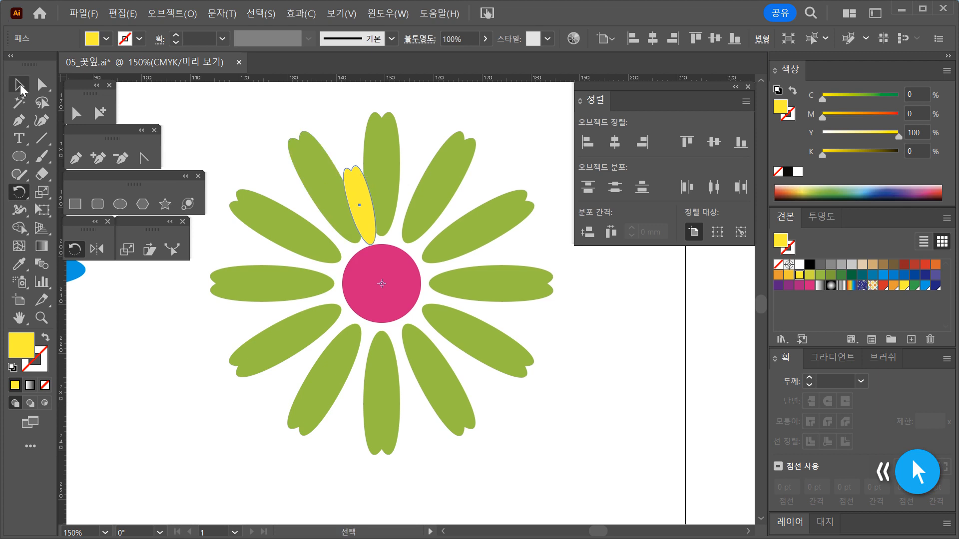
pyautogui.click(340, 122)
pyautogui.click(360, 172)
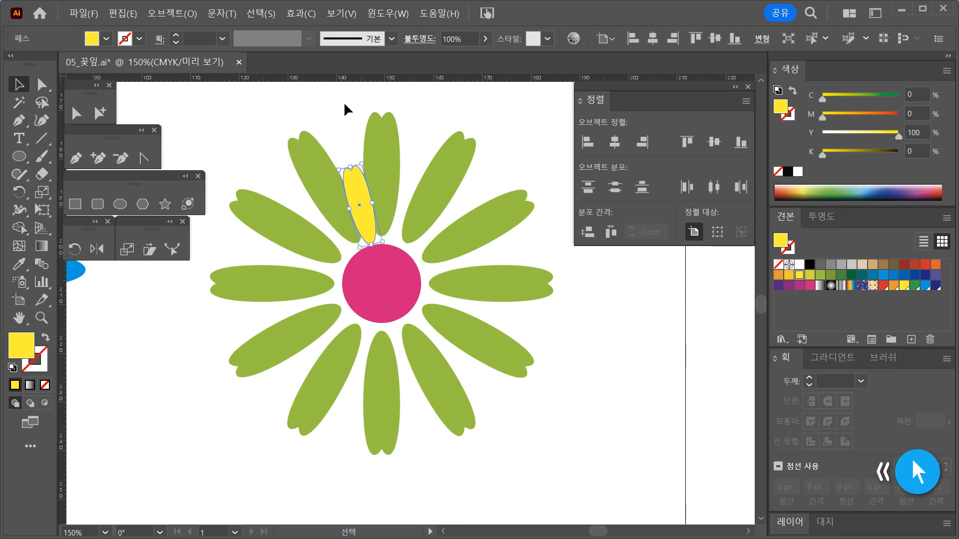
pyautogui.click(81, 250)
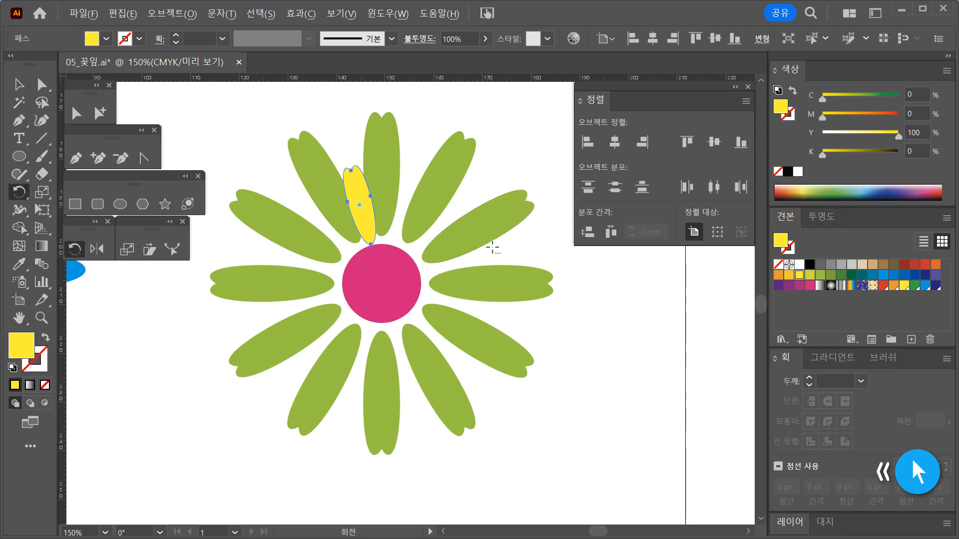
pyautogui.keyDown('alt'); pyautogui.click(382, 282); pyautogui.keyUp('alt')
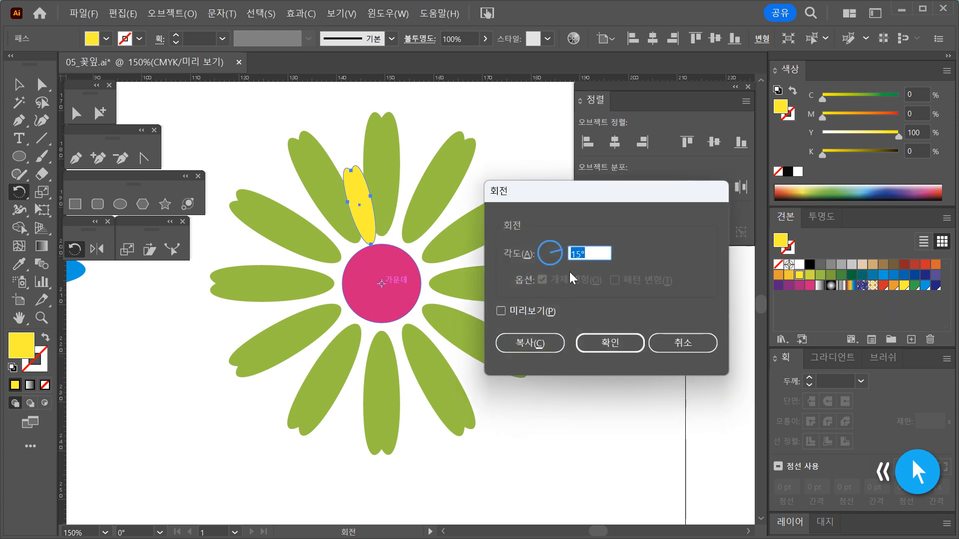
pyautogui.write('30')
pyautogui.click(503, 311)
pyautogui.click(503, 310)
pyautogui.click(501, 311)
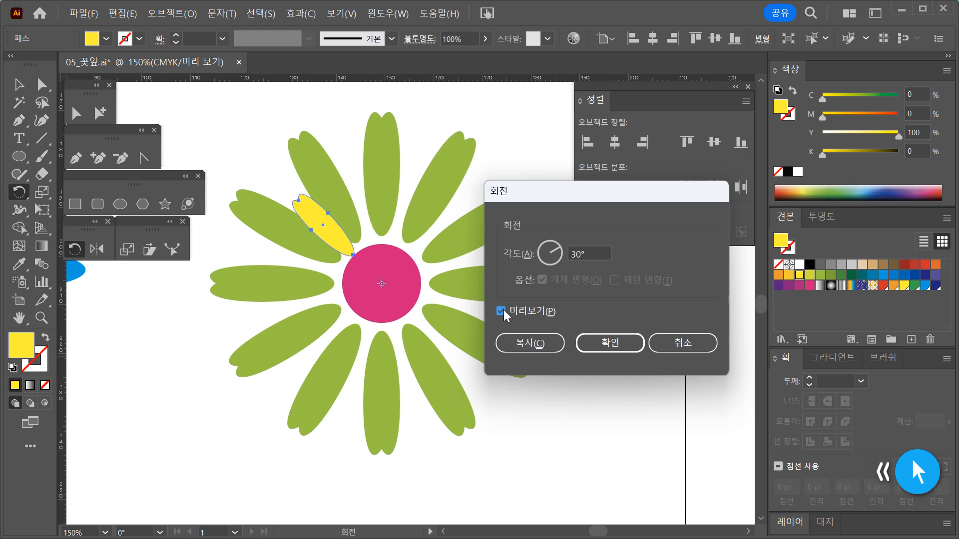
pyautogui.click(504, 309)
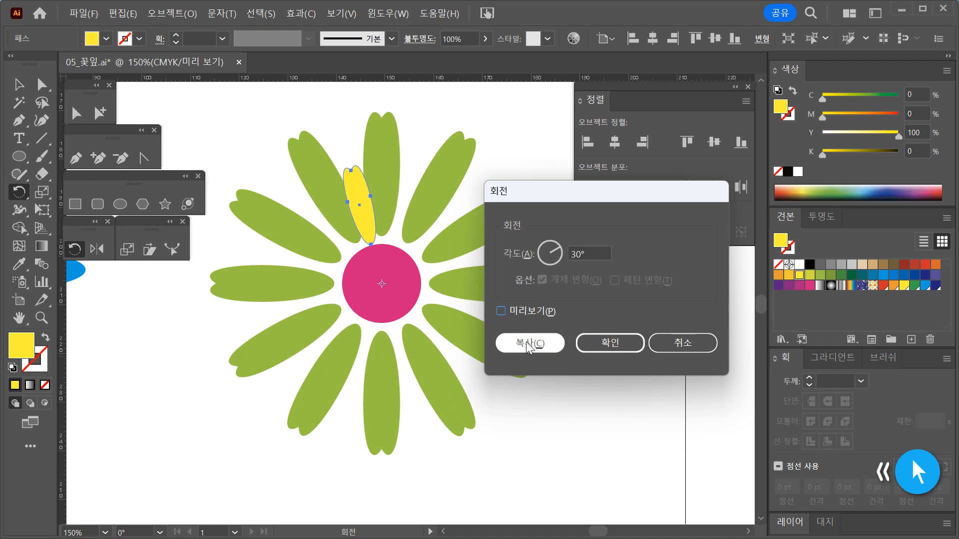
pyautogui.click(526, 343)
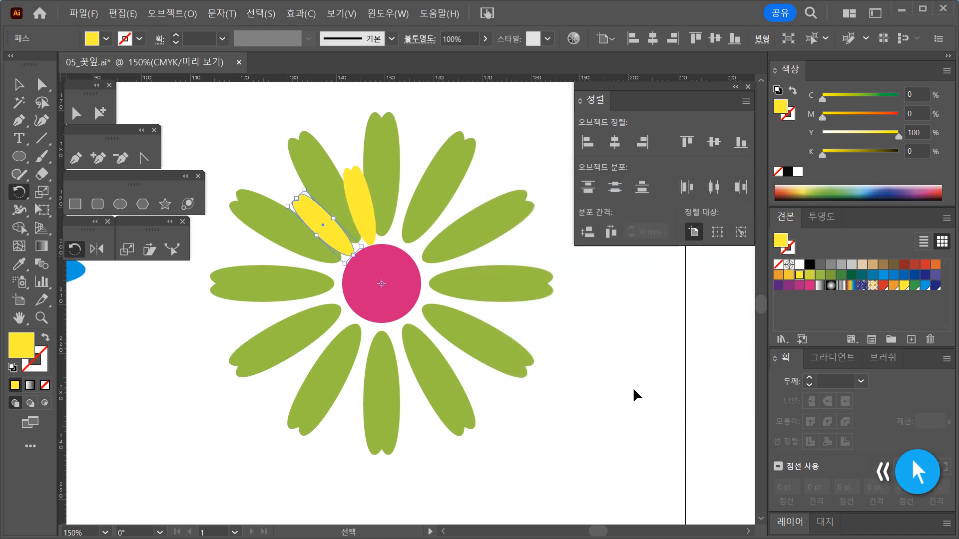
# Repeat the 30° rotated copy ten times to complete the ring of twelve yellow petals.
pyautogui.hotkey('ctrl', 'd')
pyautogui.hotkey('ctrl', 'd')
pyautogui.hotkey('ctrl', 'd')
pyautogui.hotkey('ctrl', 'd')
pyautogui.hotkey('ctrl', 'd')
pyautogui.hotkey('ctrl', 'd')
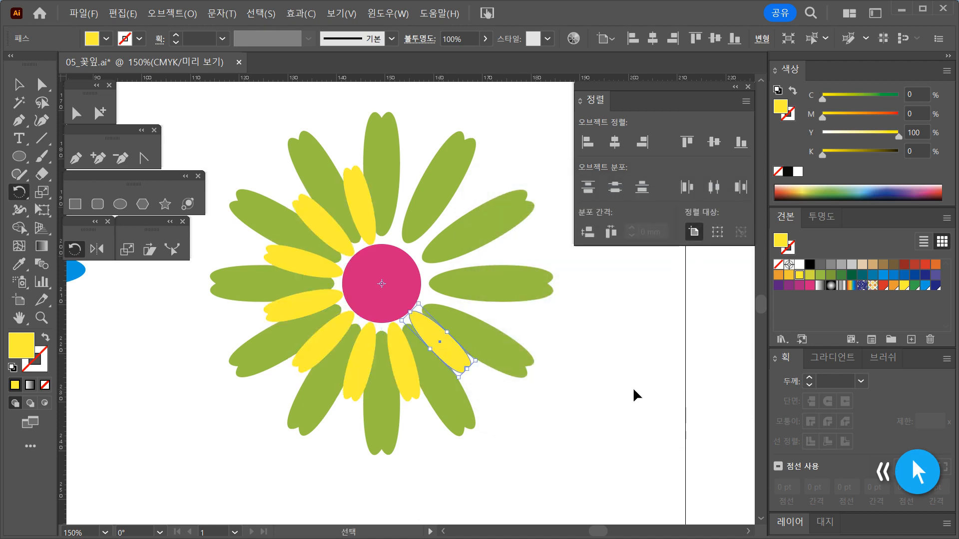
pyautogui.hotkey('ctrl', 'd')
pyautogui.hotkey('ctrl', 'd')
pyautogui.hotkey('ctrl', 'd')
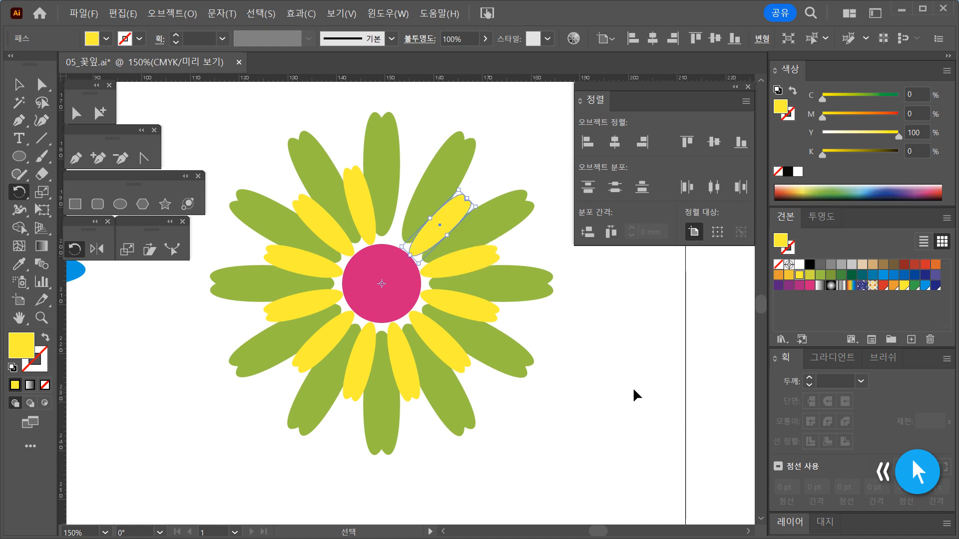
pyautogui.hotkey('ctrl', 'd')
# Select the whole flower with its green petals, yellow petals and pink centre, and group it.
pyautogui.press('v')
pyautogui.hotkey('ctrl', '-')
pyautogui.hotkey('ctrl', '-')
pyautogui.moveTo(328, 180); pyautogui.dragTo(487, 364)
pyautogui.rightClick(480, 313)
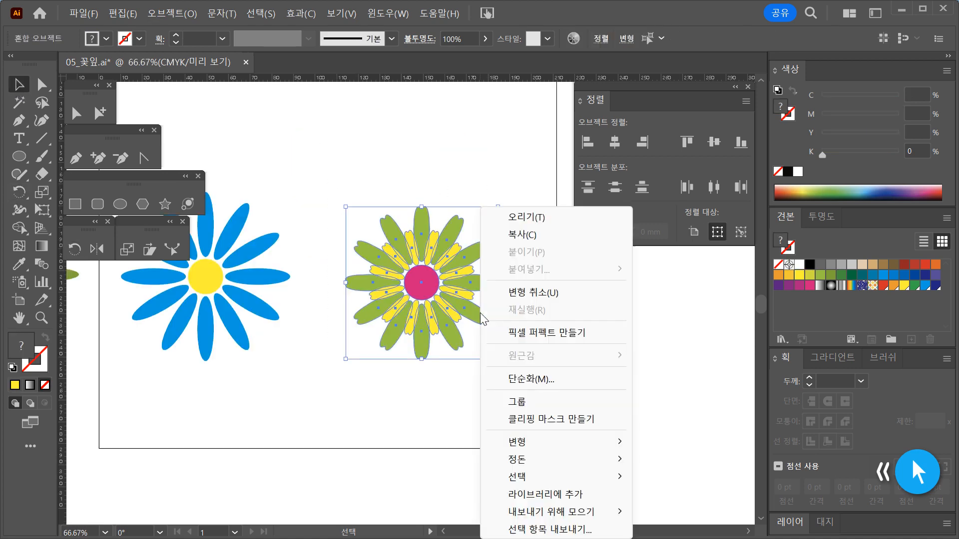
pyautogui.click(535, 401)
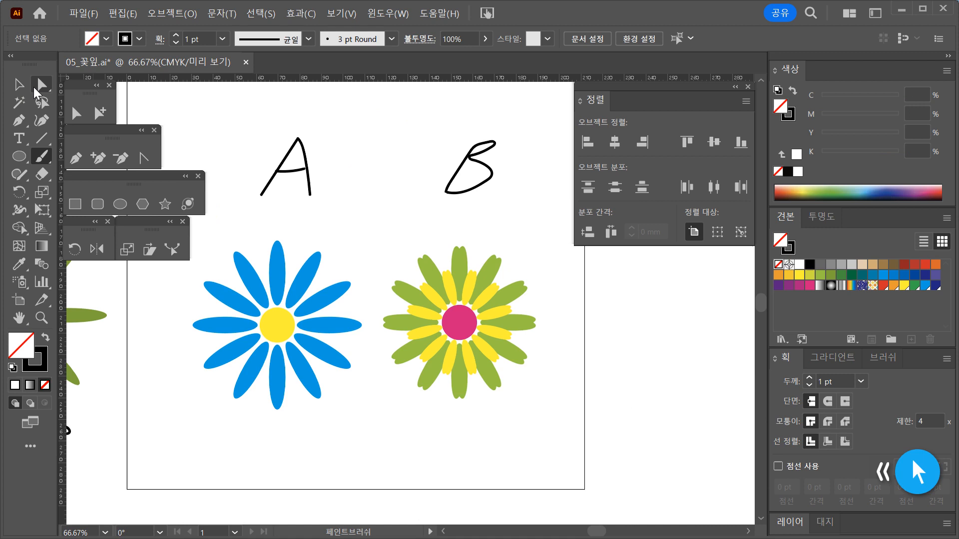
pyautogui.click(19, 85)
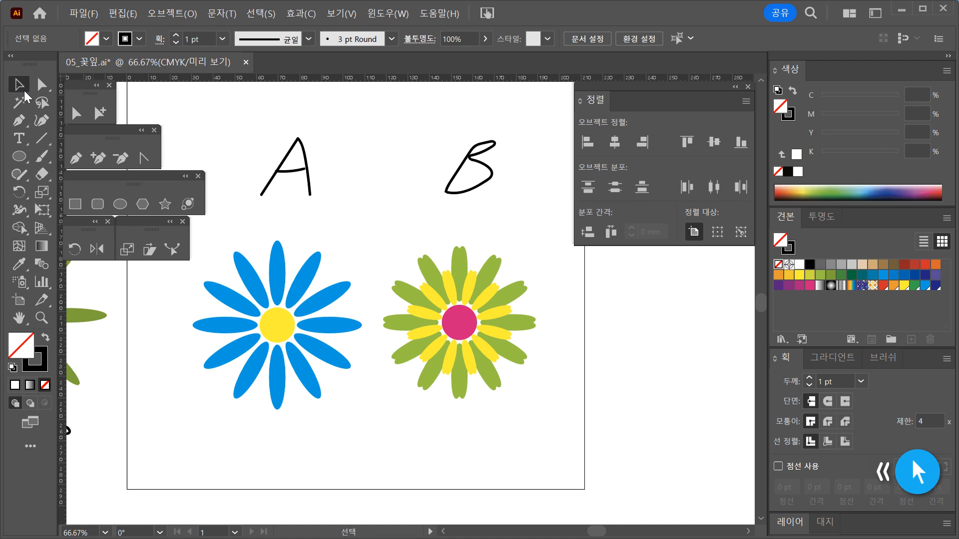